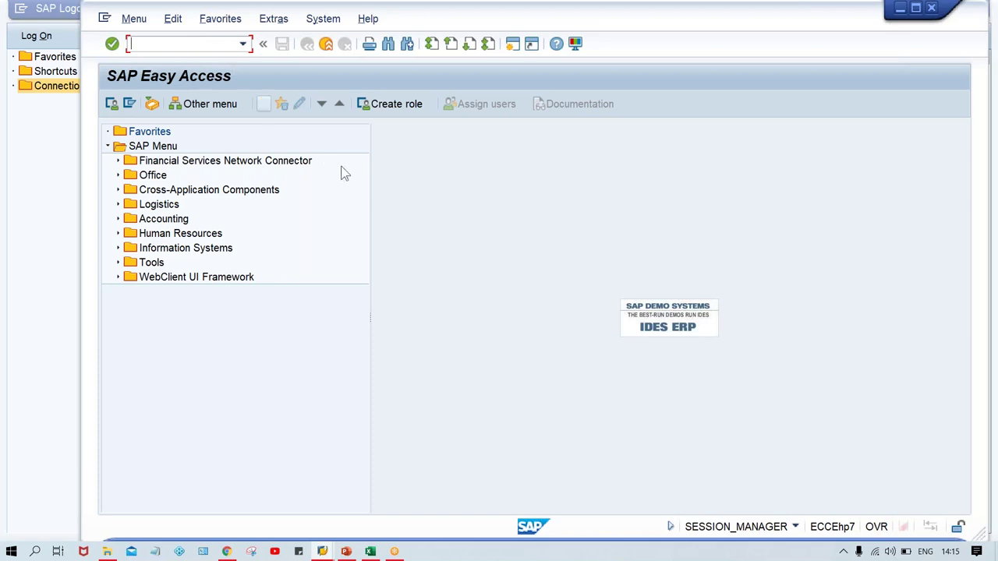
- Switch to the Class workbook in Excel, on Sheet2
{"action": "left_click", "coordinate": [392, 196]}
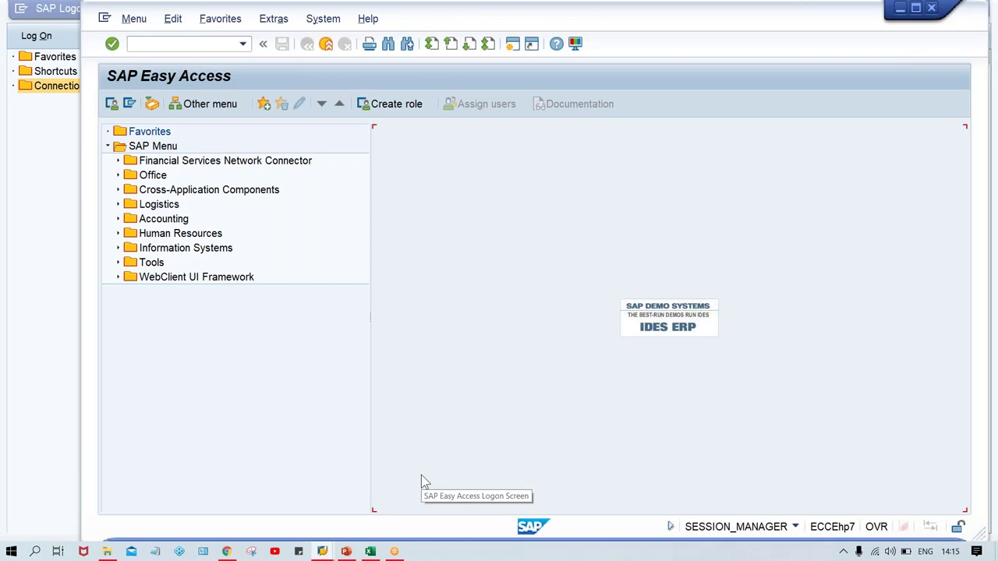
{"action": "left_click", "coordinate": [371, 552]}
{"action": "left_click", "coordinate": [679, 370]}
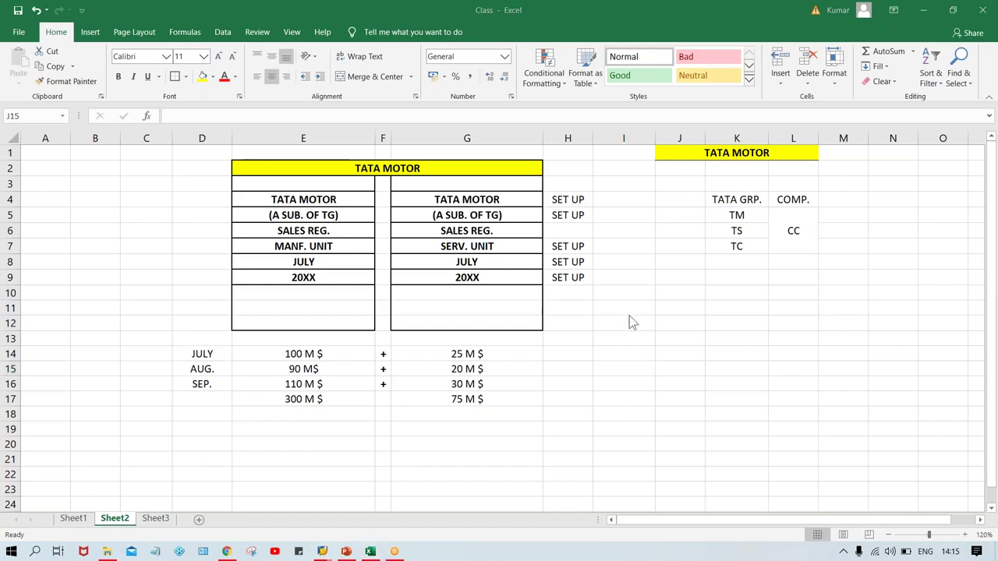
{"action": "left_click", "coordinate": [679, 369]}
- Enter the letters A, B, C, D and E across cells J11 to N11
{"action": "left_click", "coordinate": [680, 308]}
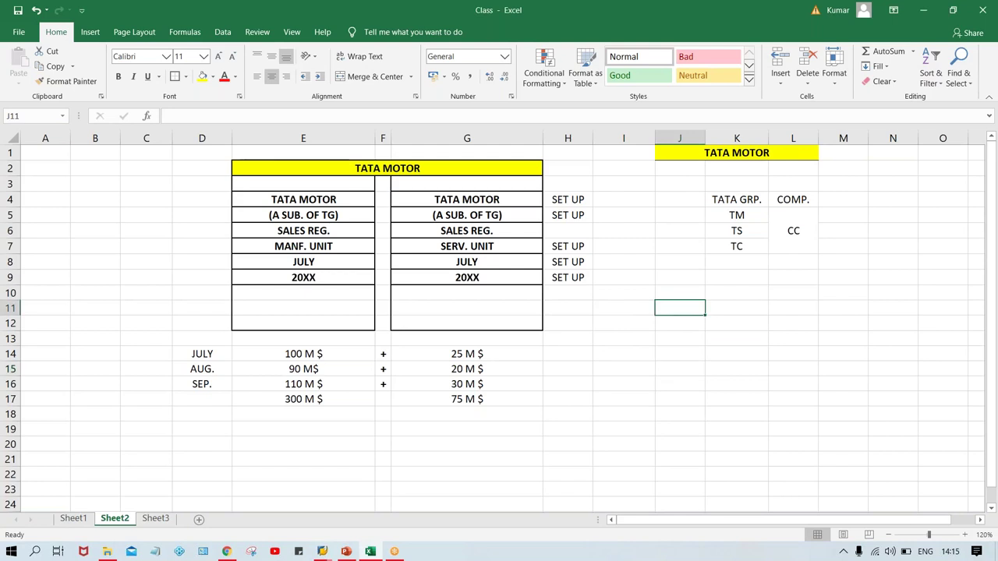
{"action": "type", "text": "A"}
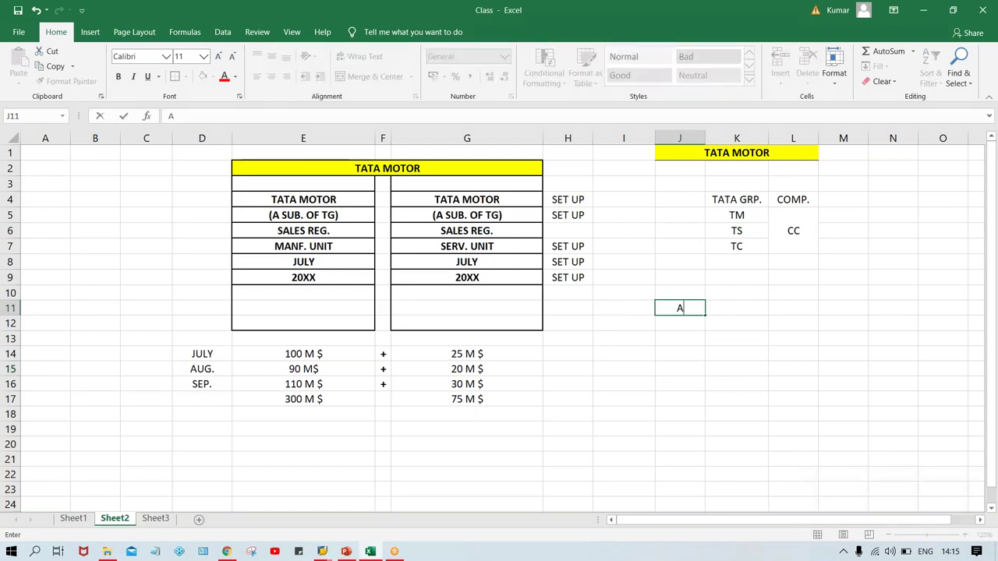
{"action": "key", "text": "Tab"}
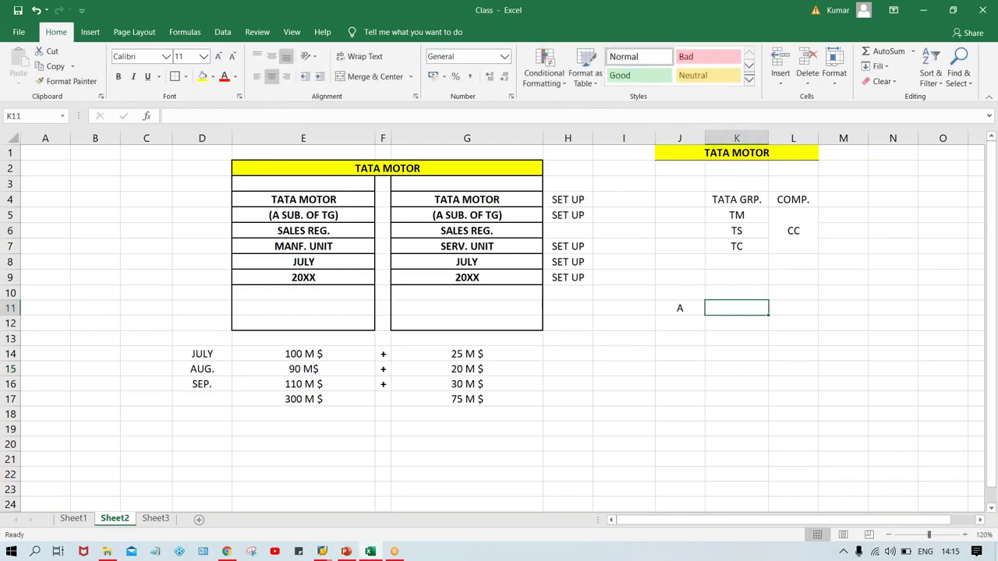
{"action": "type", "text": "B"}
{"action": "key", "text": "Tab"}
{"action": "type", "text": "C"}
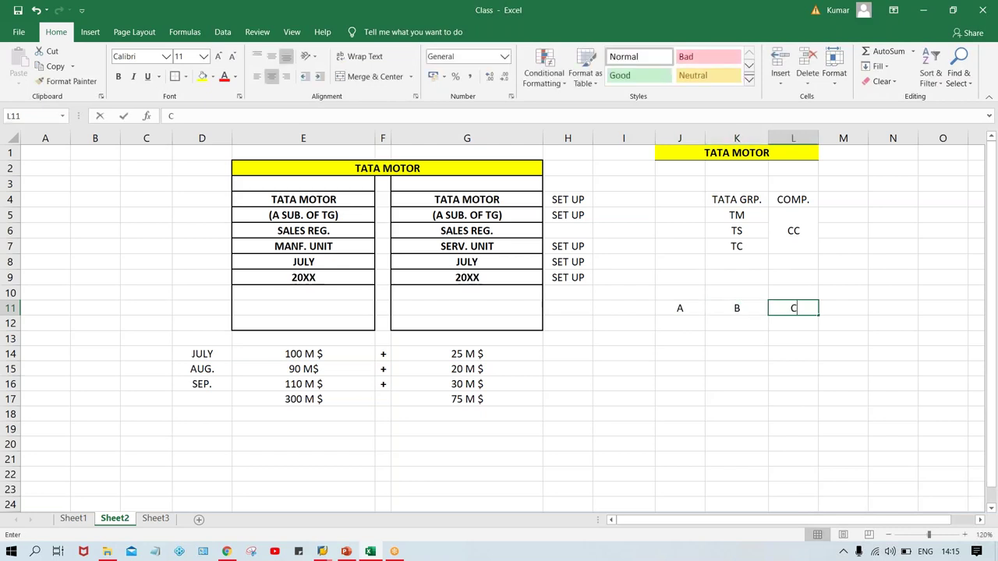
{"action": "key", "text": "Tab"}
{"action": "type", "text": "D"}
{"action": "key", "text": "Tab"}
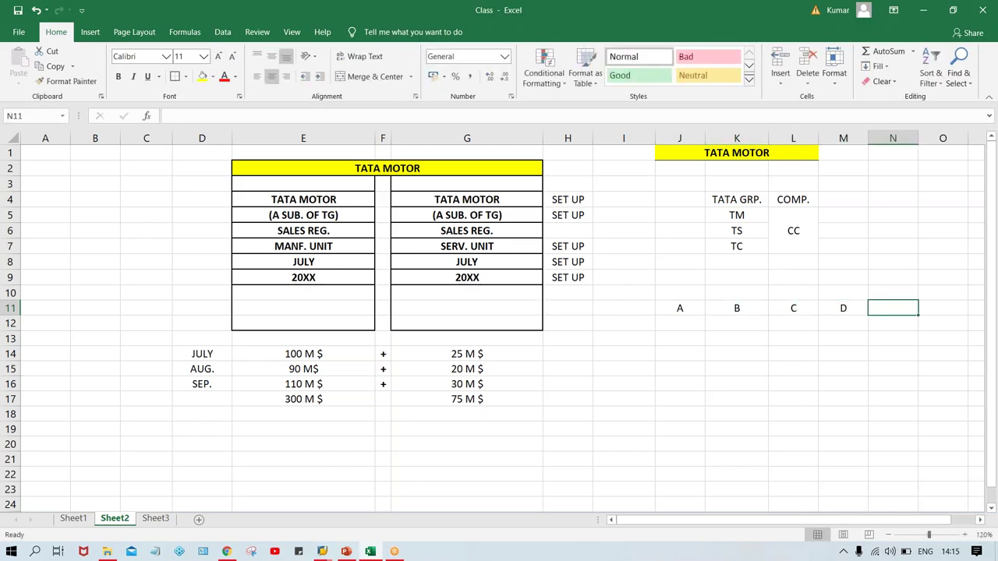
{"action": "type", "text": "E"}
{"action": "key", "text": "Return"}
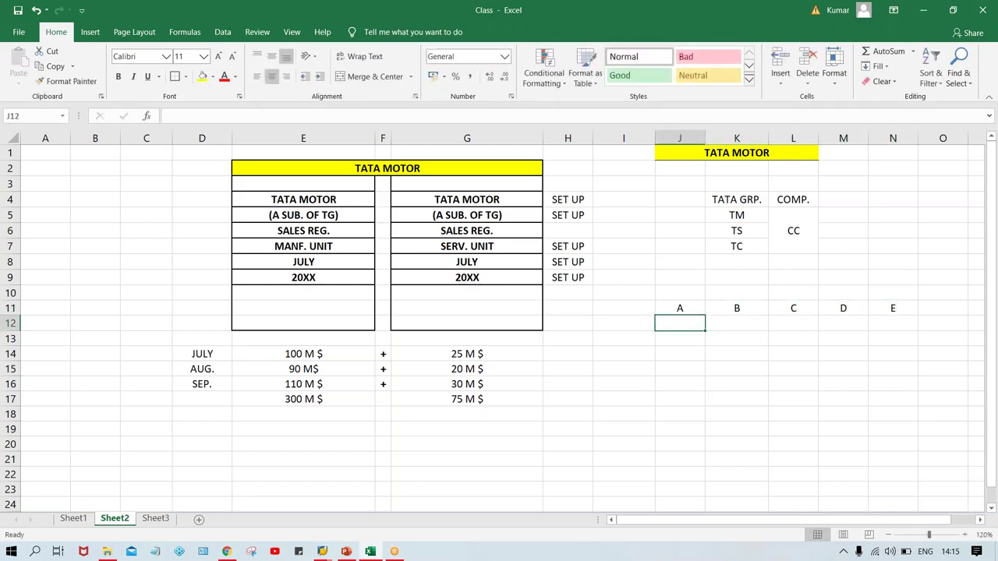
- Fill the cells containing A and E, J11 and N11, with yellow
{"action": "left_click", "coordinate": [669, 308]}
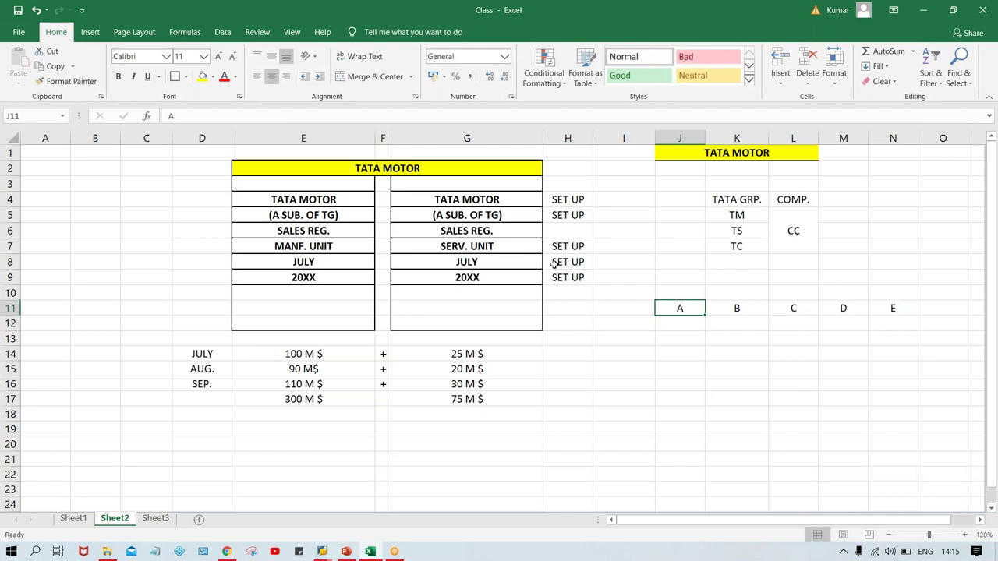
{"action": "left_click", "coordinate": [202, 78]}
{"action": "left_click", "coordinate": [894, 309]}
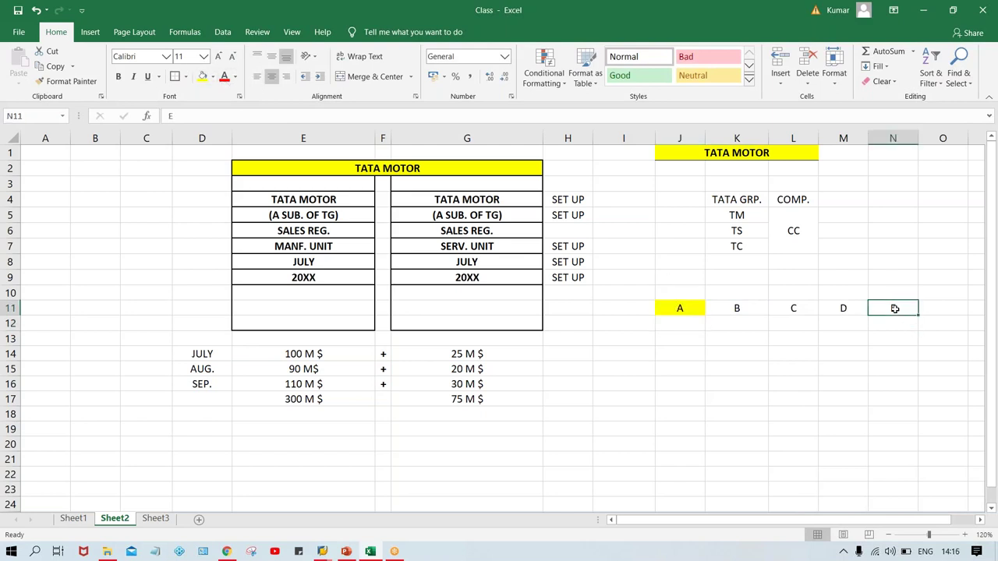
{"action": "left_click", "coordinate": [202, 78]}
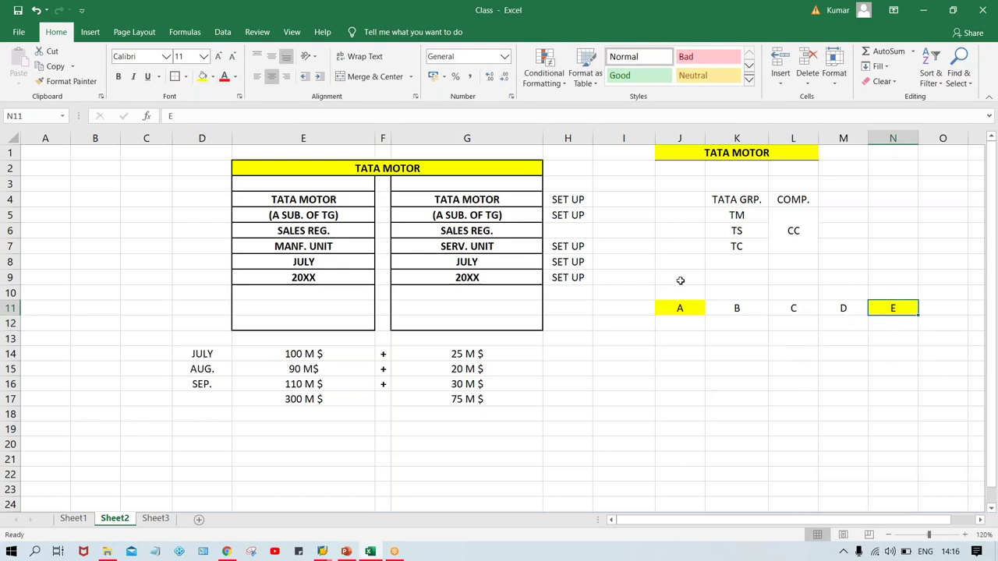
- Draw a right block arrow above the letter row, running from above A to above E
{"action": "left_click_drag", "start_coordinate": [680, 281], "coordinate": [871, 278]}
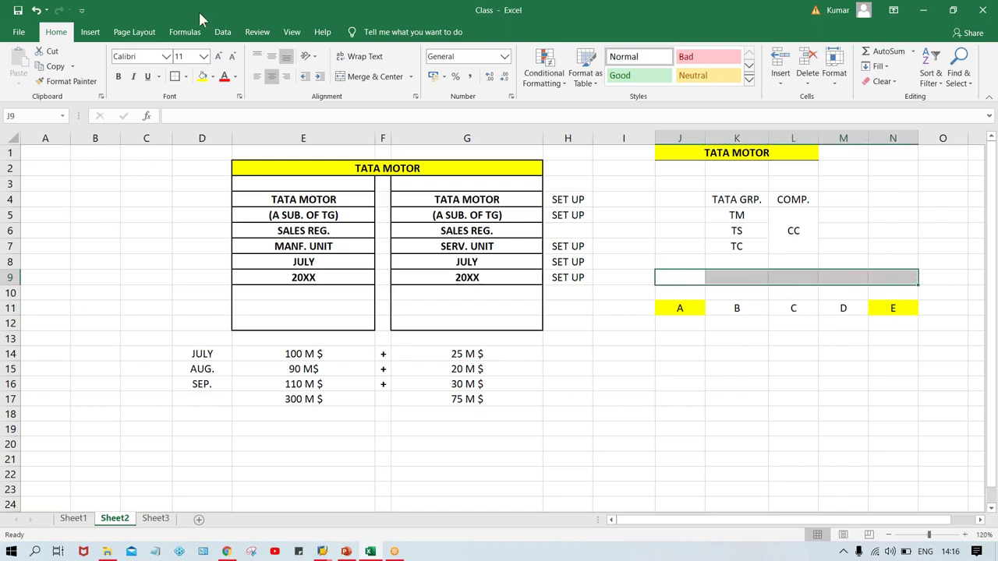
{"action": "left_click", "coordinate": [90, 34]}
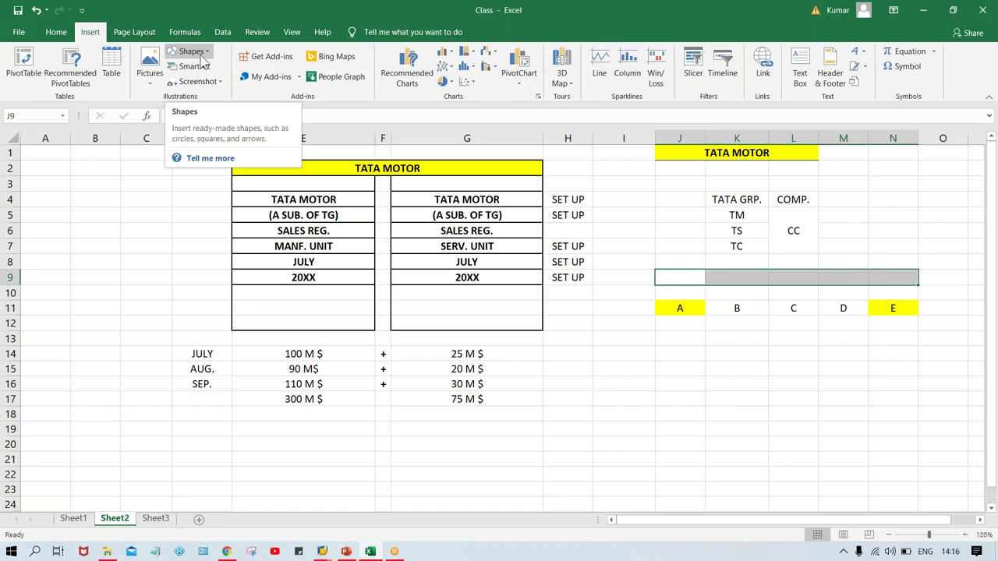
{"action": "left_click", "coordinate": [201, 59]}
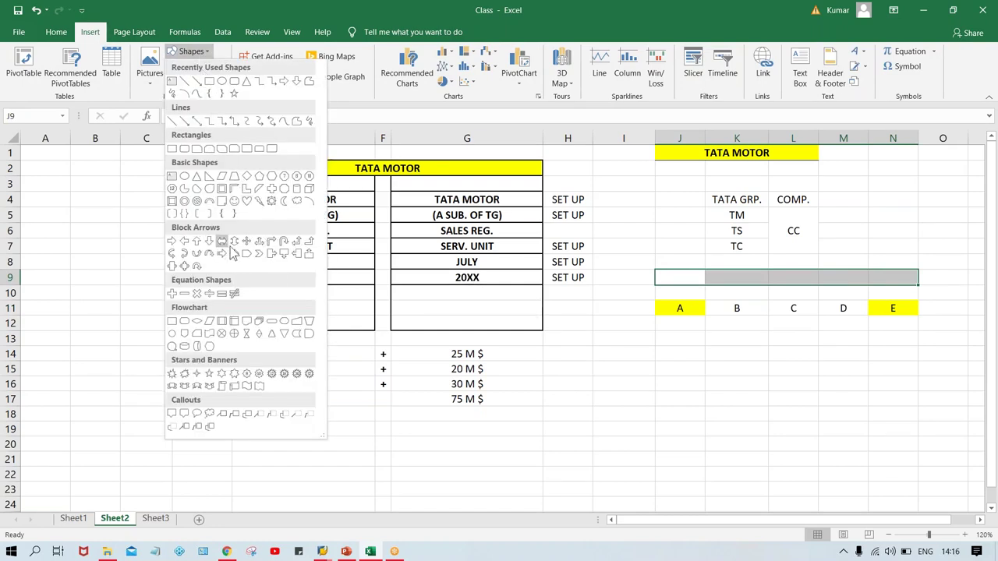
{"action": "left_click", "coordinate": [172, 243]}
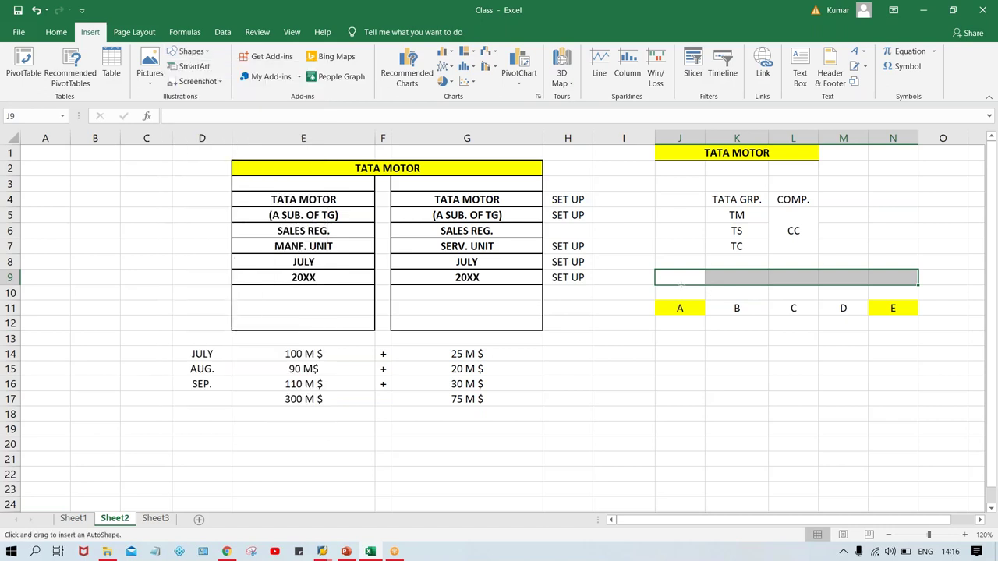
{"action": "left_click_drag", "start_coordinate": [660, 275], "coordinate": [900, 292]}
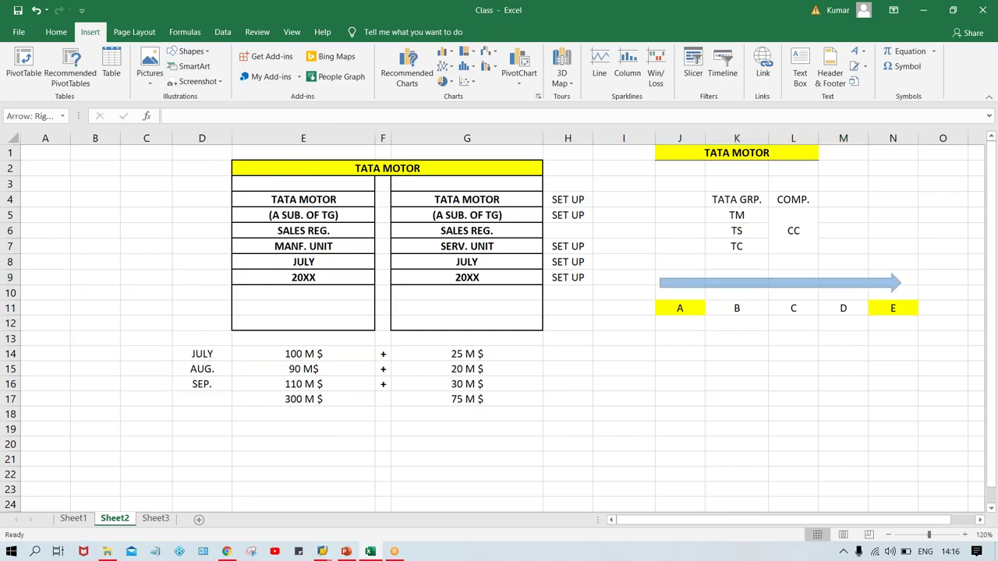
{"action": "left_click", "coordinate": [852, 329]}
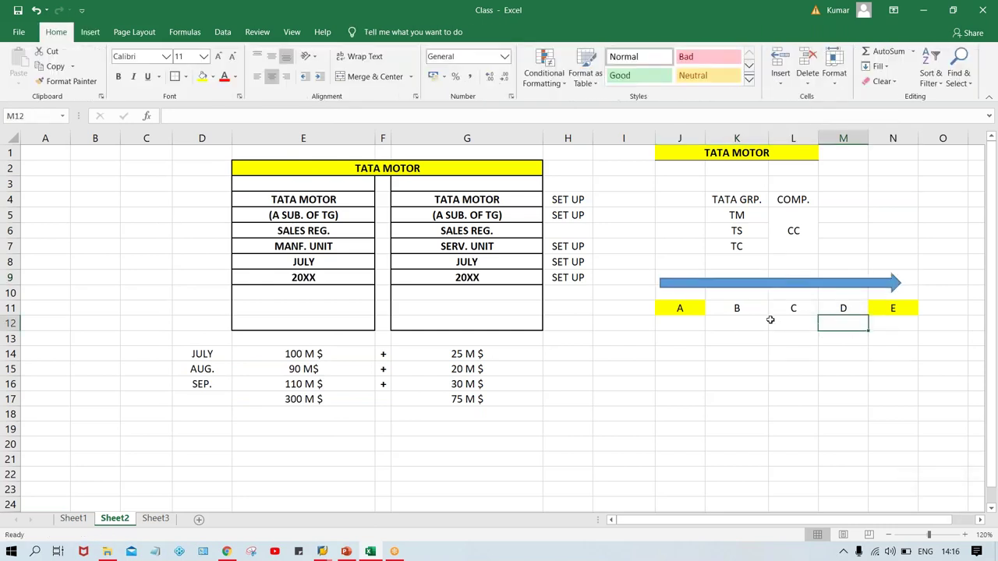
- Merge and center cells K8:L8 above the arrow and label them ROAD in bold
{"action": "left_click", "coordinate": [757, 265]}
{"action": "left_click_drag", "start_coordinate": [757, 265], "coordinate": [790, 266]}
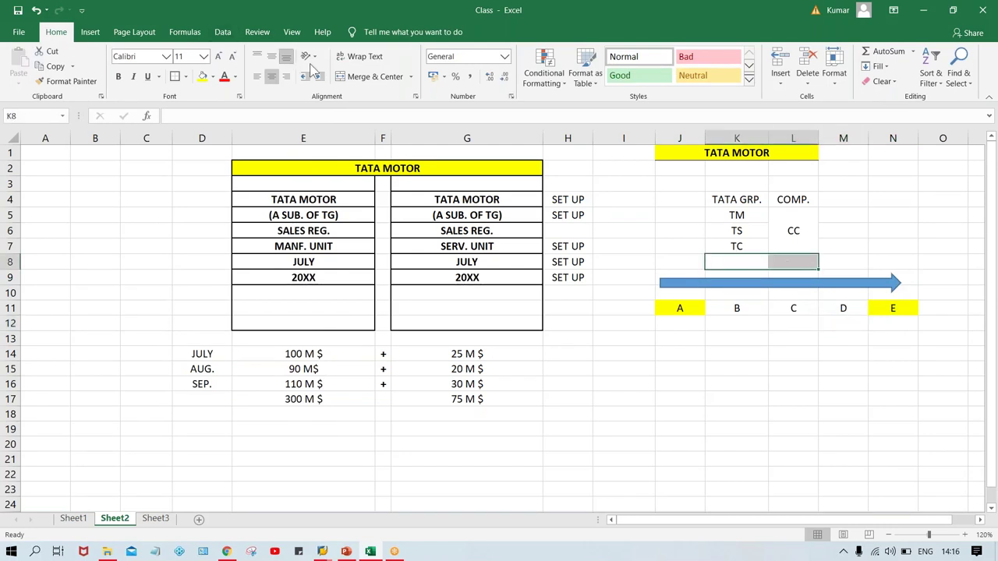
{"action": "left_click", "coordinate": [361, 78]}
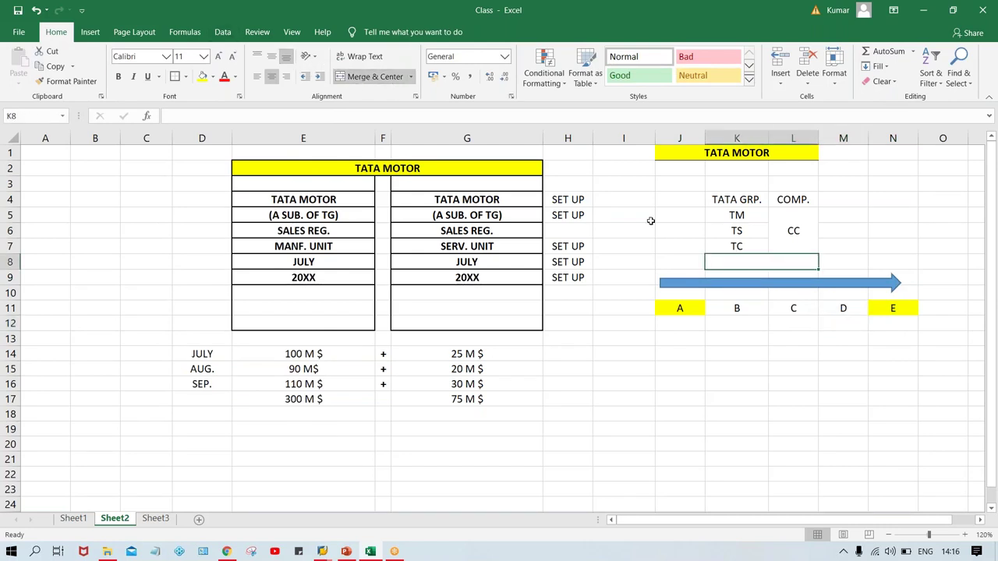
{"action": "type", "text": "ROAD"}
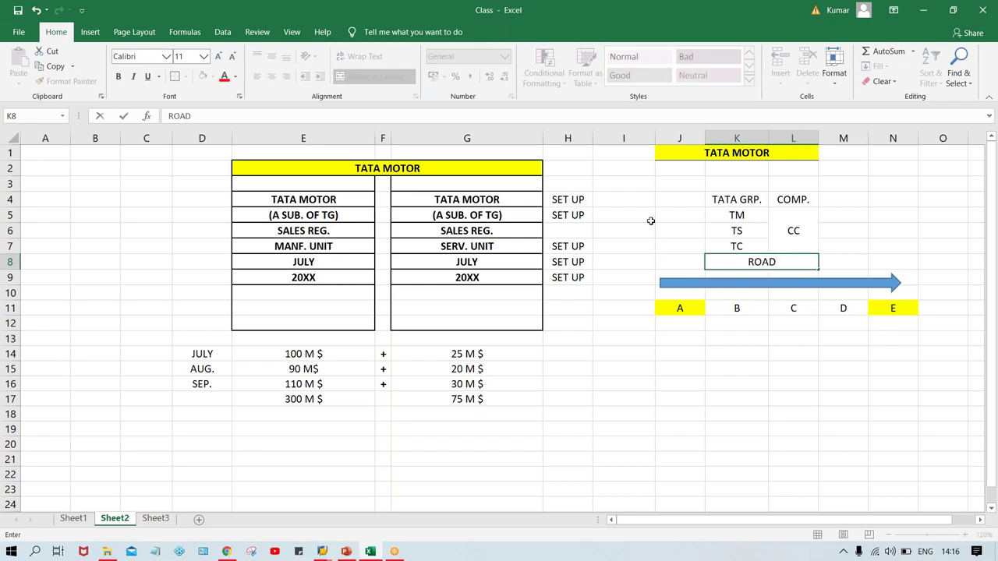
{"action": "key", "text": "Return"}
{"action": "left_click", "coordinate": [785, 262]}
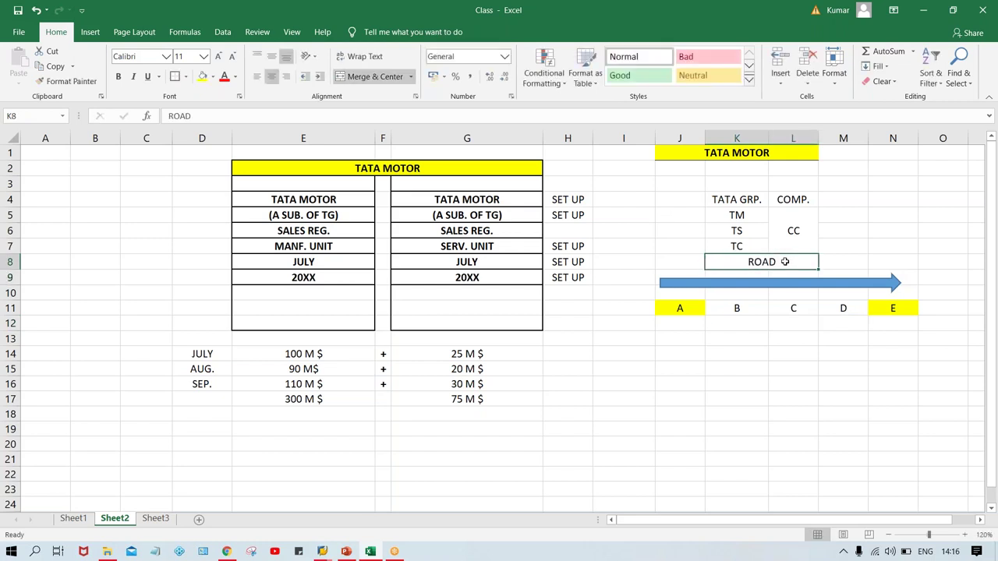
{"action": "key", "text": "ctrl+b"}
{"action": "left_click", "coordinate": [779, 399]}
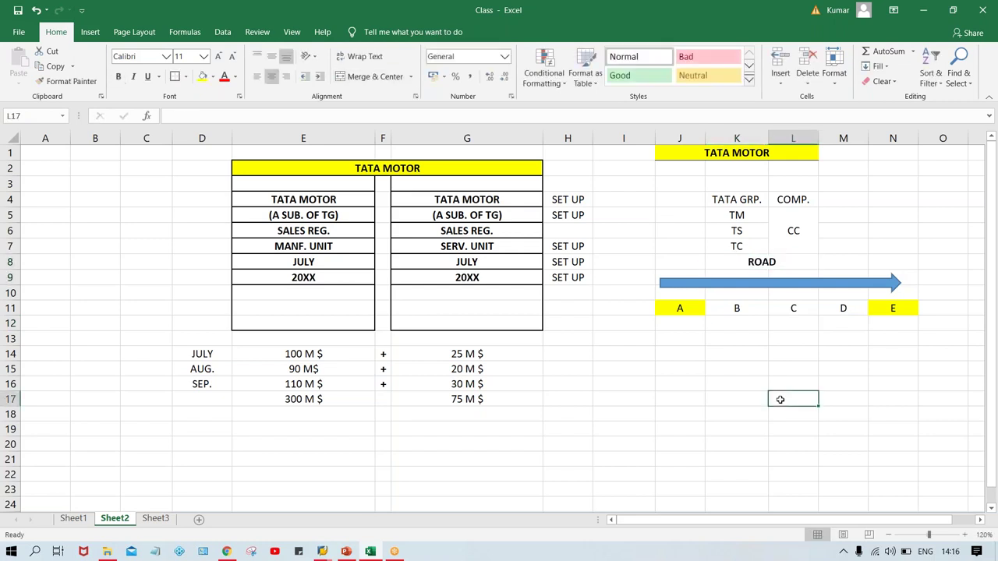
- Draw a curved up block arrow below the letters from A to E, about 3.2 cm high and 7.7 cm wide
{"action": "left_click", "coordinate": [90, 32]}
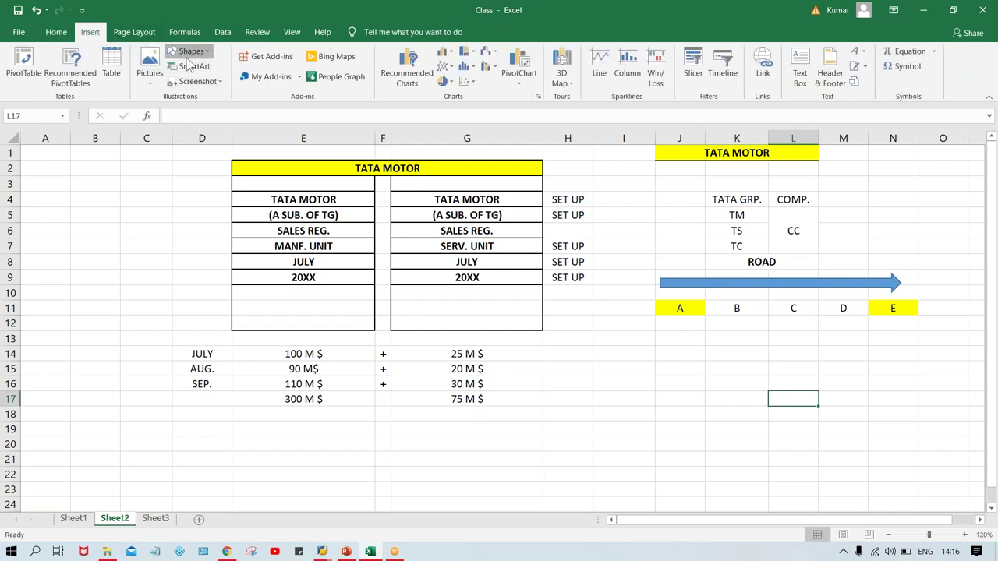
{"action": "left_click", "coordinate": [187, 52]}
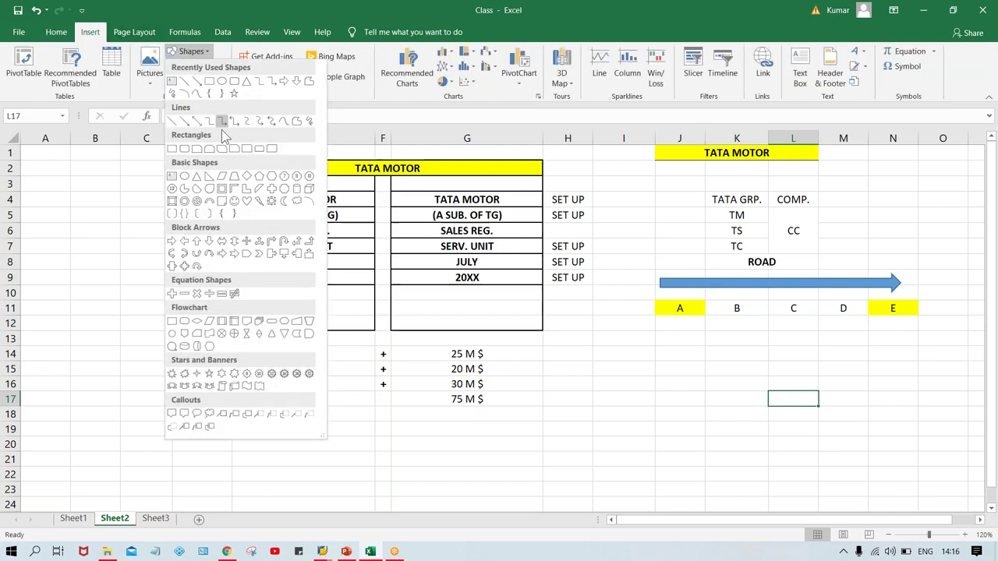
{"action": "left_click", "coordinate": [197, 254]}
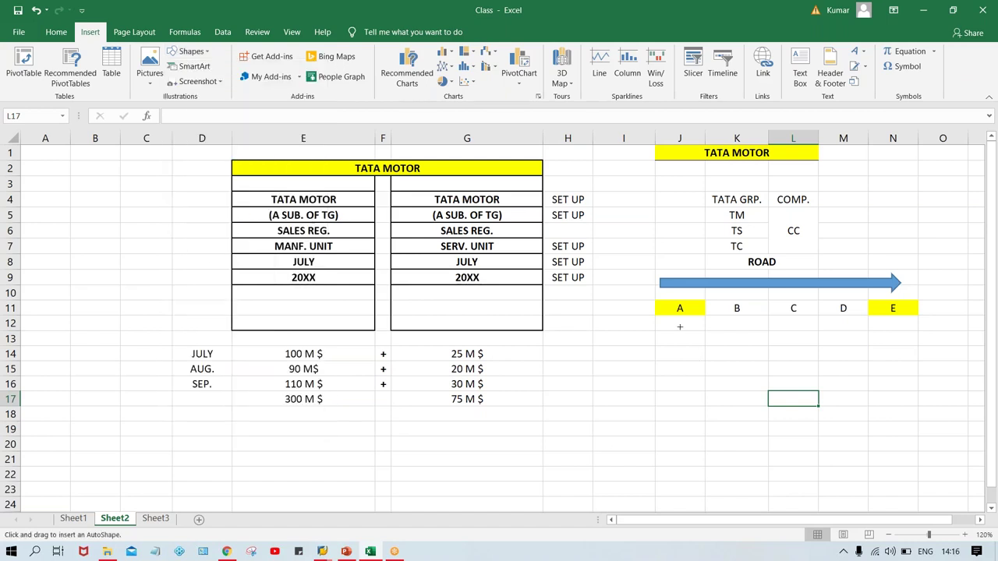
{"action": "mouse_move", "coordinate": [679, 327]}
{"action": "left_mouse_down"}
{"action": "mouse_move", "coordinate": [811, 399]}
{"action": "mouse_move", "coordinate": [815, 411]}
{"action": "mouse_move", "coordinate": [906, 421]}
{"action": "left_mouse_up"}
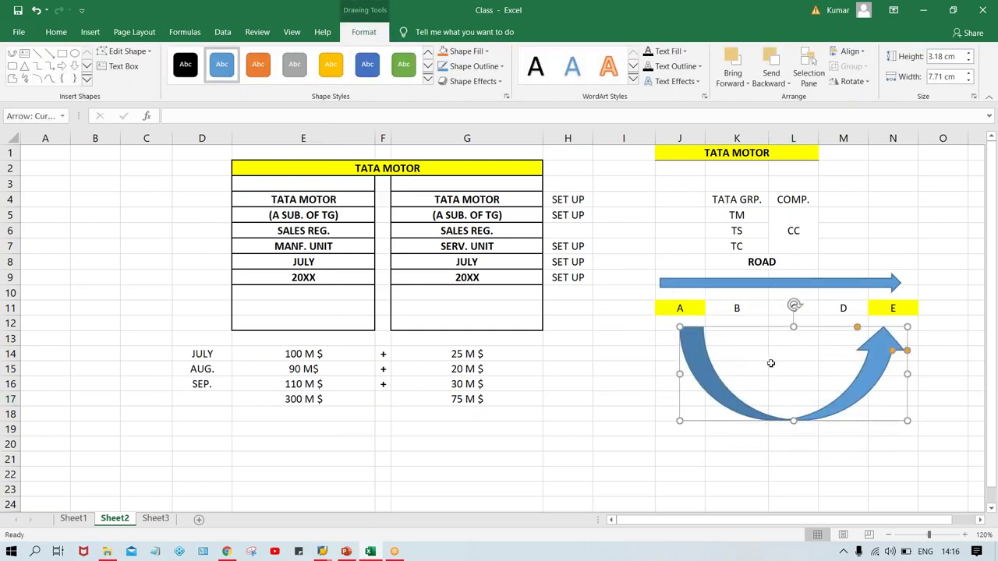
- Extend the ROAD label above the straight arrow to read ROAD (PATH)
{"action": "left_click", "coordinate": [776, 263]}
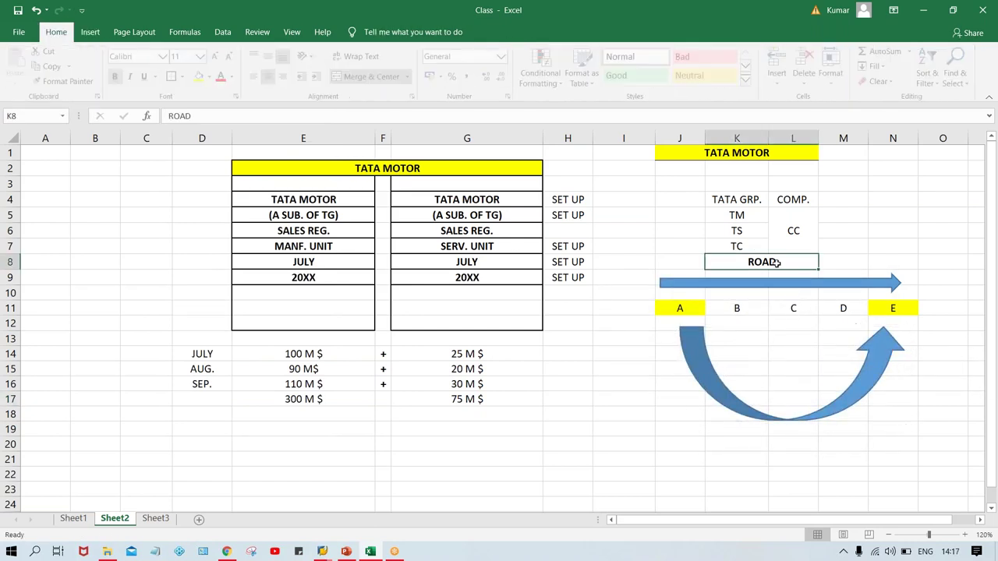
{"action": "double_click", "coordinate": [792, 260]}
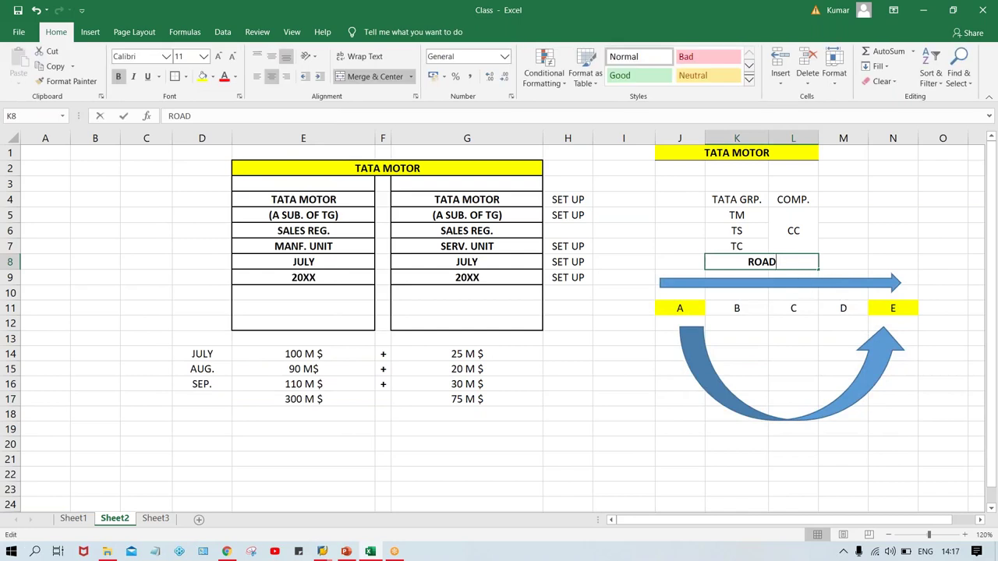
{"action": "type", "text": "("}
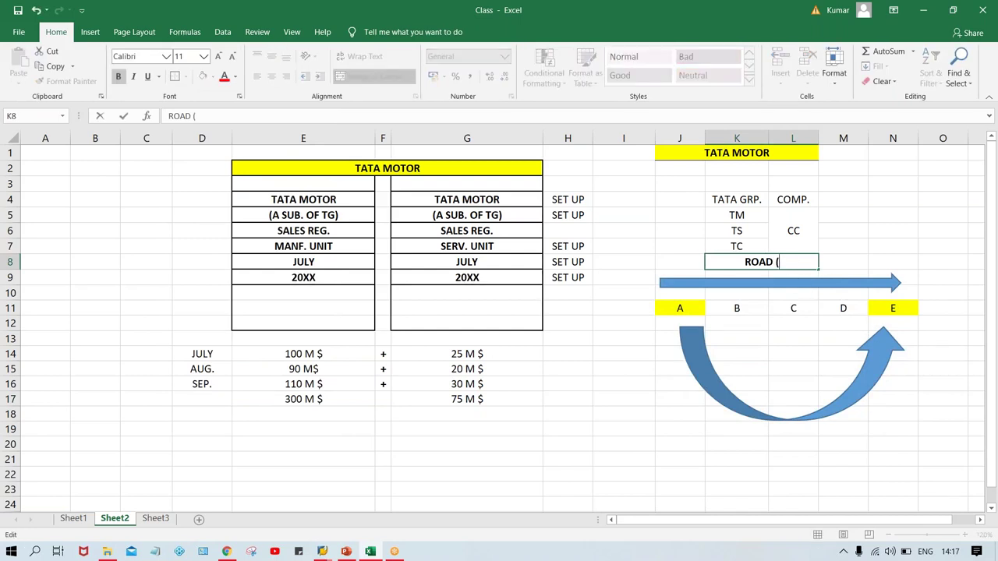
{"action": "type", "text": "PATH"}
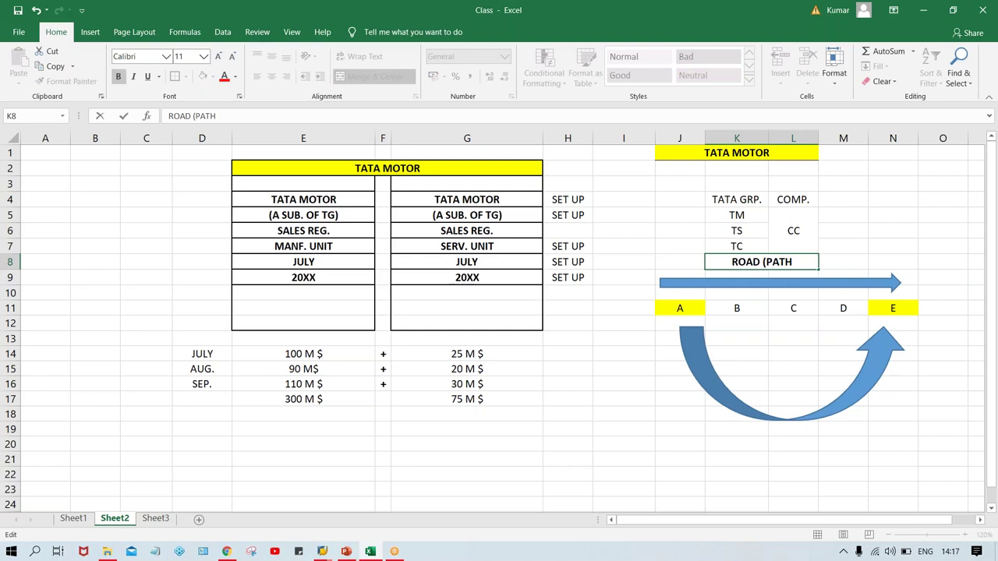
{"action": "type", "text": ")"}
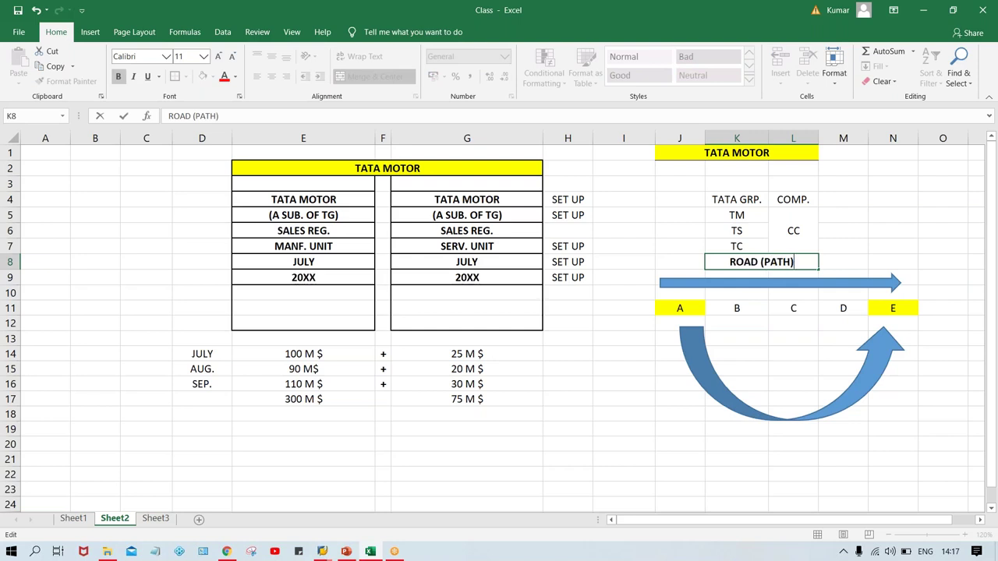
{"action": "left_click", "coordinate": [930, 421]}
{"action": "left_click", "coordinate": [744, 263]}
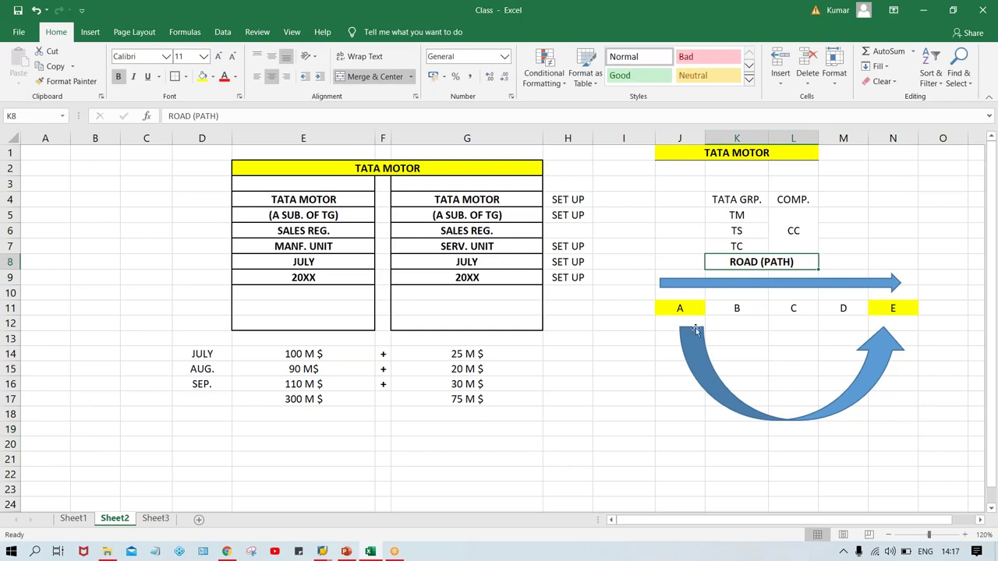
- Merge and center cells K15:L15 inside the curved arrow and label them AIR (T. CODE) in bold
{"action": "left_click", "coordinate": [765, 371]}
{"action": "left_click_drag", "start_coordinate": [765, 371], "coordinate": [795, 371]}
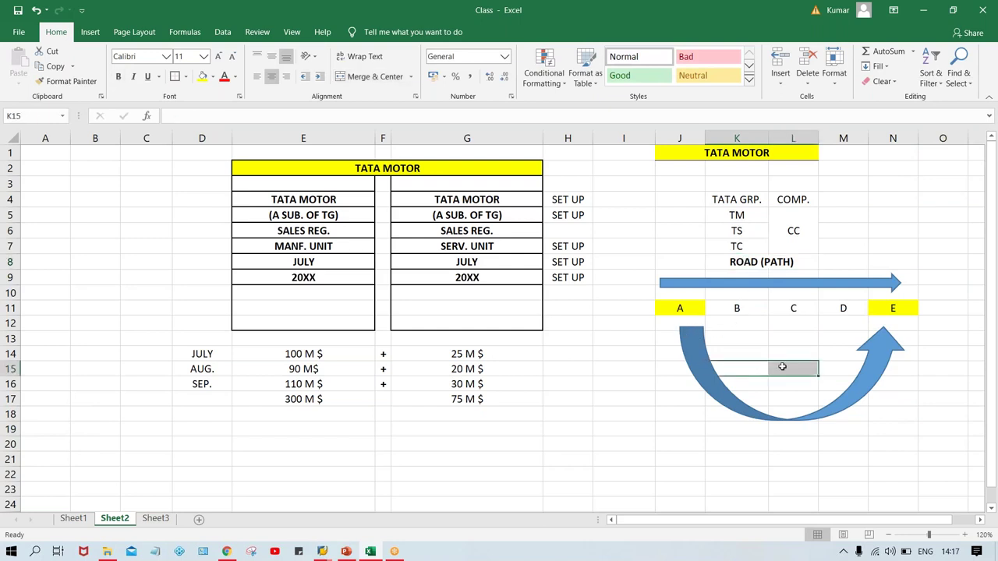
{"action": "left_click", "coordinate": [374, 76]}
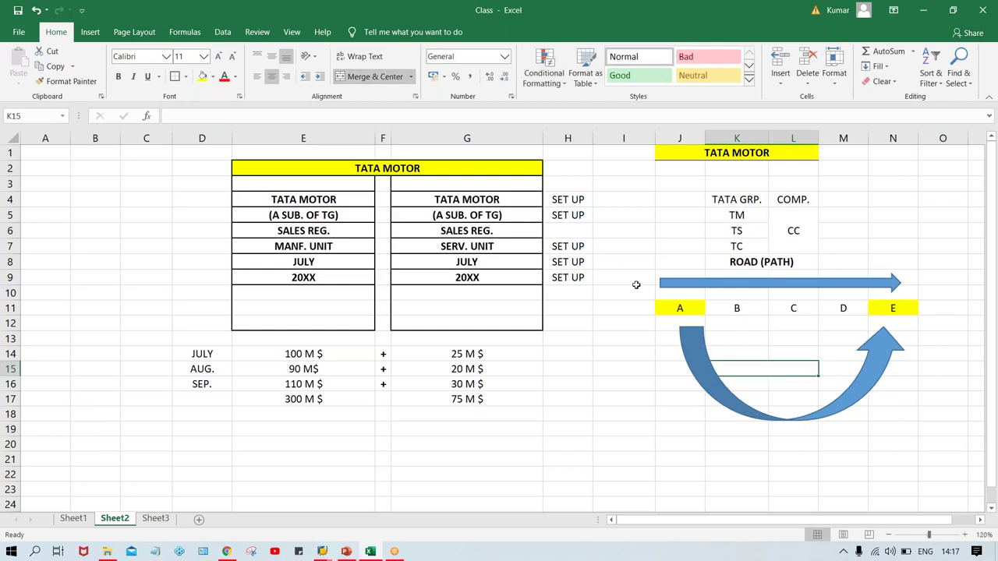
{"action": "type", "text": "AlR"}
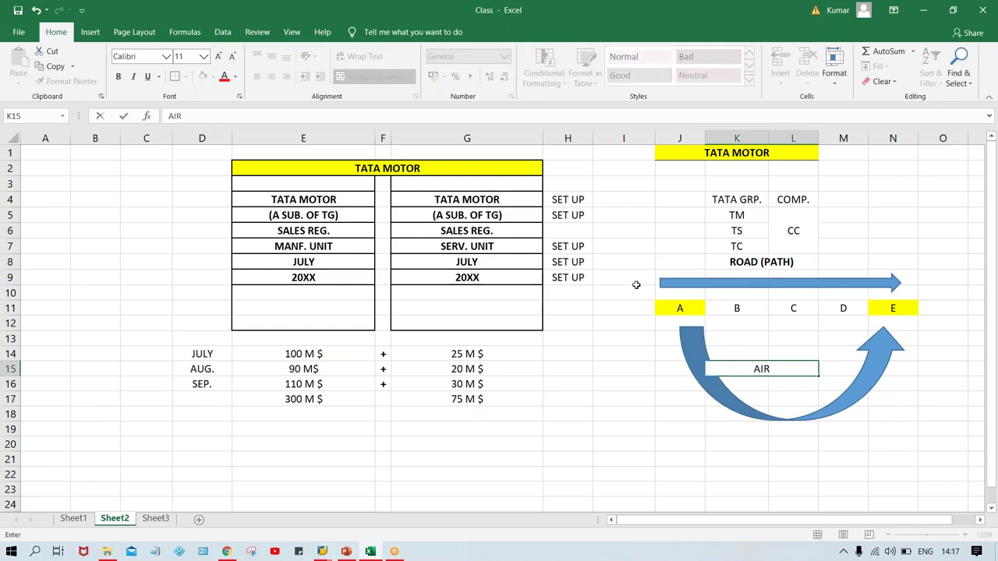
{"action": "type", "text": " (T. CODE"}
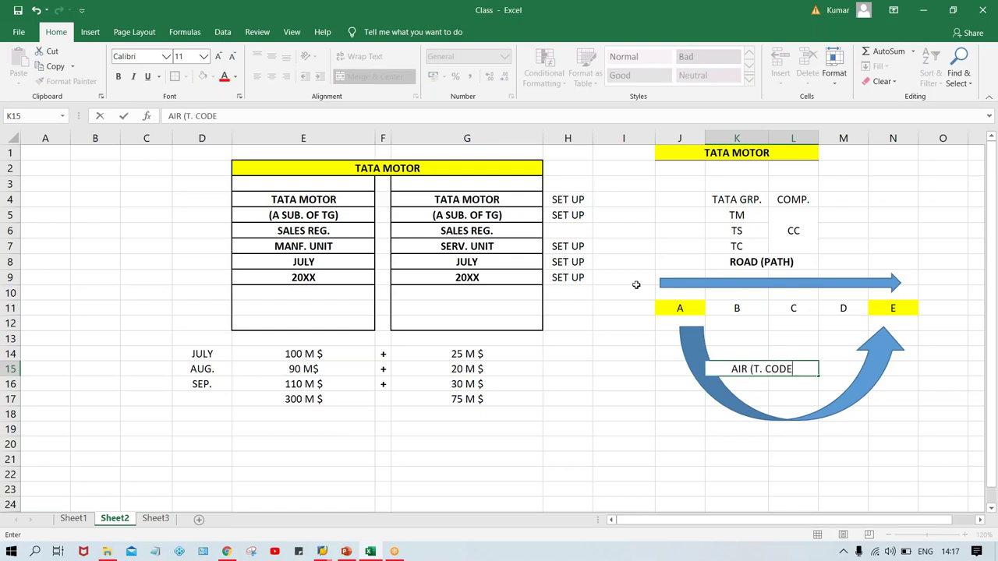
{"action": "type", "text": ")"}
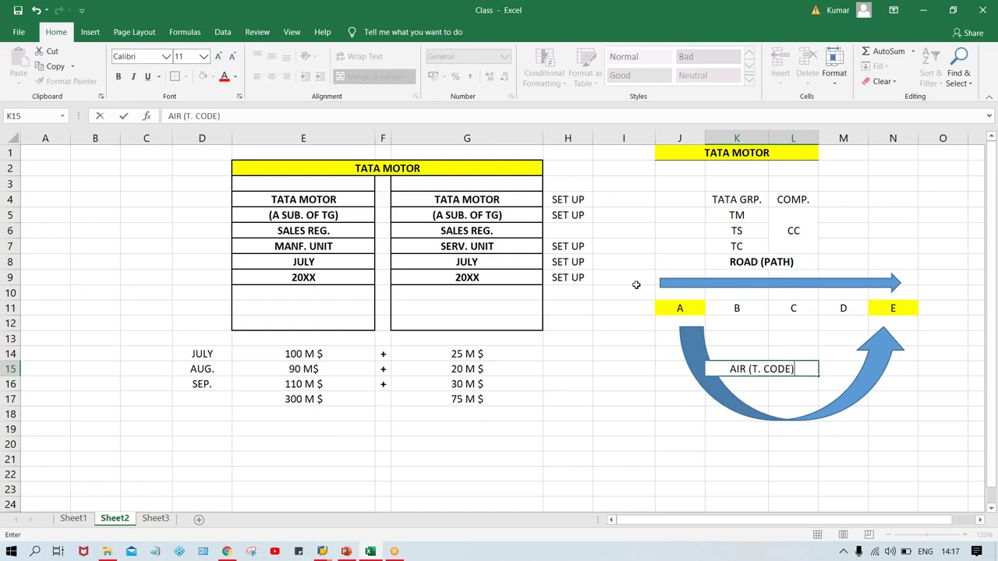
{"action": "left_click", "coordinate": [735, 502]}
{"action": "left_click", "coordinate": [757, 374]}
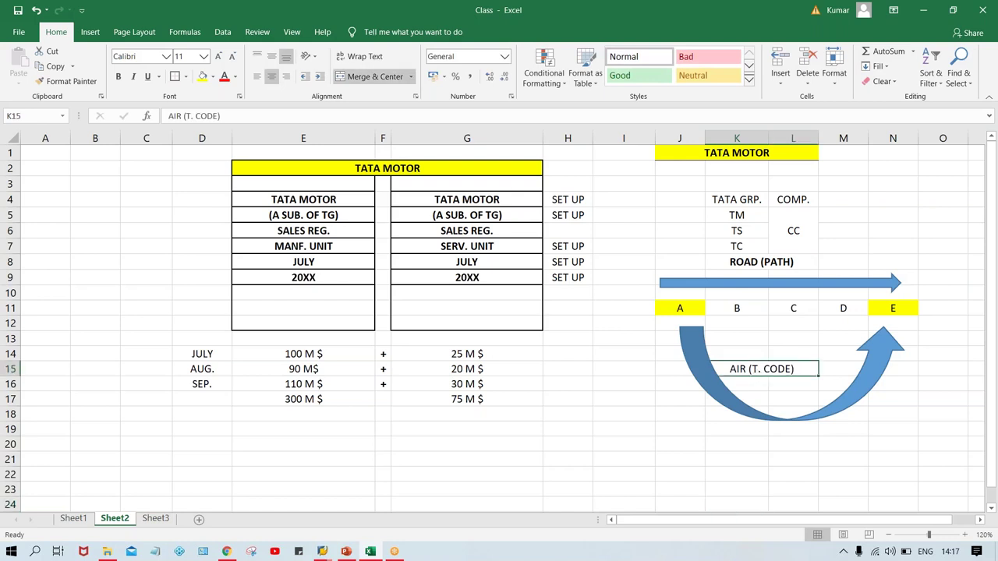
{"action": "key", "text": "ctrl+b"}
{"action": "left_click", "coordinate": [748, 429]}
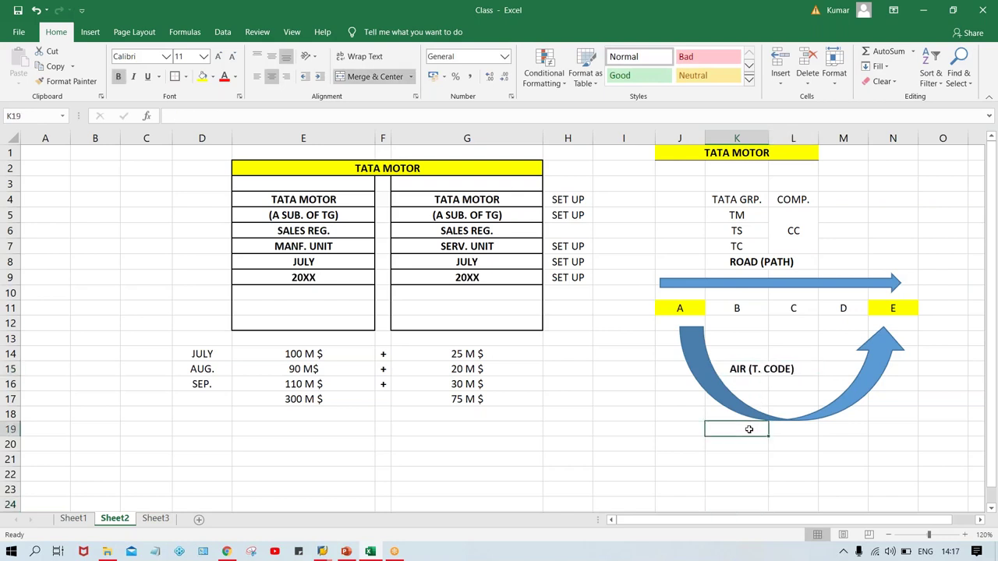
{"action": "left_click", "coordinate": [690, 308]}
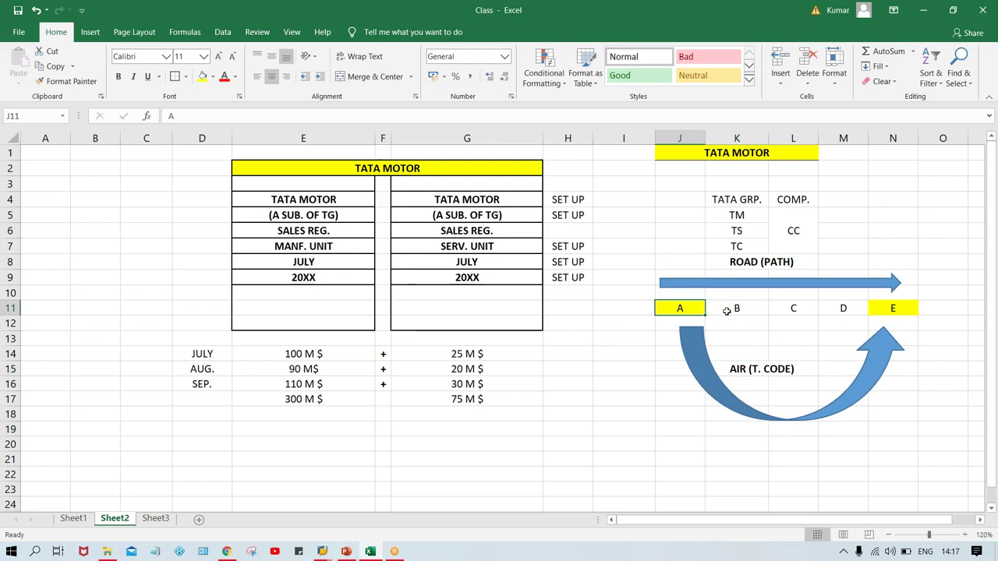
{"action": "left_click", "coordinate": [726, 310]}
{"action": "left_click", "coordinate": [794, 311]}
{"action": "left_click", "coordinate": [845, 310]}
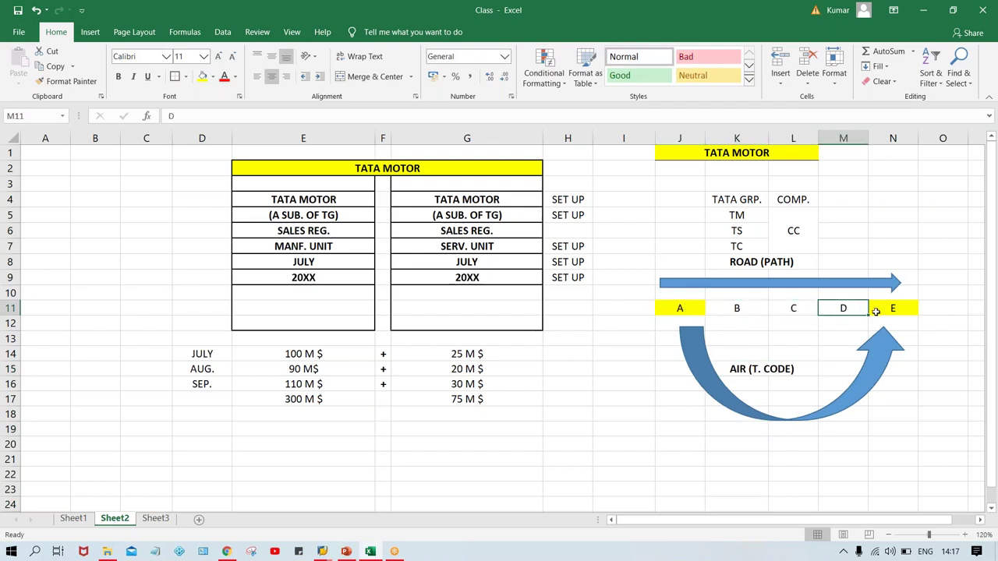
{"action": "left_click", "coordinate": [898, 310]}
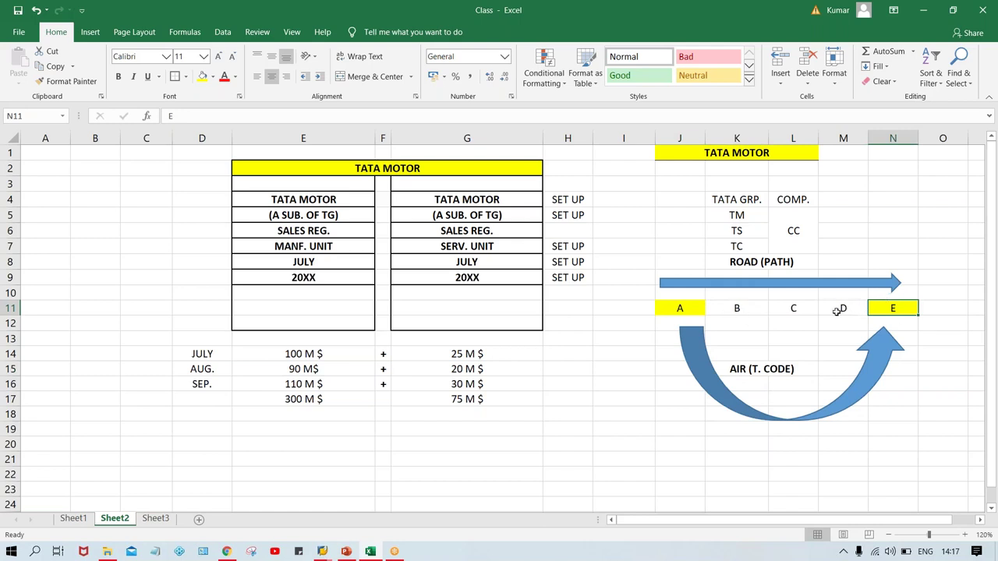
- Add an outline border around the merged ROAD (PATH) cell
{"action": "left_click", "coordinate": [786, 263]}
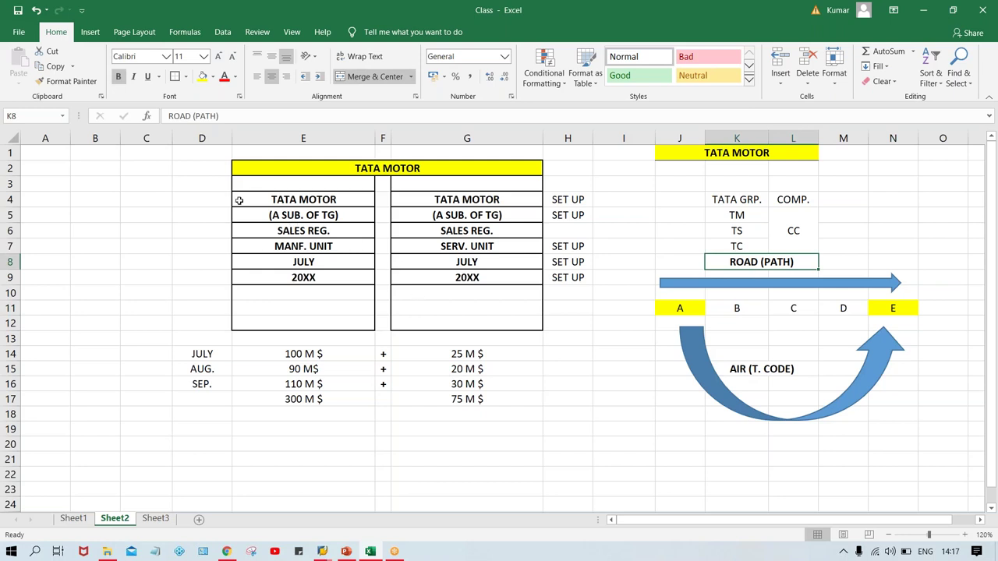
{"action": "left_click", "coordinate": [186, 83]}
{"action": "left_click", "coordinate": [770, 372]}
{"action": "left_click", "coordinate": [708, 442]}
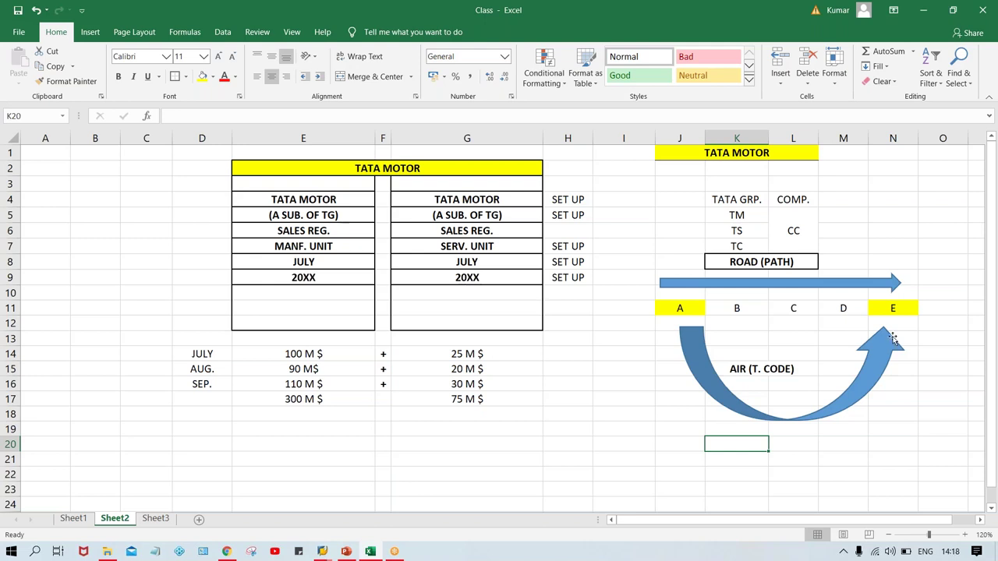
{"action": "left_click", "coordinate": [486, 200]}
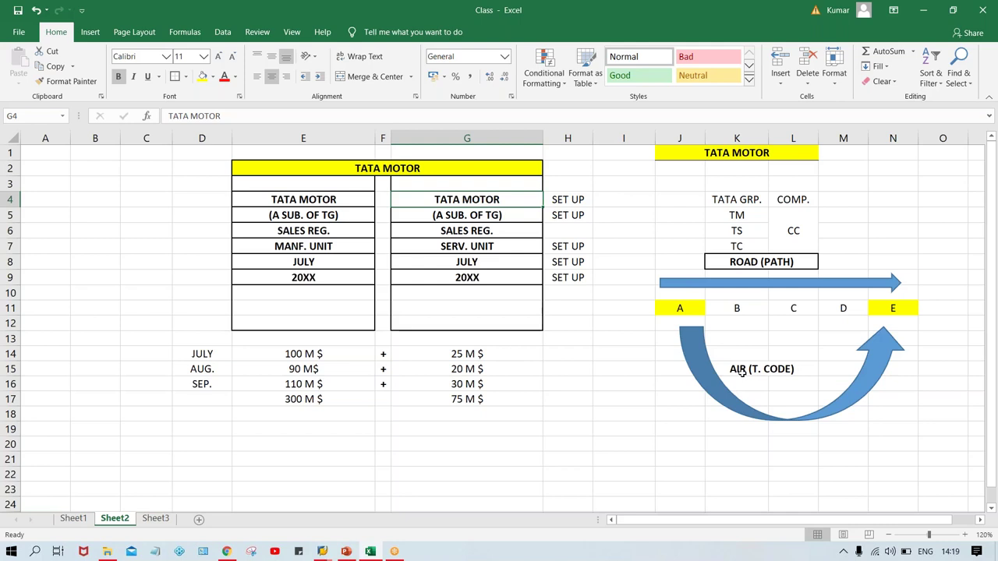
{"action": "left_click", "coordinate": [683, 308]}
{"action": "left_click", "coordinate": [738, 308]}
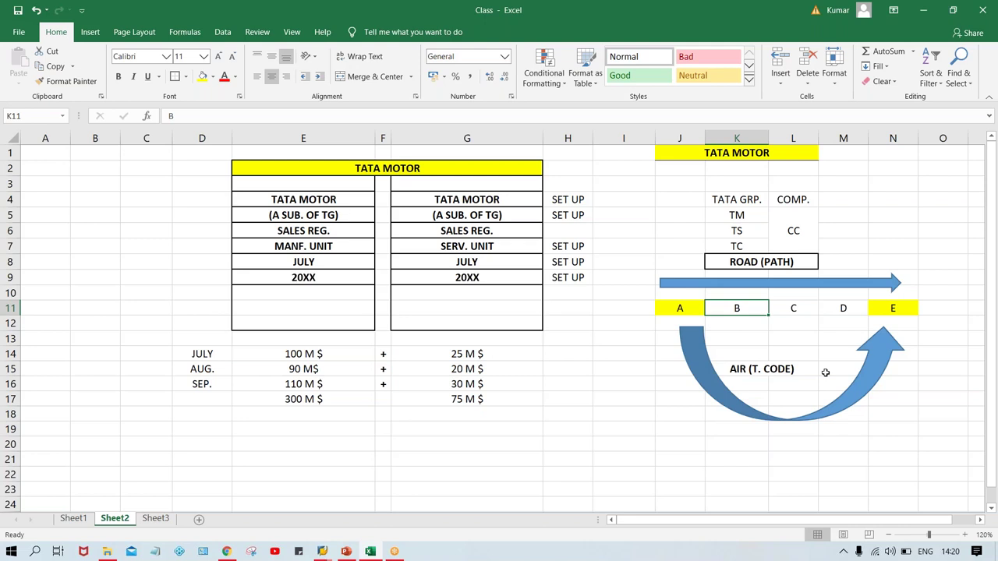
{"action": "left_click", "coordinate": [566, 320]}
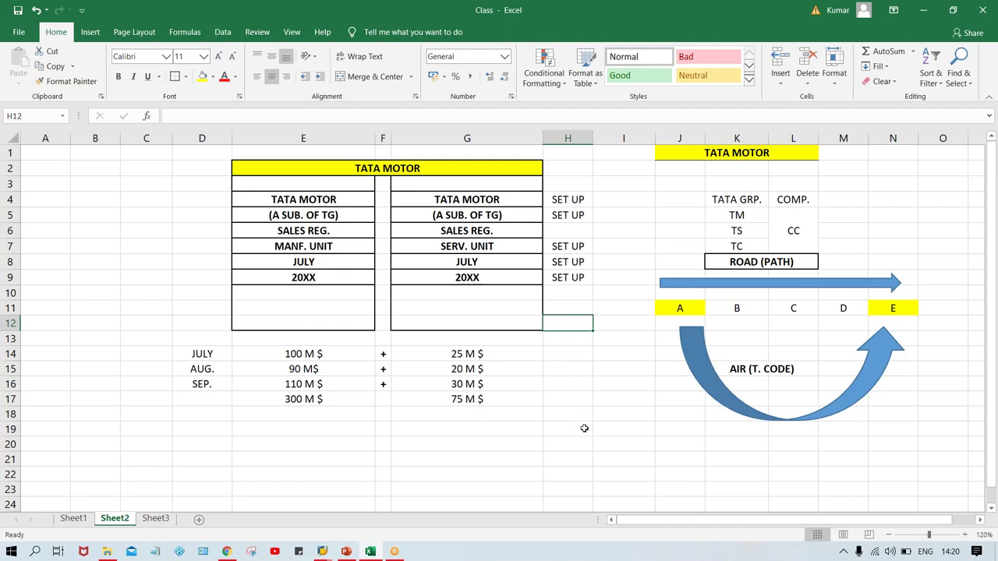
{"action": "left_click", "coordinate": [574, 402]}
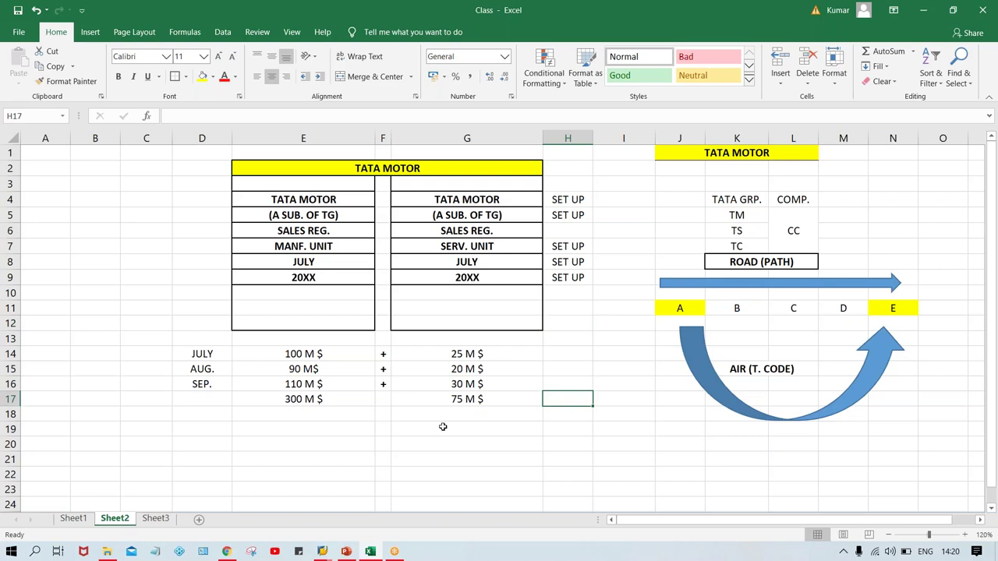
- Switch to the Enterprise structure presentation in PowerPoint and view slide 3 with the organization's structure
{"action": "left_click", "coordinate": [346, 552]}
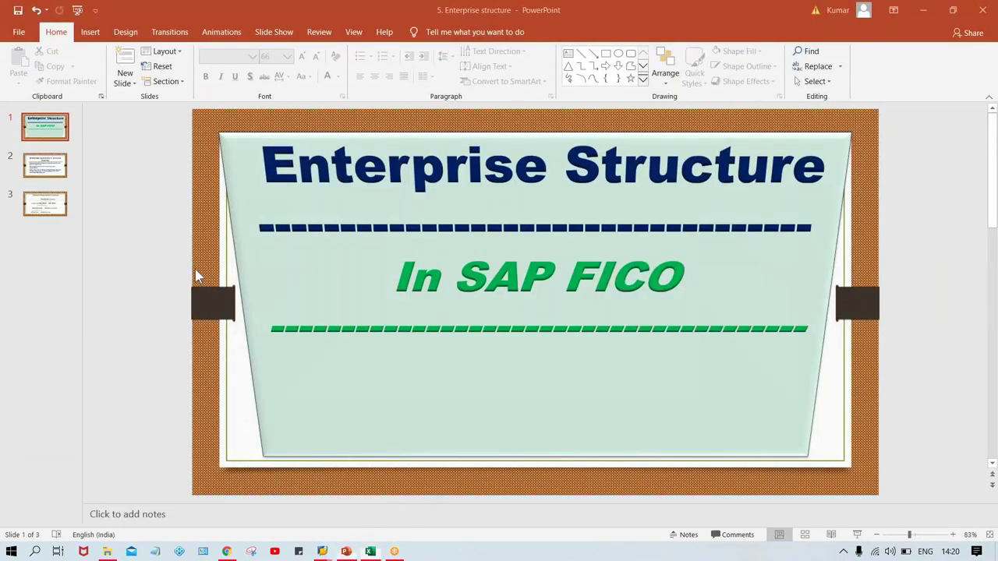
{"action": "scroll", "coordinate": [154, 257], "scroll_direction": "down", "scroll_amount": 3}
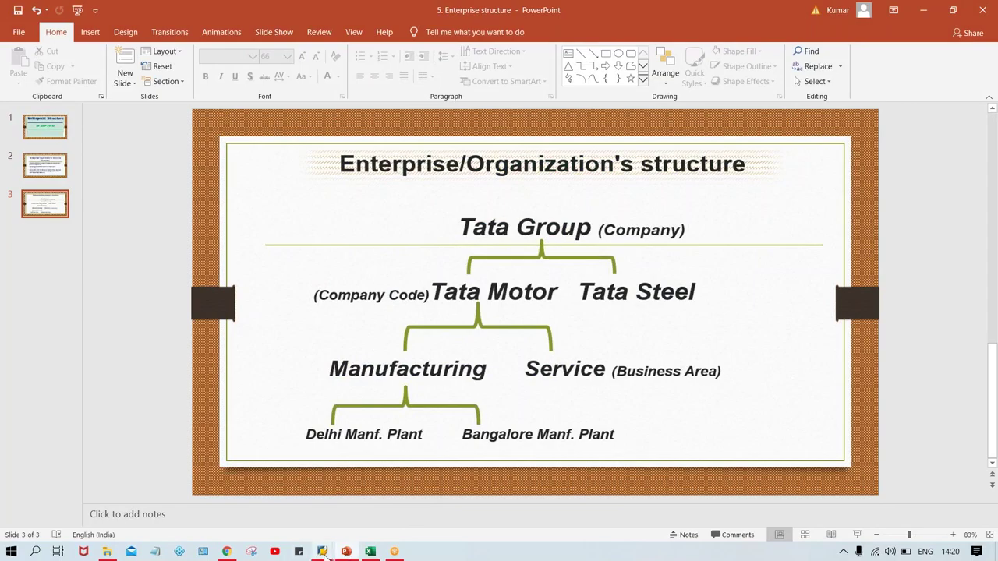
- Switch to the SAP Easy Access session, run transaction SPRO and display the SAP Reference IMG
{"action": "mouse_move", "coordinate": [325, 554]}
{"action": "left_click", "coordinate": [412, 508]}
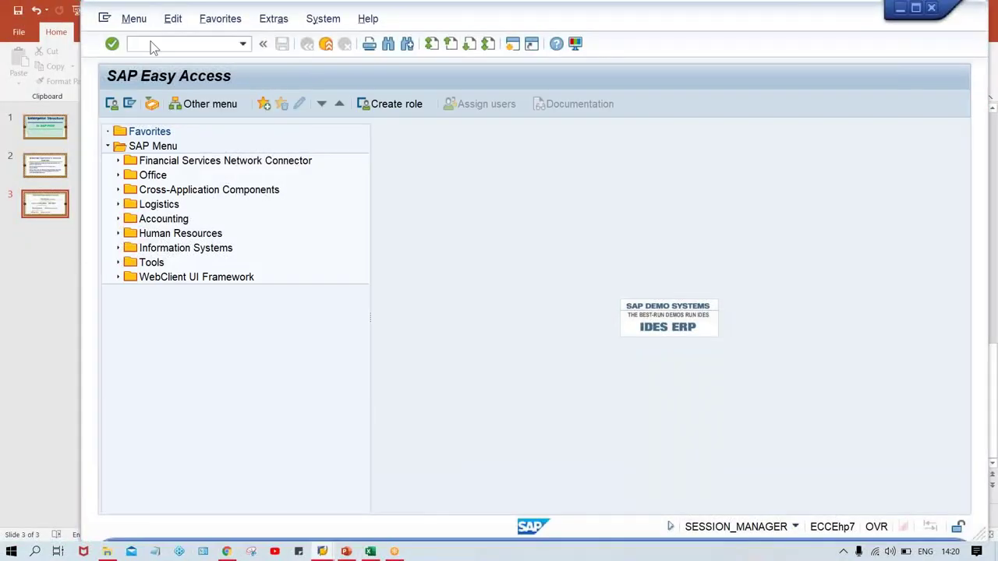
{"action": "left_click", "coordinate": [156, 43]}
{"action": "type", "text": "SPRO"}
{"action": "key", "text": "Return"}
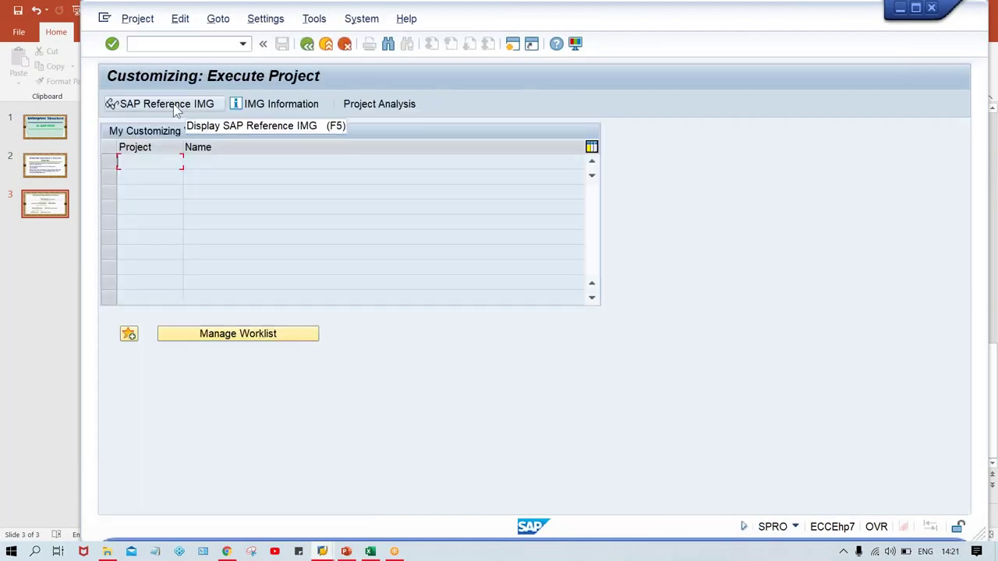
{"action": "left_click", "coordinate": [176, 110]}
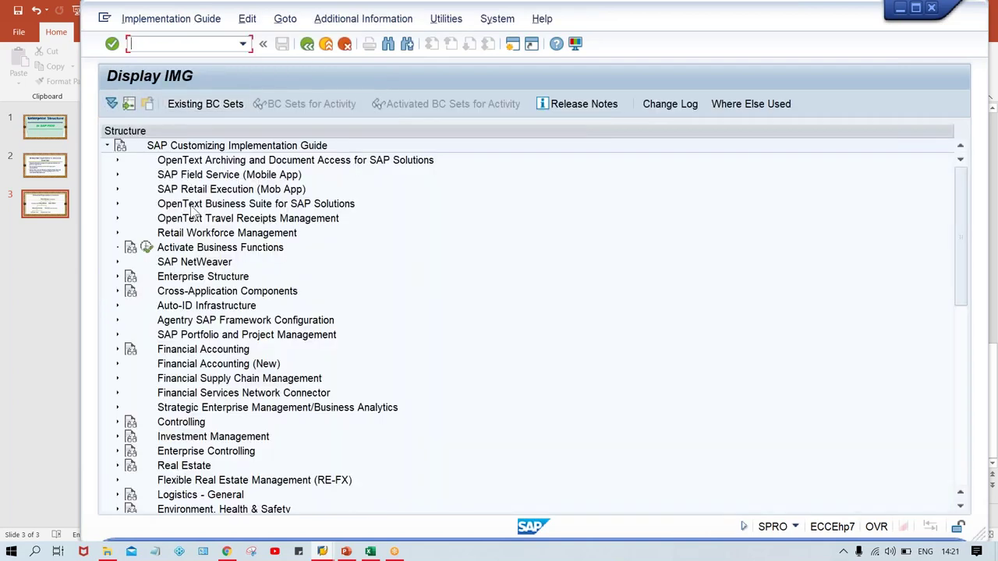
- Expand Enterprise Structure, Definition and Financial Accounting in the IMG, and execute the Define company activity
{"action": "left_click", "coordinate": [210, 280]}
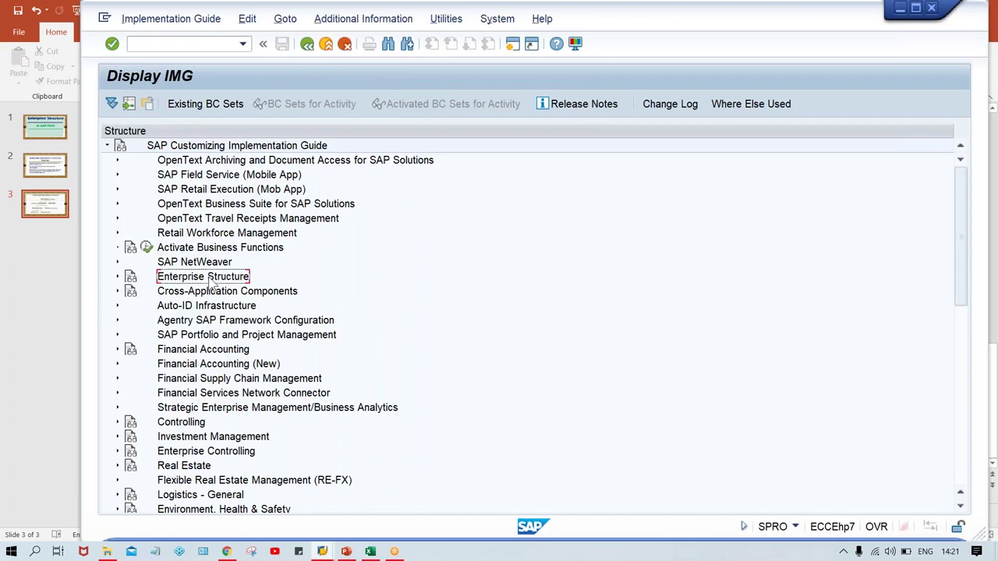
{"action": "left_click", "coordinate": [117, 277]}
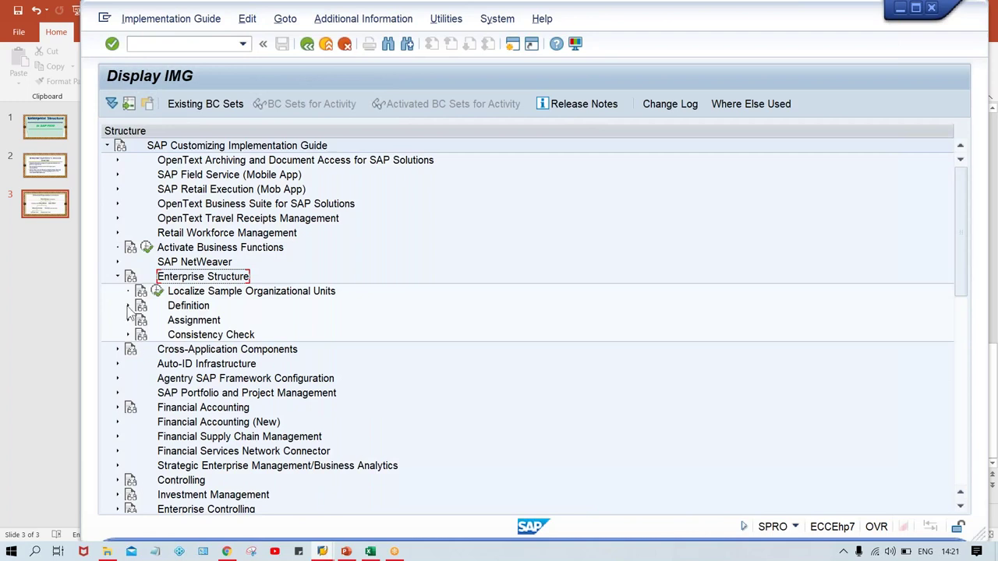
{"action": "left_click", "coordinate": [129, 306]}
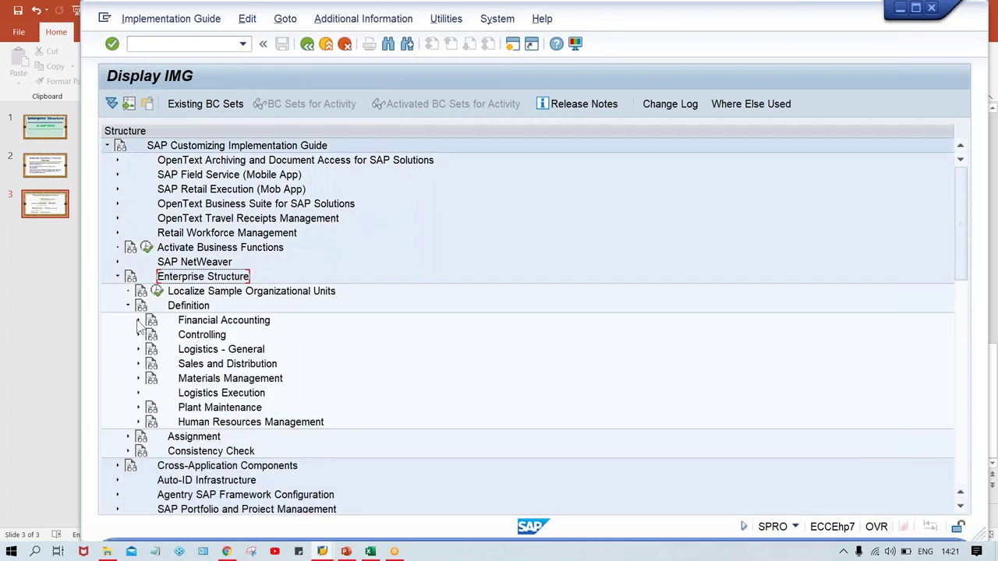
{"action": "left_click", "coordinate": [139, 320]}
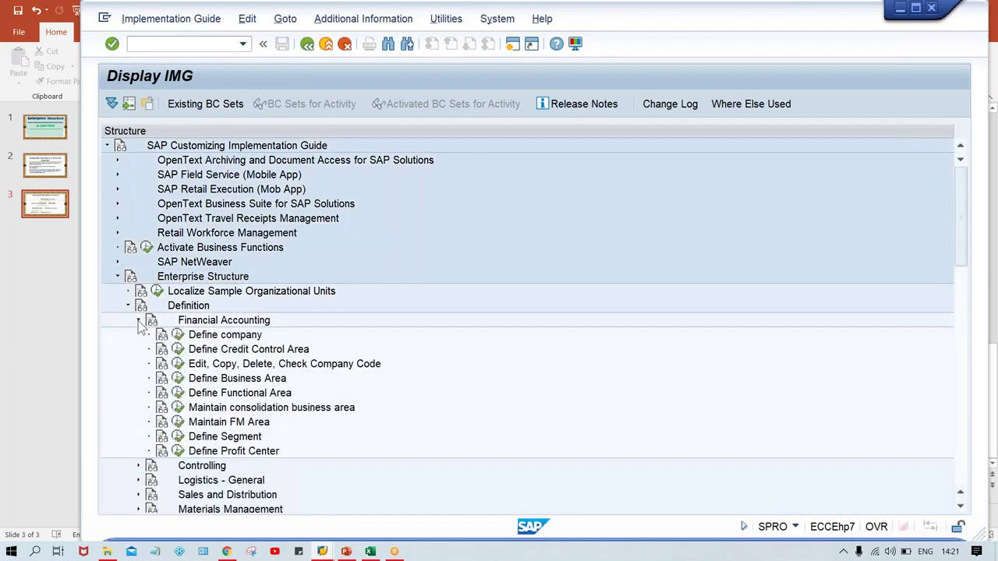
{"action": "left_click", "coordinate": [243, 336]}
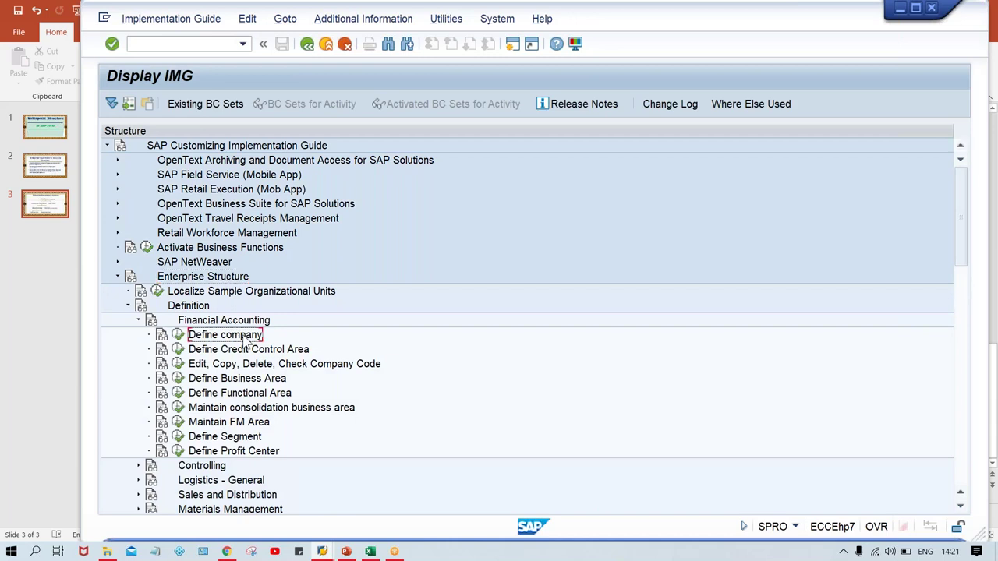
{"action": "left_click", "coordinate": [178, 335]}
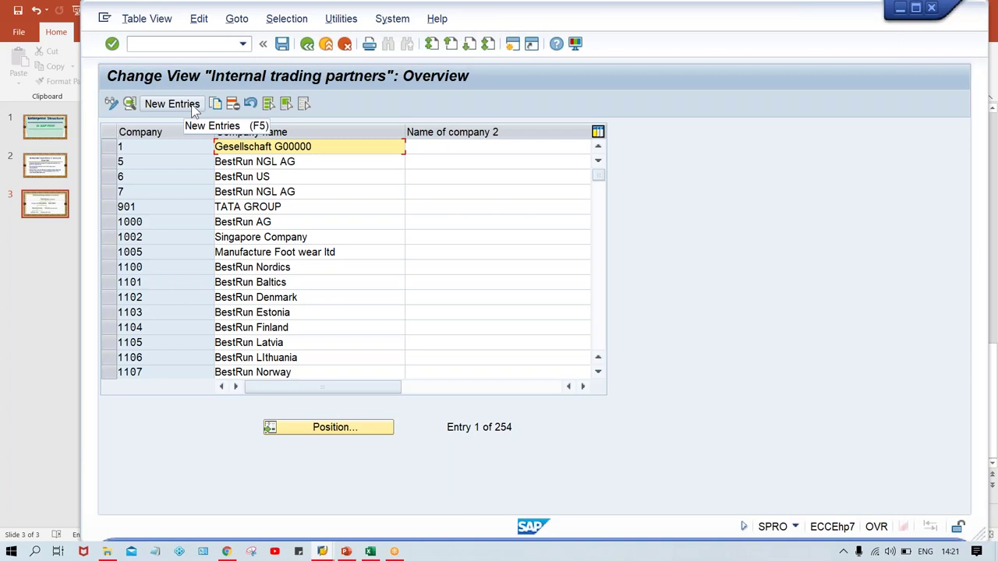
- Open a second SAP session, and go back from the internal trading partners view to the IMG in the first session
{"action": "left_click", "coordinate": [510, 44]}
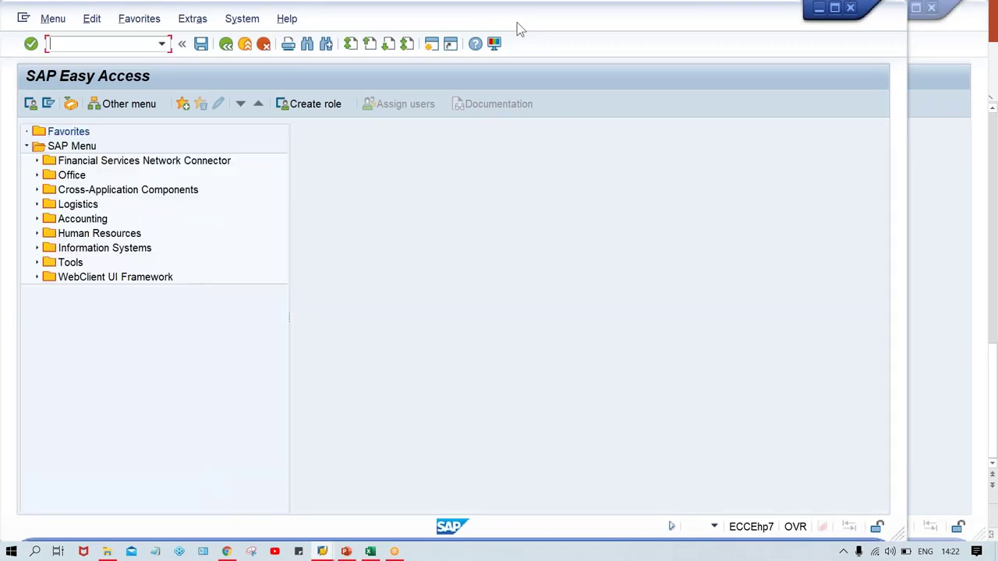
{"action": "left_click_drag", "start_coordinate": [525, 24], "coordinate": [616, 29]}
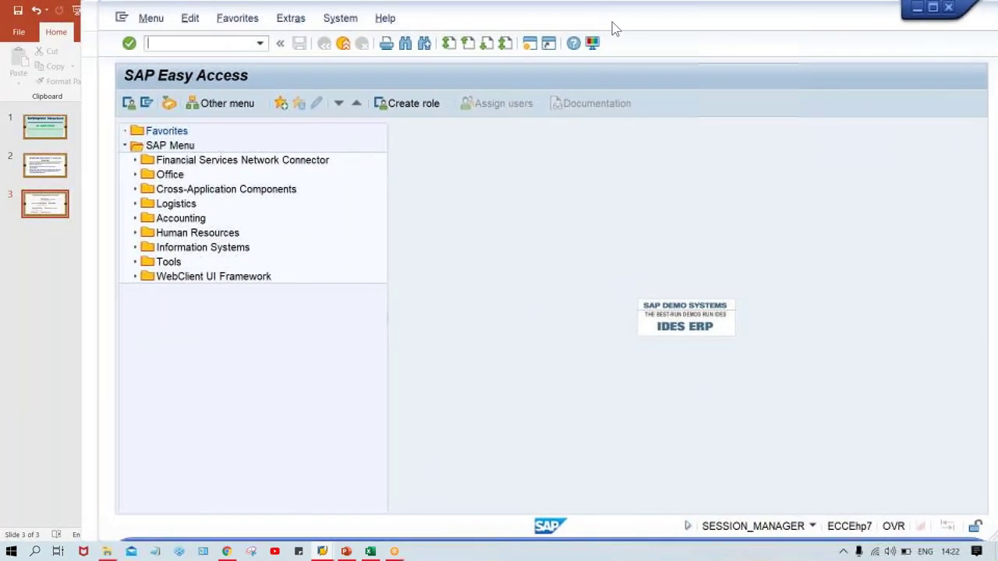
{"action": "left_click", "coordinate": [322, 551]}
{"action": "left_click", "coordinate": [318, 508]}
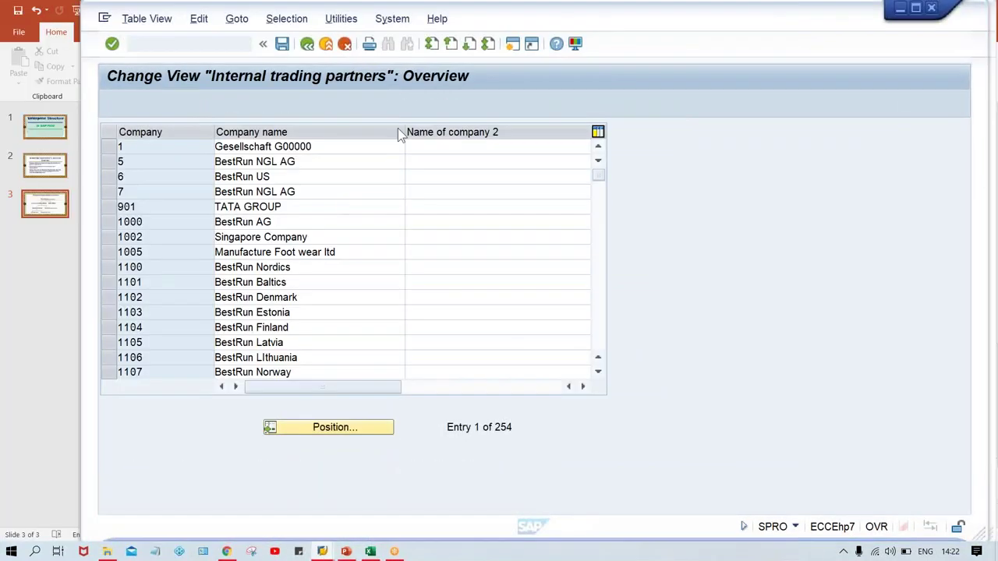
{"action": "left_click", "coordinate": [308, 46]}
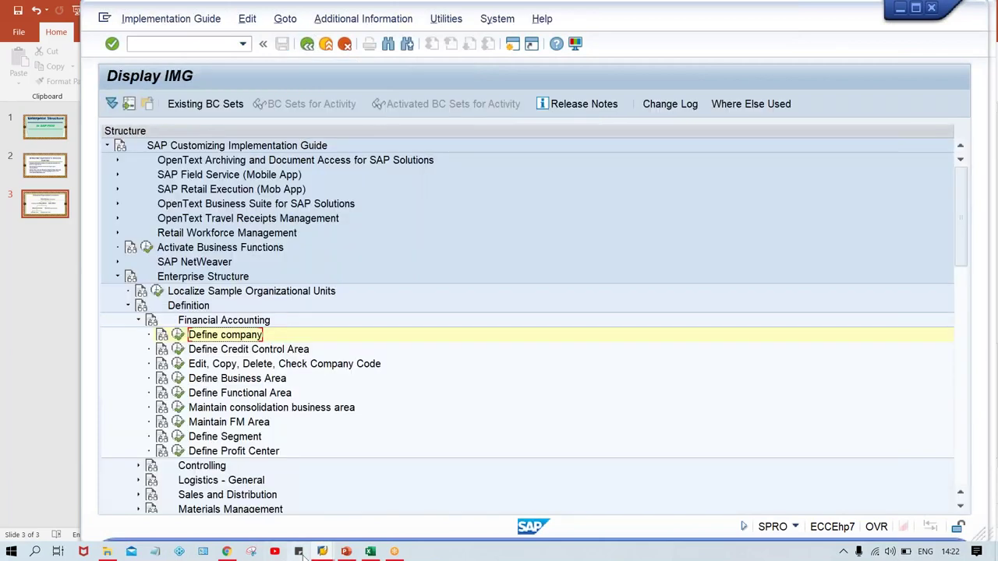
- Switch to the second SAP session and run transaction OX15 to open the internal trading partners overview
{"action": "mouse_move", "coordinate": [322, 552]}
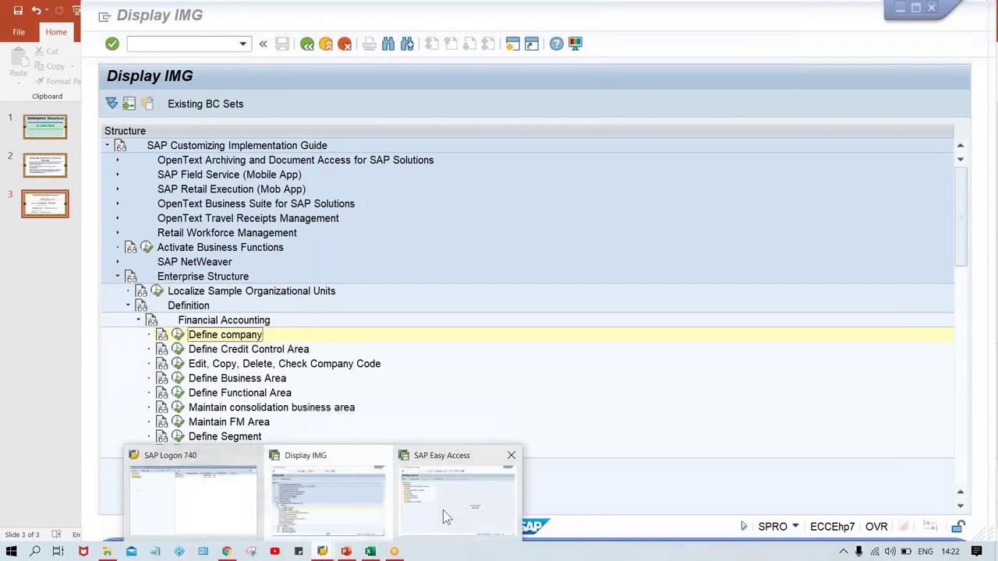
{"action": "left_click", "coordinate": [443, 510]}
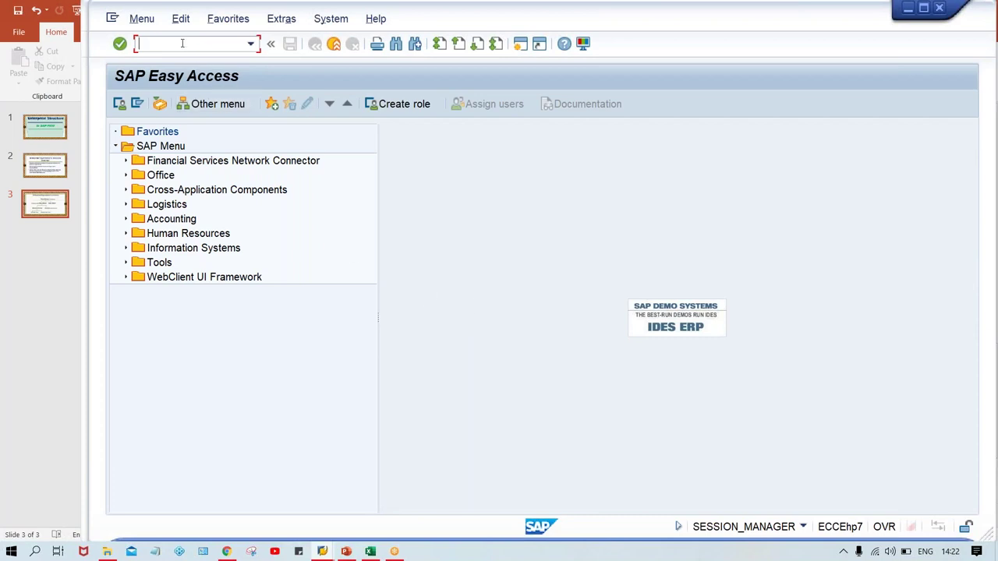
{"action": "type", "text": "OX15"}
{"action": "key", "text": "Return"}
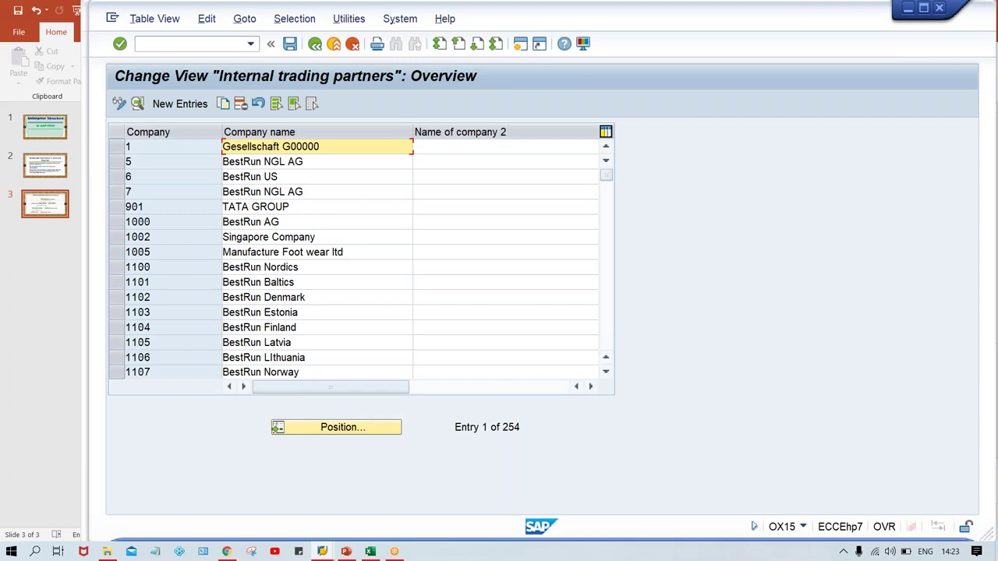
{"action": "left_click", "coordinate": [195, 43]}
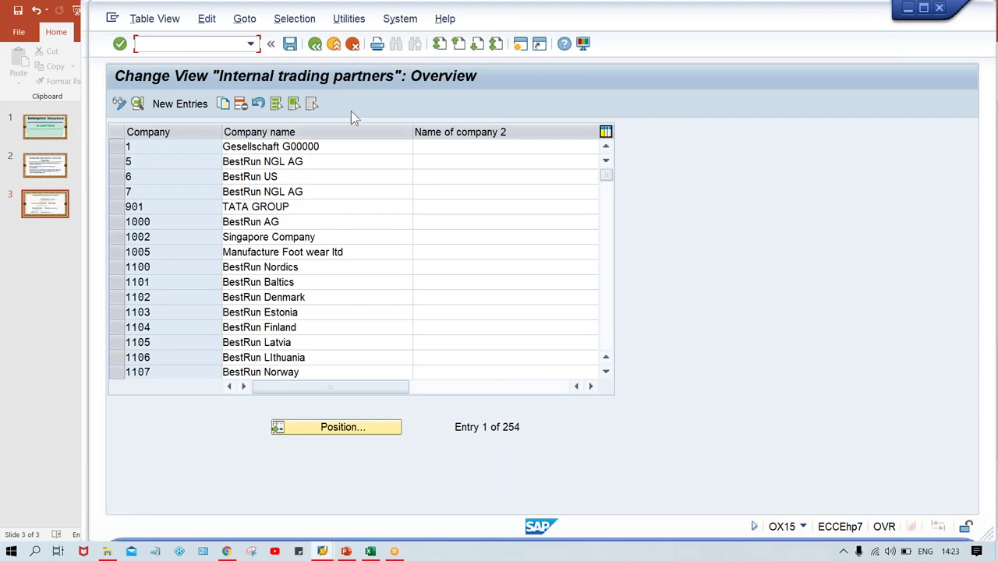
- Start a new company entry with company ID TTGRP and company name TATA GROUP
{"action": "left_click", "coordinate": [191, 106]}
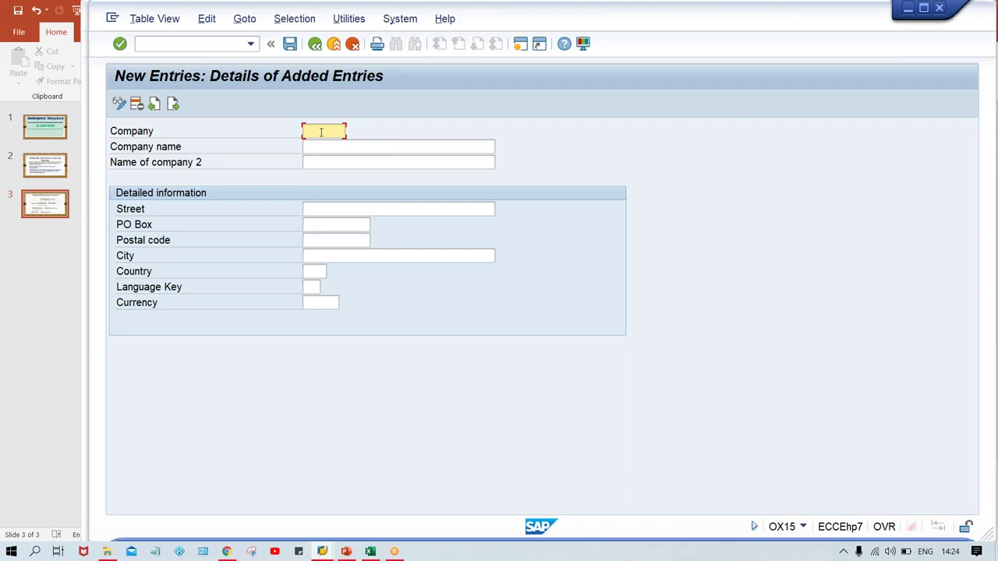
{"action": "type", "text": "TT"}
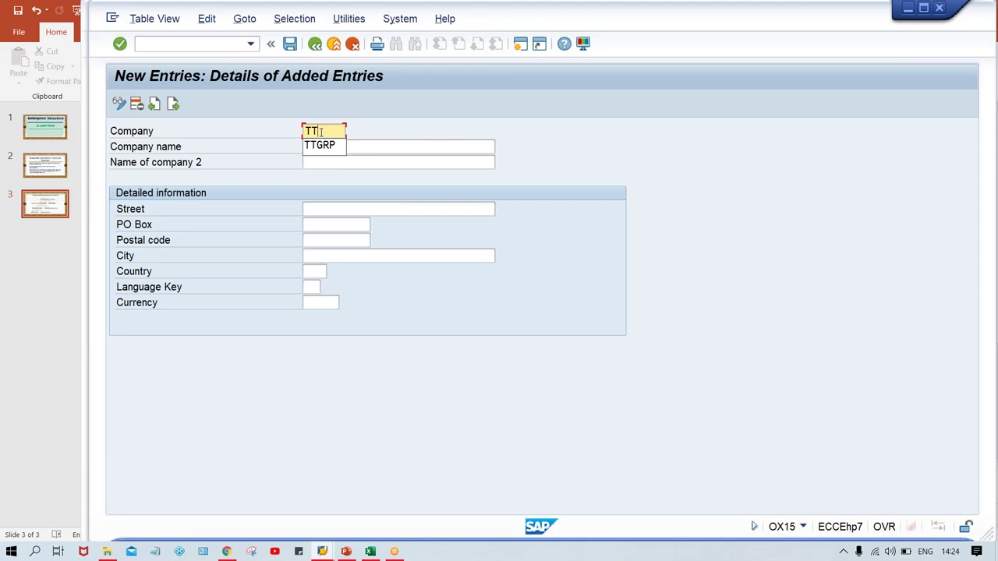
{"action": "type", "text": "GRP"}
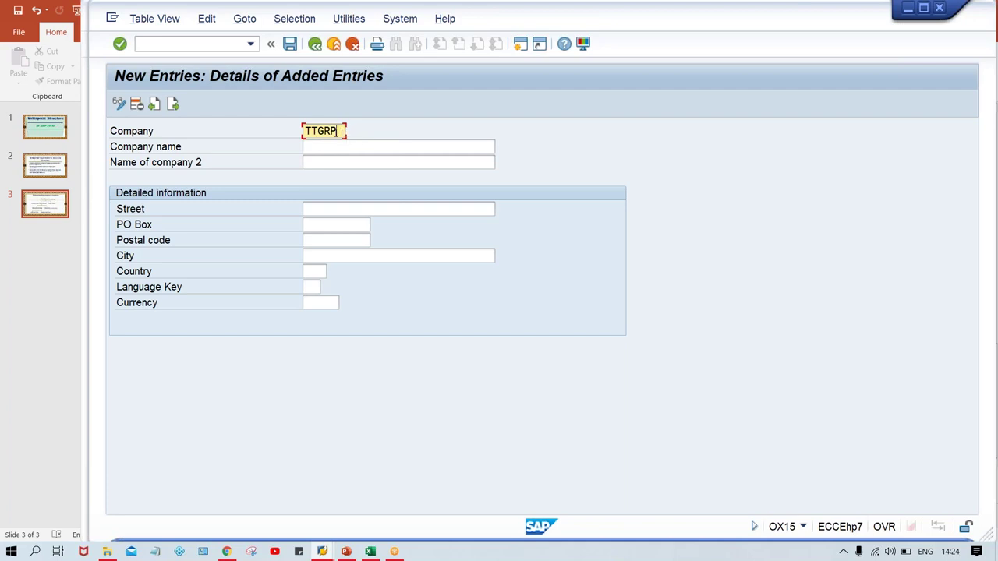
{"action": "left_click", "coordinate": [346, 146]}
{"action": "type", "text": "TAT"}
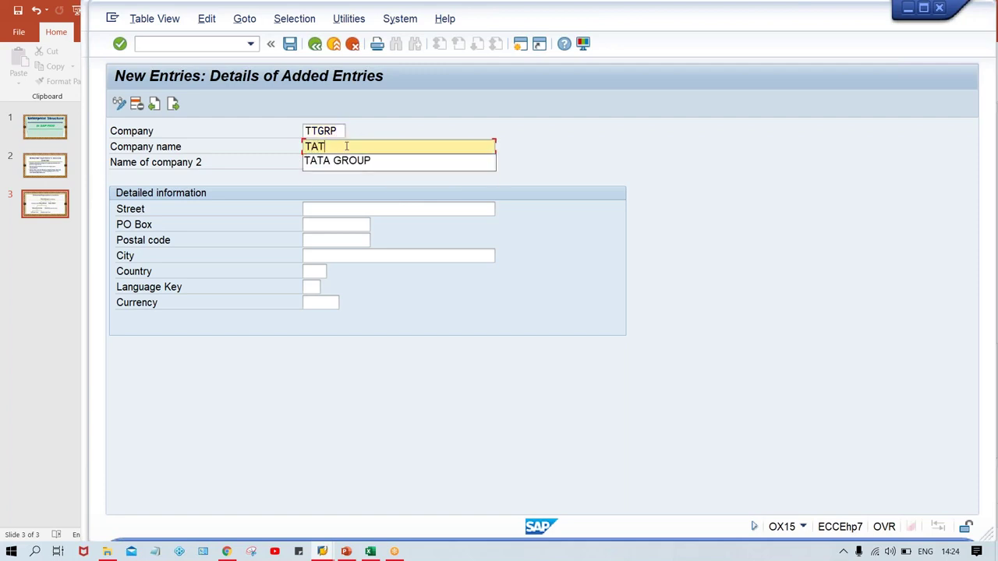
{"action": "type", "text": "A GROUP"}
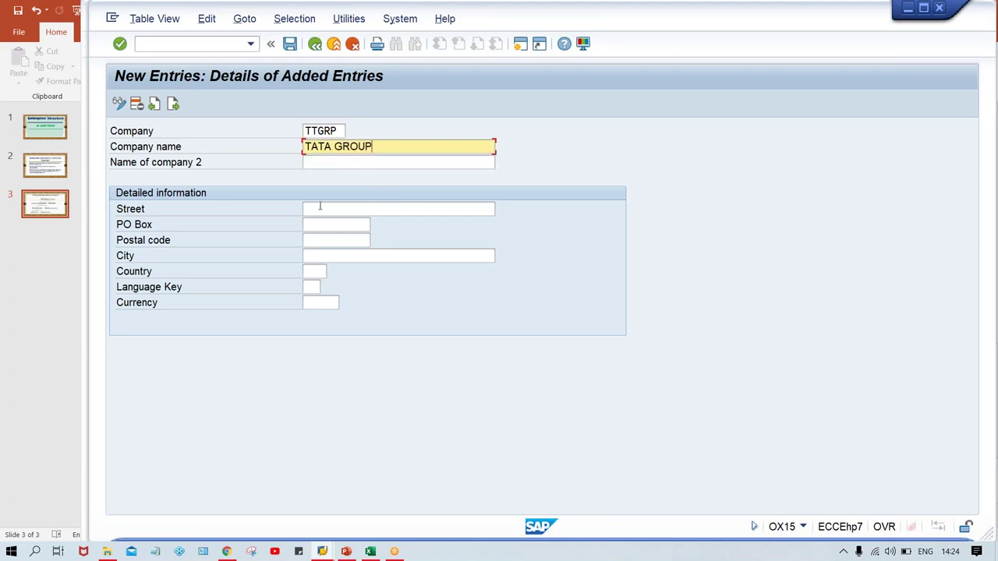
- Fill in the company's street, PO box and postal code, and set the city to NEW DELHI
{"action": "left_click", "coordinate": [319, 206]}
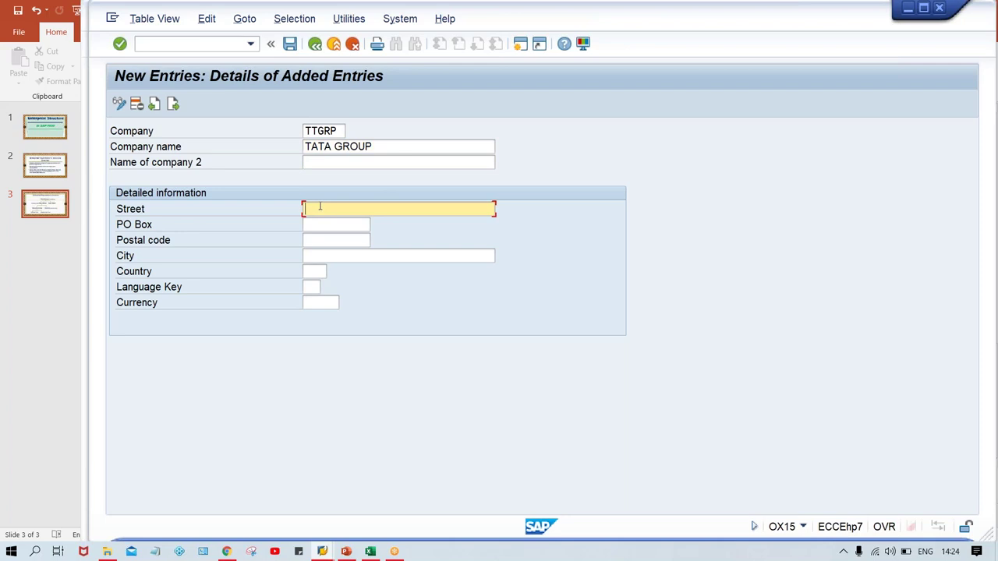
{"action": "left_click", "coordinate": [320, 205]}
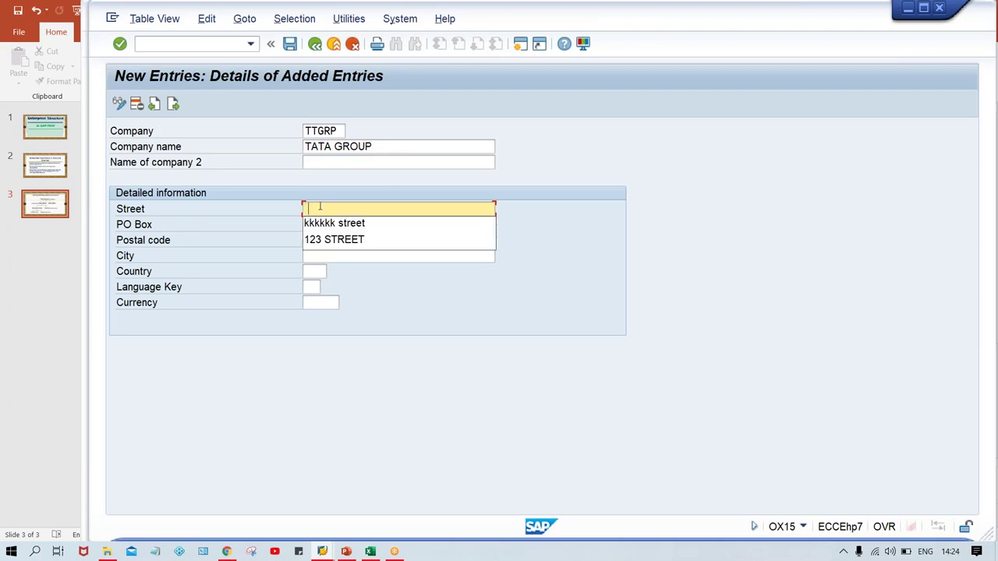
{"action": "left_click", "coordinate": [343, 243]}
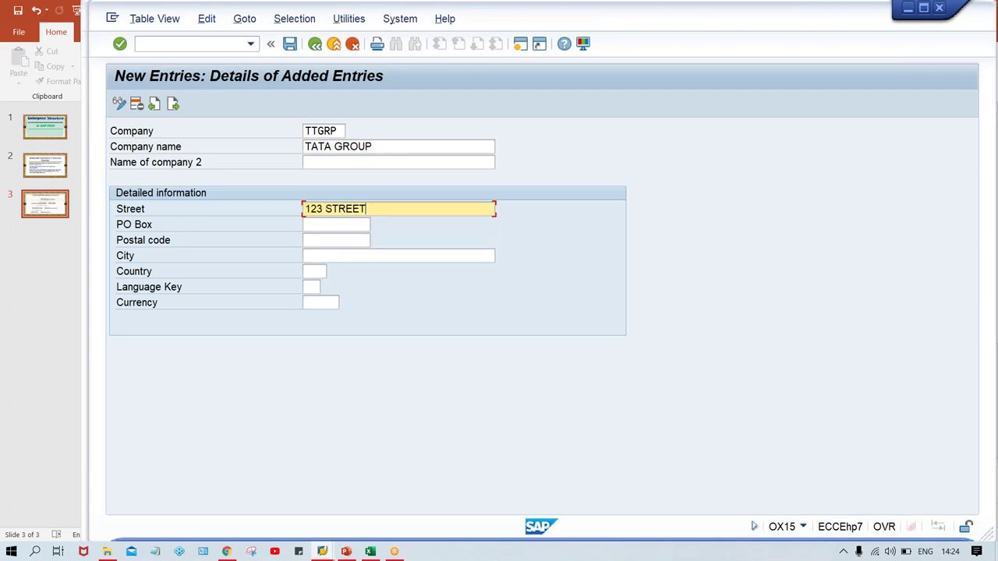
{"action": "left_click", "coordinate": [306, 225]}
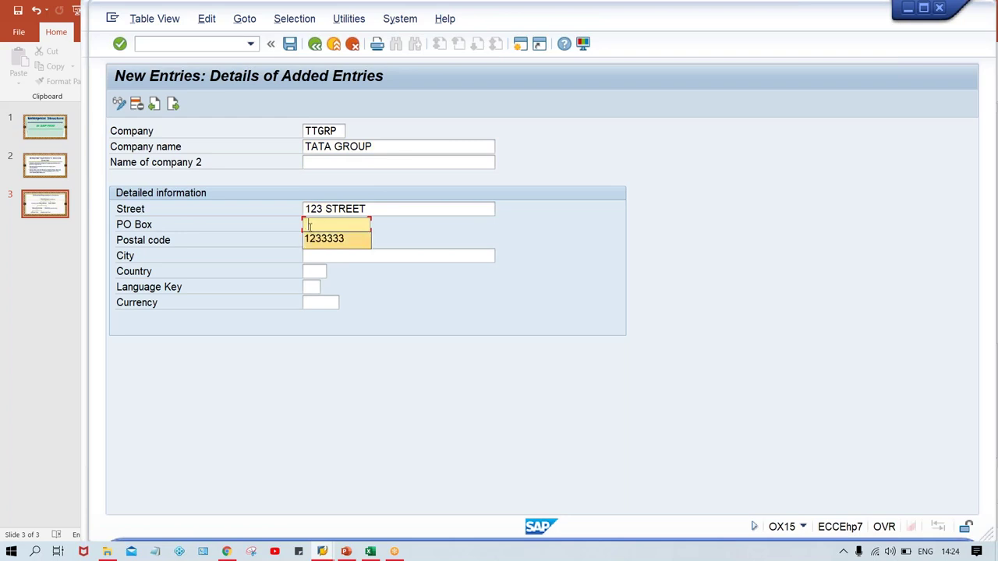
{"action": "left_click", "coordinate": [318, 238]}
{"action": "key", "text": "Down"}
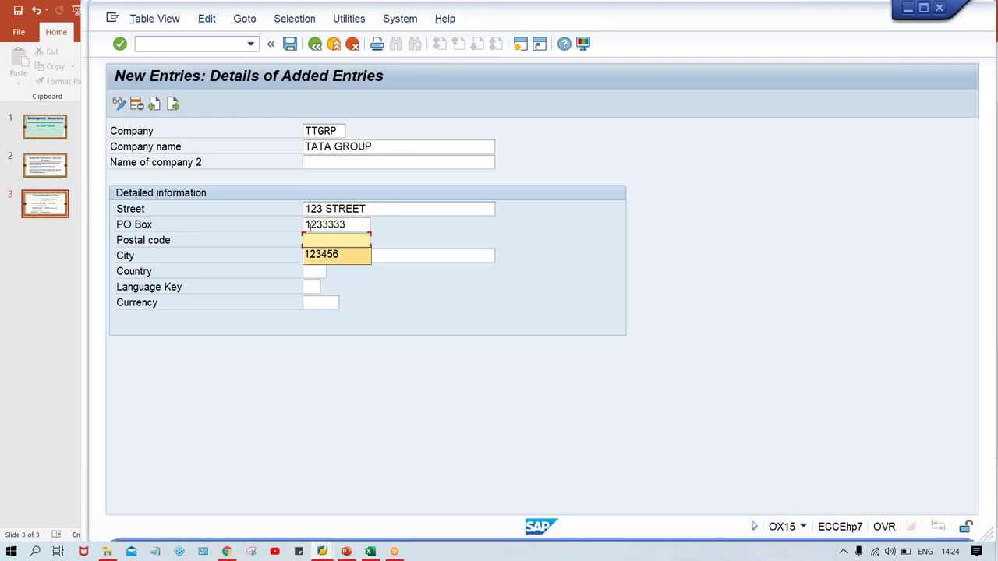
{"action": "key", "text": "Return"}
{"action": "key", "text": "Down"}
{"action": "key", "text": "Down"}
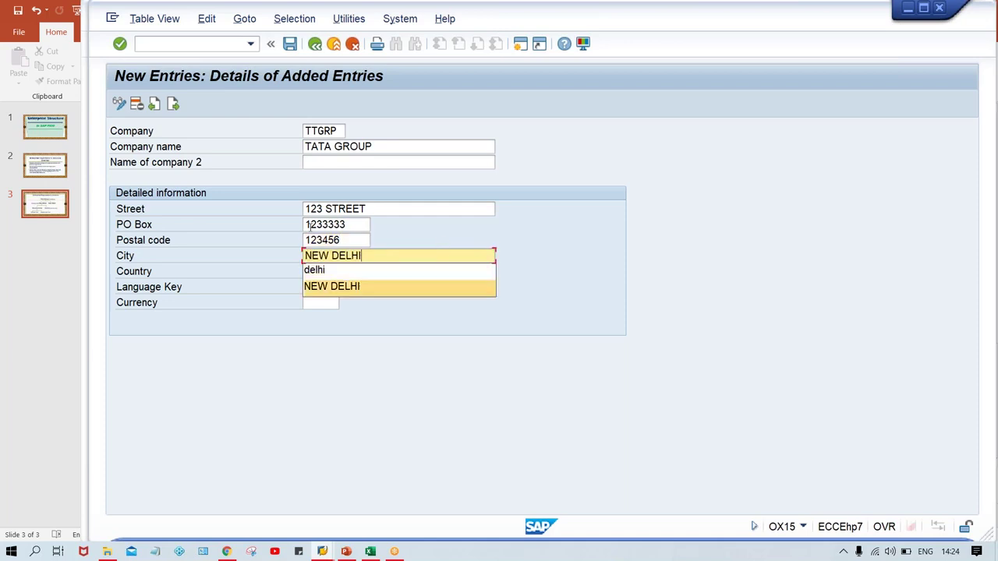
{"action": "key", "text": "Return"}
- Set the company's country to IN, language key to EN and currency to INR
{"action": "key", "text": "Down"}
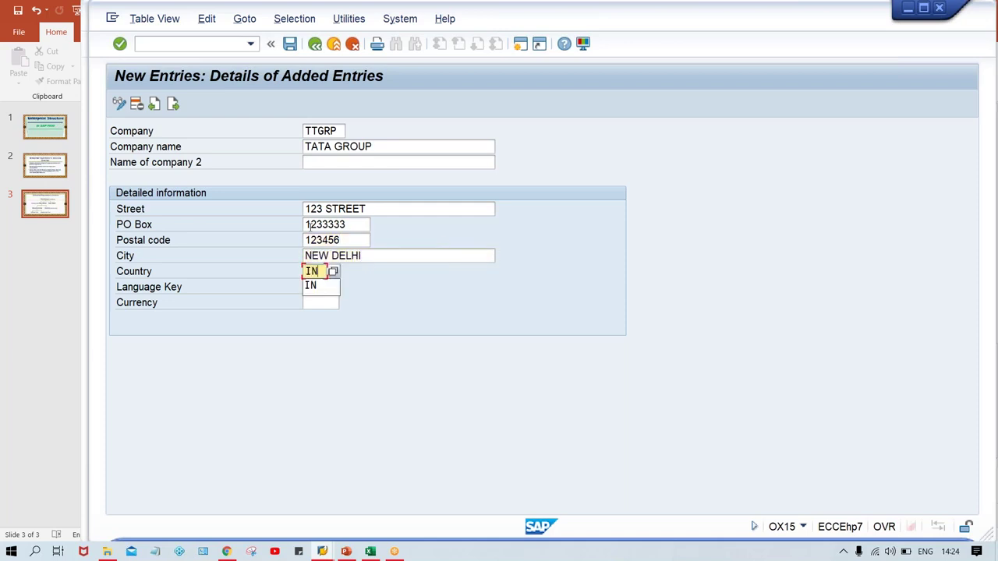
{"action": "key", "text": "Return"}
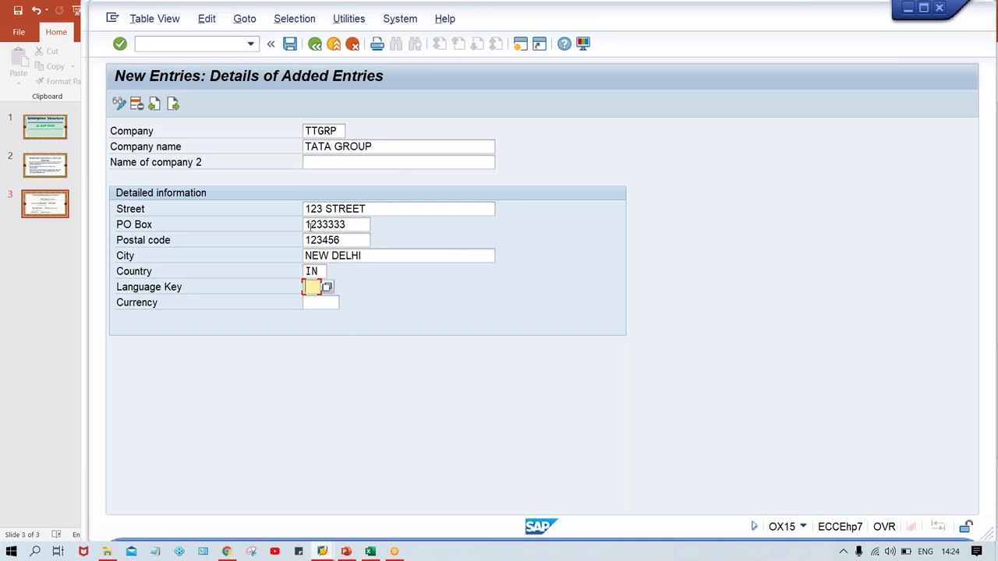
{"action": "key", "text": "Down"}
{"action": "key", "text": "Return"}
{"action": "key", "text": "Tab"}
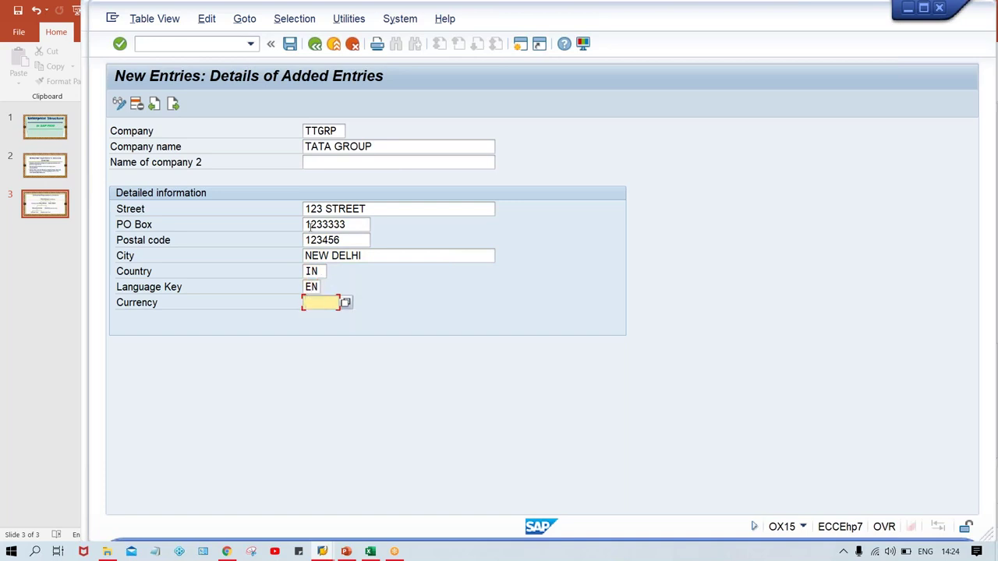
{"action": "key", "text": "Down"}
{"action": "key", "text": "Down"}
{"action": "key", "text": "Return"}
{"action": "left_click", "coordinate": [426, 210]}
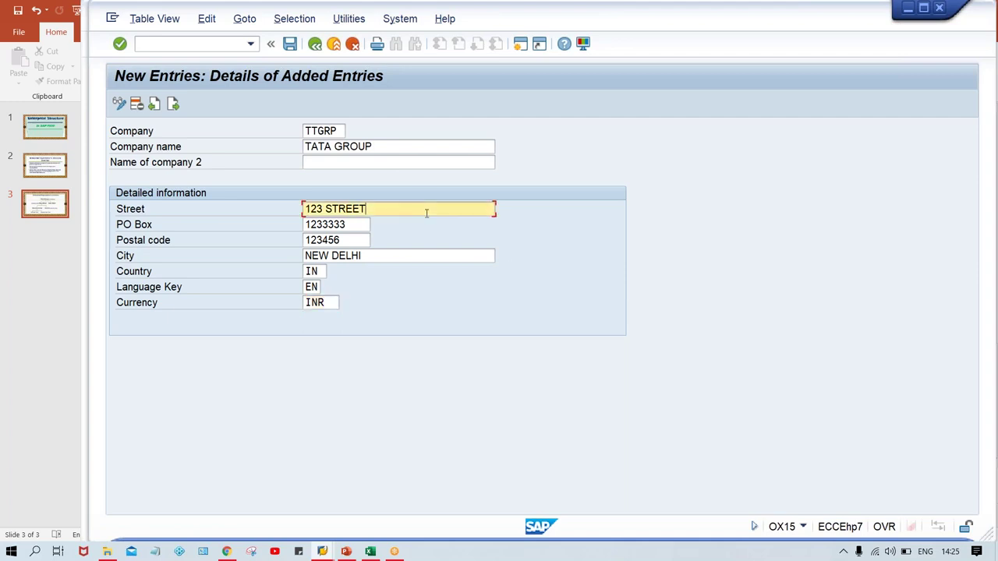
- Save the new company entry and clear the proposed request number in the customizing request prompt
{"action": "key", "text": "ctrl+s"}
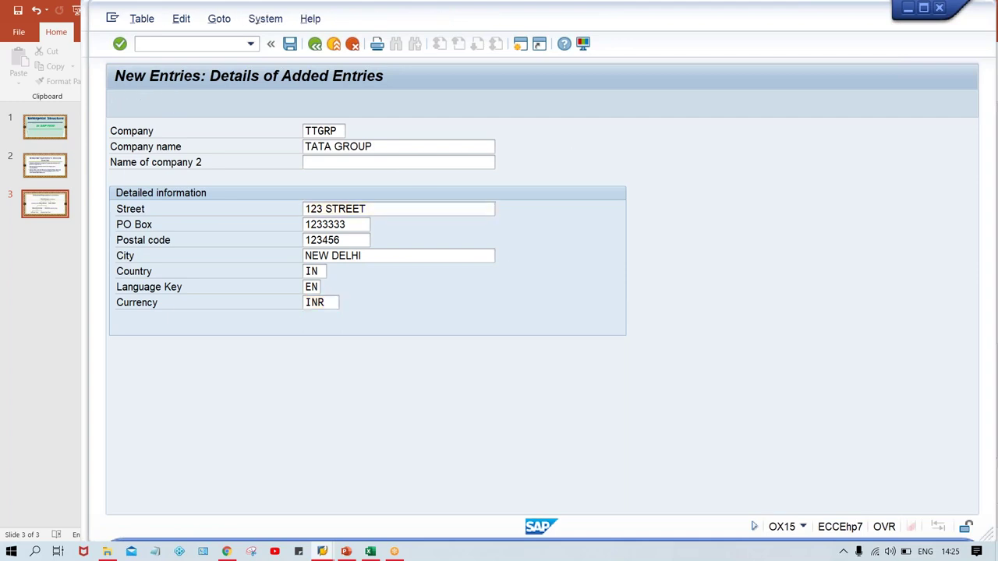
{"action": "double_click", "coordinate": [336, 219]}
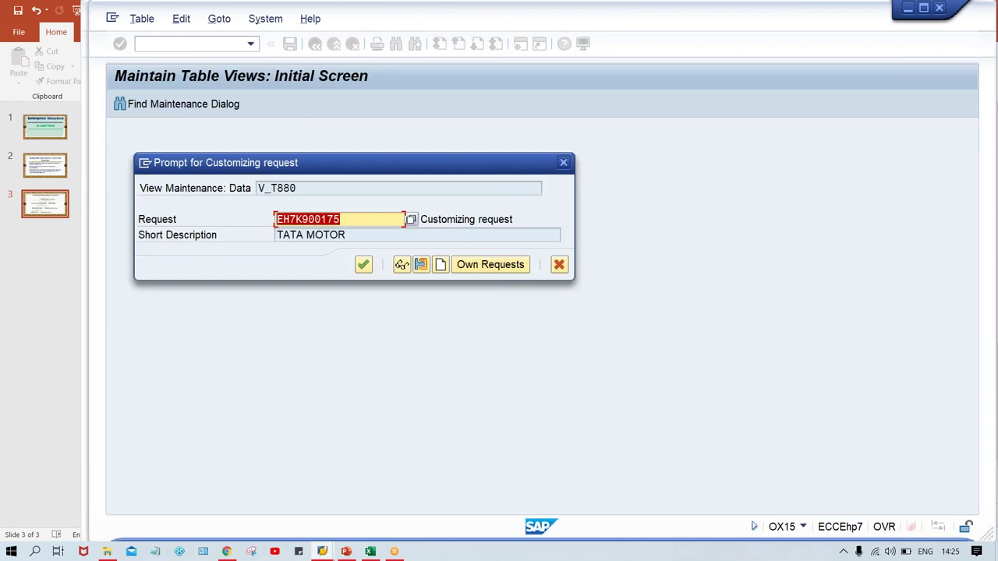
{"action": "key", "text": "BackSpace"}
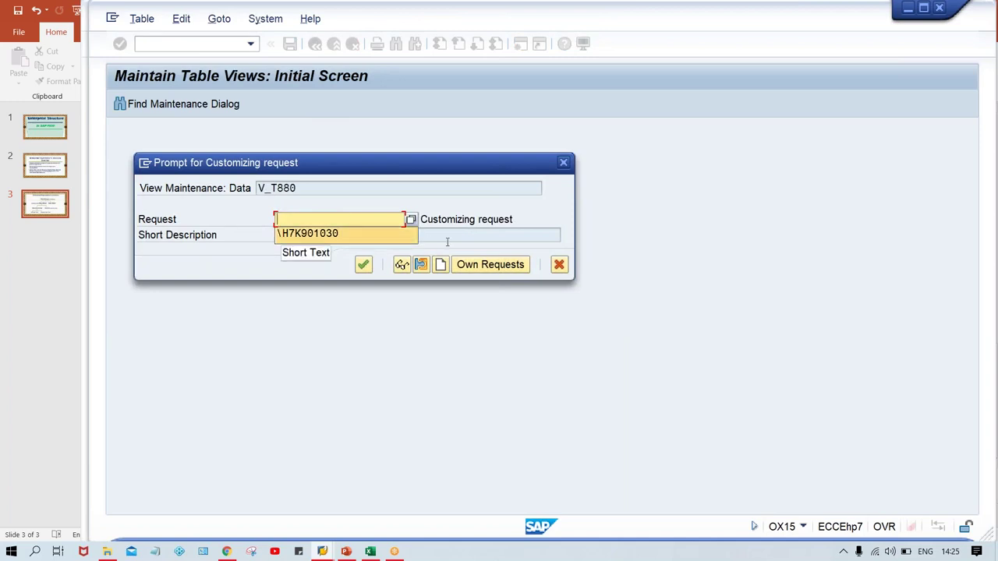
{"action": "left_click", "coordinate": [518, 215]}
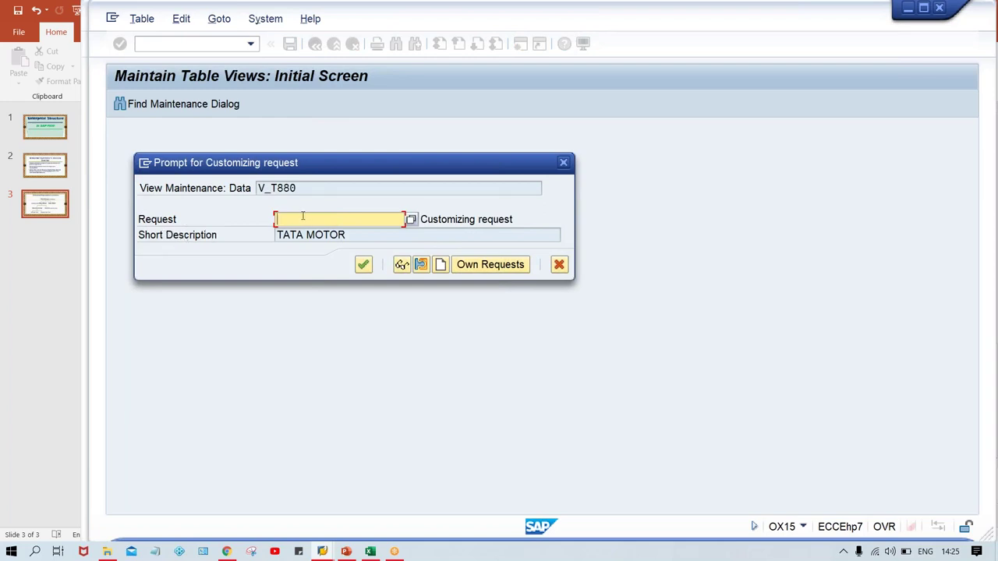
{"action": "left_click", "coordinate": [353, 234]}
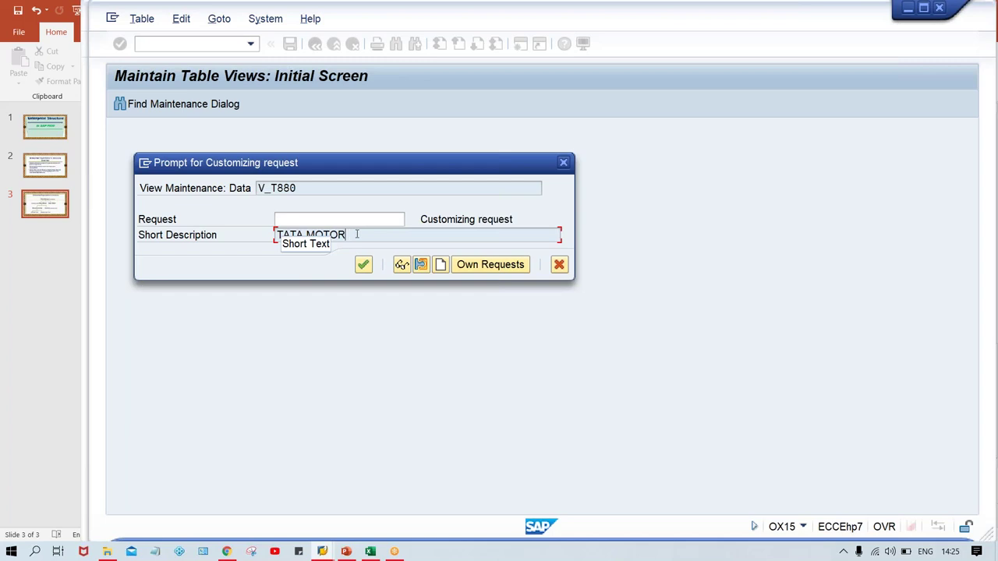
{"action": "left_click", "coordinate": [372, 219]}
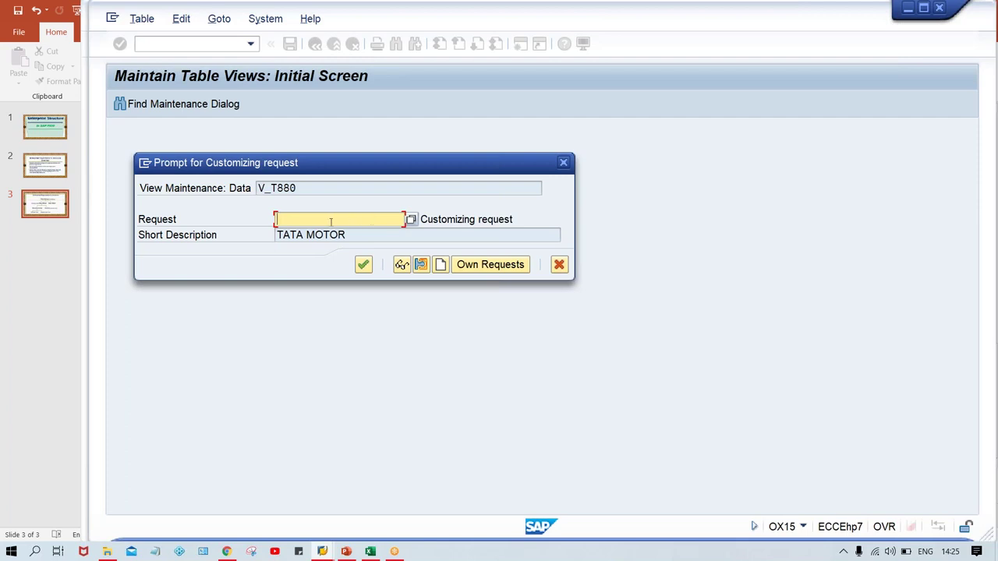
{"action": "left_click", "coordinate": [368, 234]}
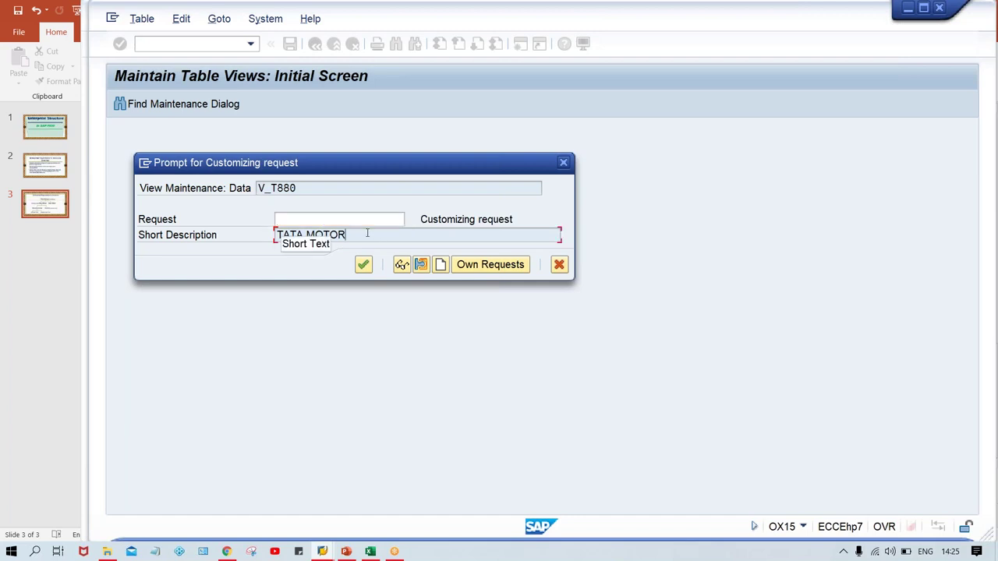
- Create a new customizing request with the short description TATA MOTOR and assign it to the company entry
{"action": "left_click", "coordinate": [439, 265]}
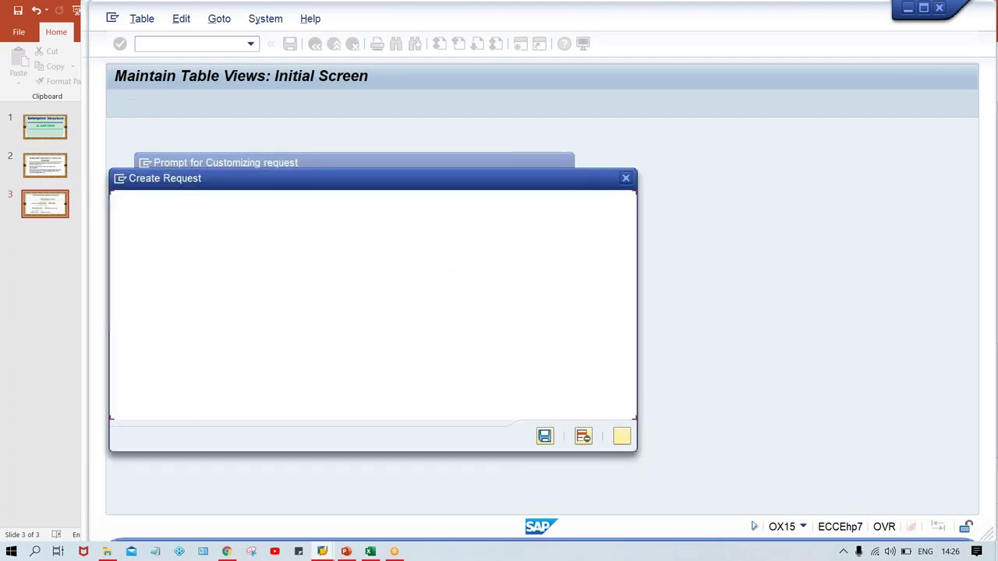
{"action": "type", "text": "T"}
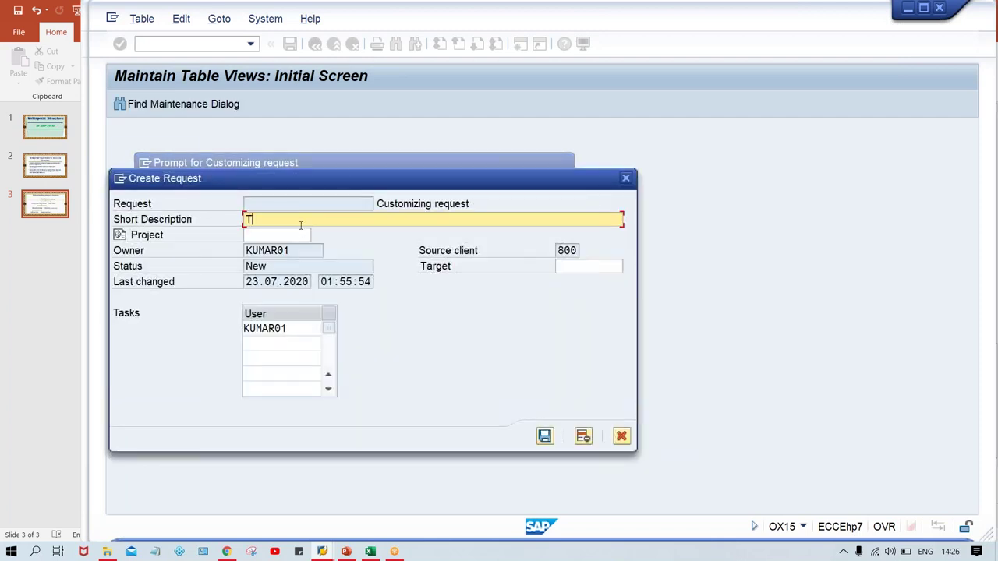
{"action": "type", "text": "ATA MOTOR"}
{"action": "left_click", "coordinate": [544, 437]}
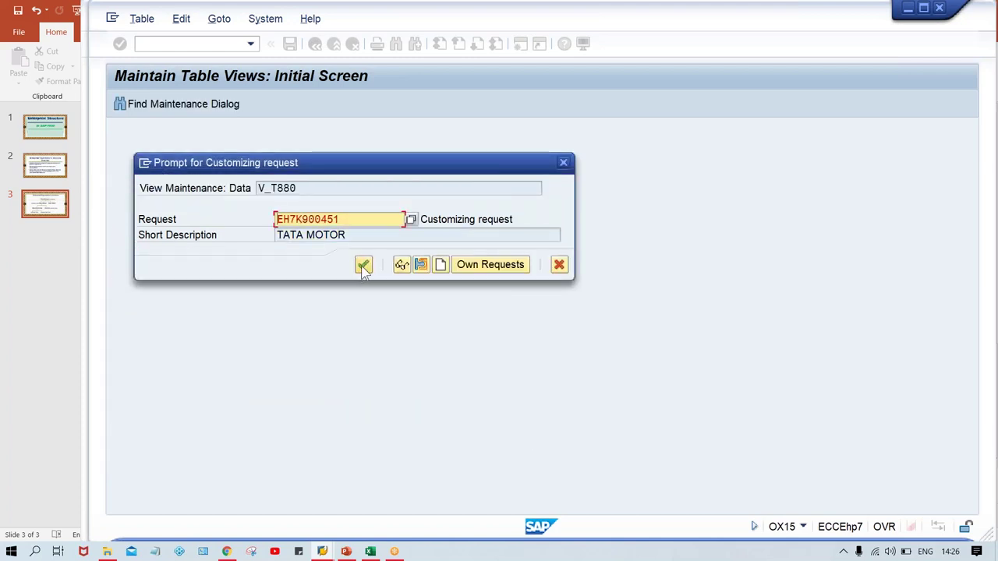
{"action": "left_click", "coordinate": [363, 265]}
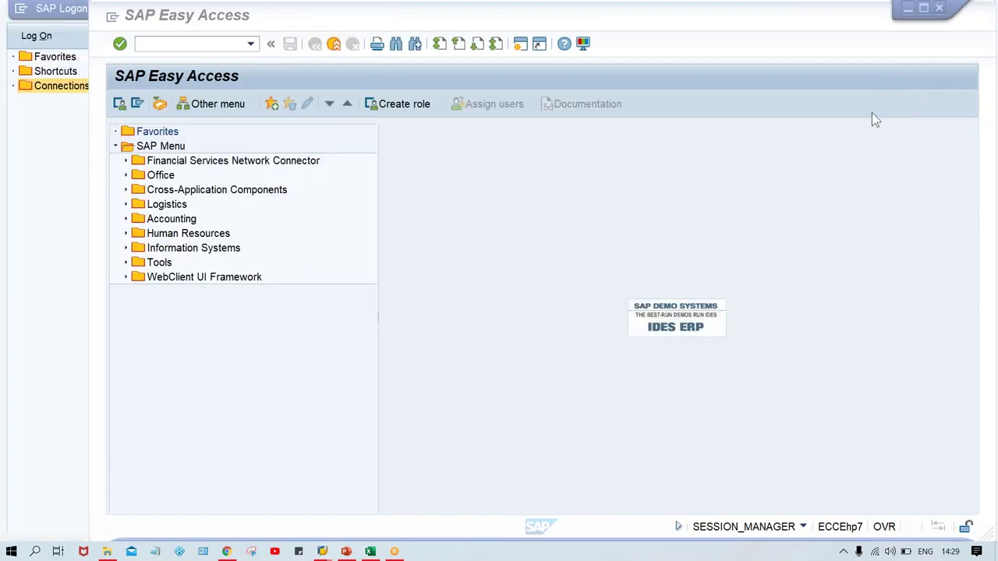
- Switch to PowerPoint to review the Enterprise/Organization's structure slide, focusing on the company and company code levels
{"action": "left_click", "coordinate": [571, 198]}
{"action": "left_click", "coordinate": [571, 205]}
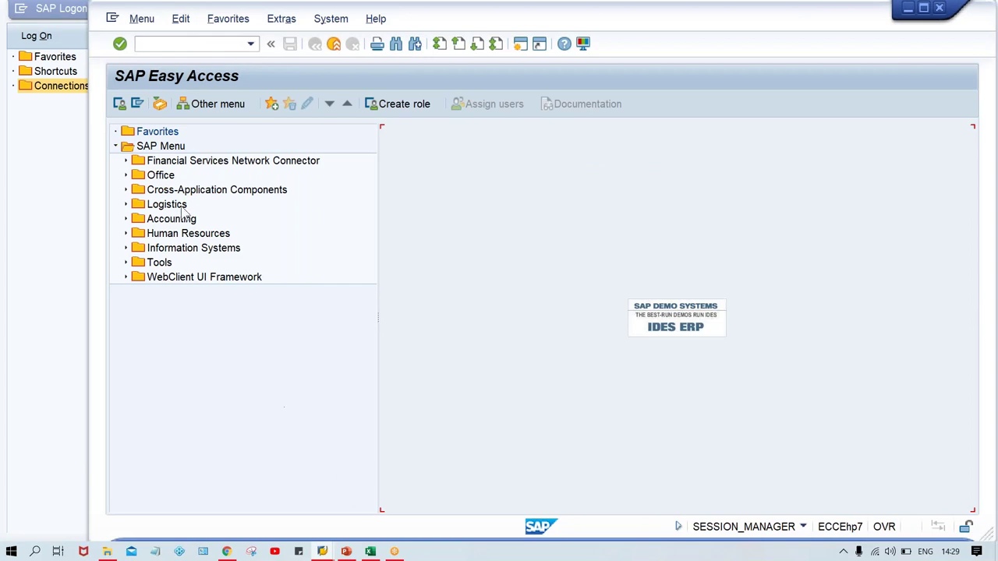
{"action": "left_click", "coordinate": [346, 551]}
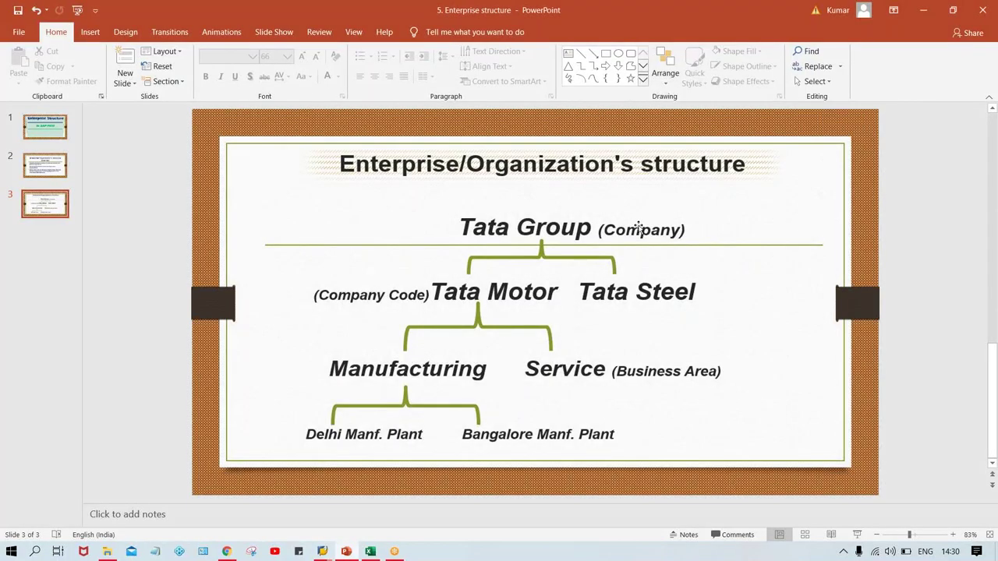
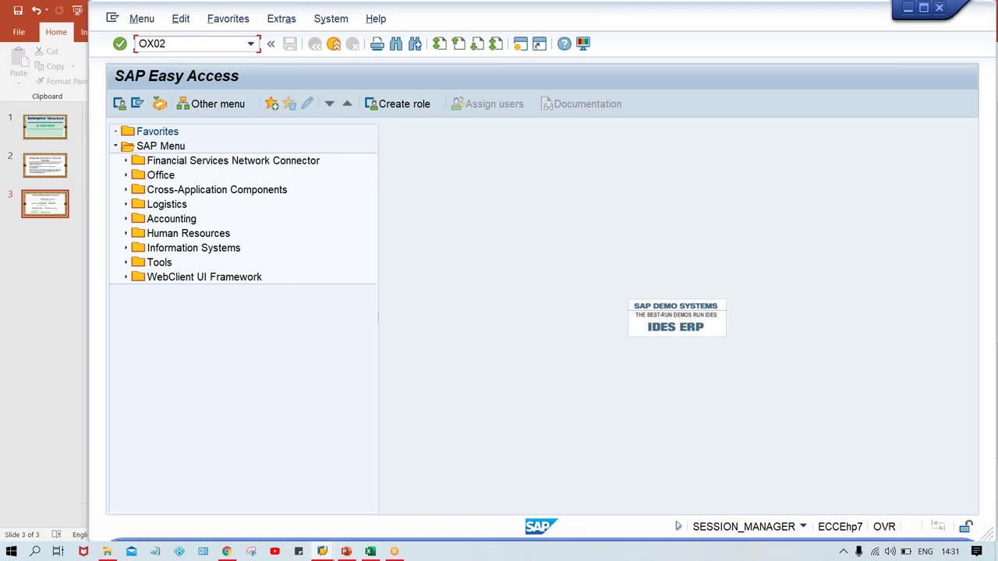
- Run transaction OX02 and start a new entry with company code TM00 and company name TATA MOTOR
{"action": "key", "text": "Return"}
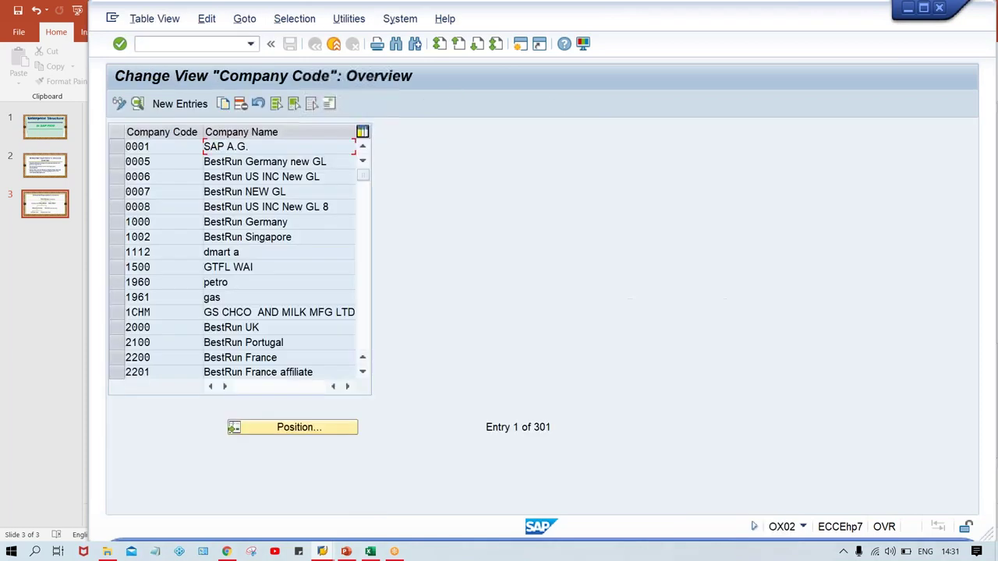
{"action": "left_click", "coordinate": [175, 106]}
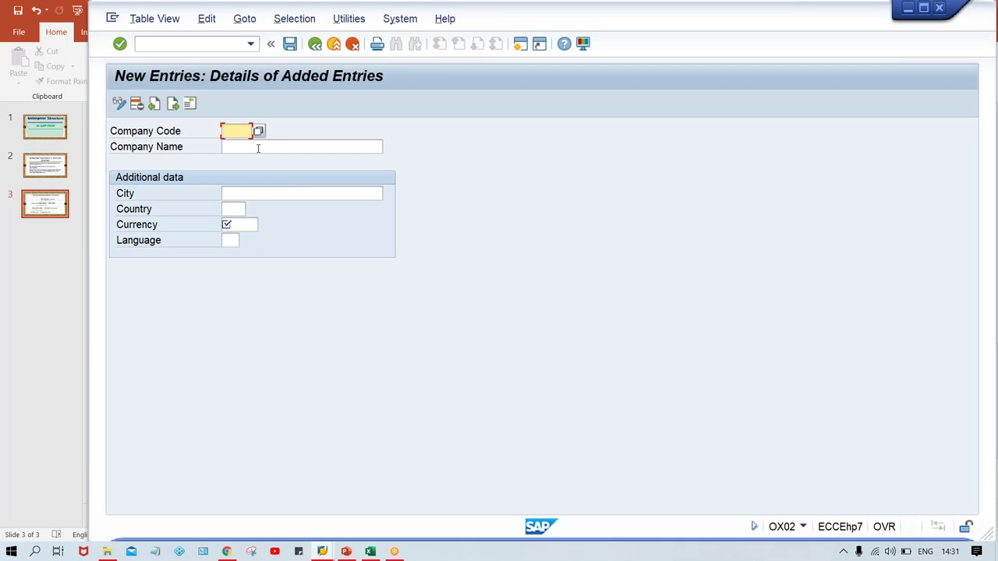
{"action": "type", "text": "TM00"}
{"action": "left_click", "coordinate": [225, 147]}
{"action": "type", "text": "TAT"}
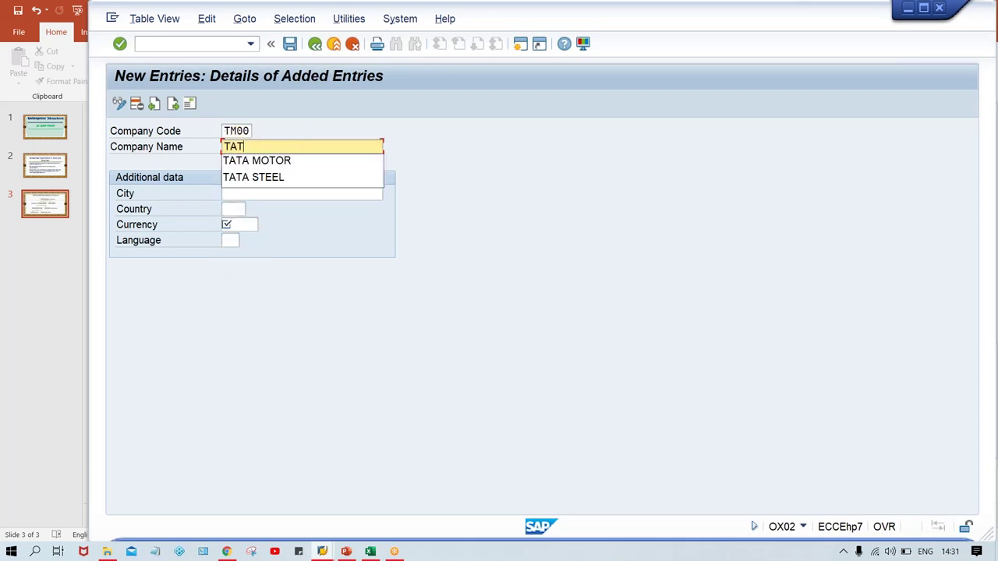
{"action": "key", "text": "Down"}
{"action": "key", "text": "Return"}
- Set the city to NEW DELHI and the country to IN for company code TM00
{"action": "left_click", "coordinate": [224, 193]}
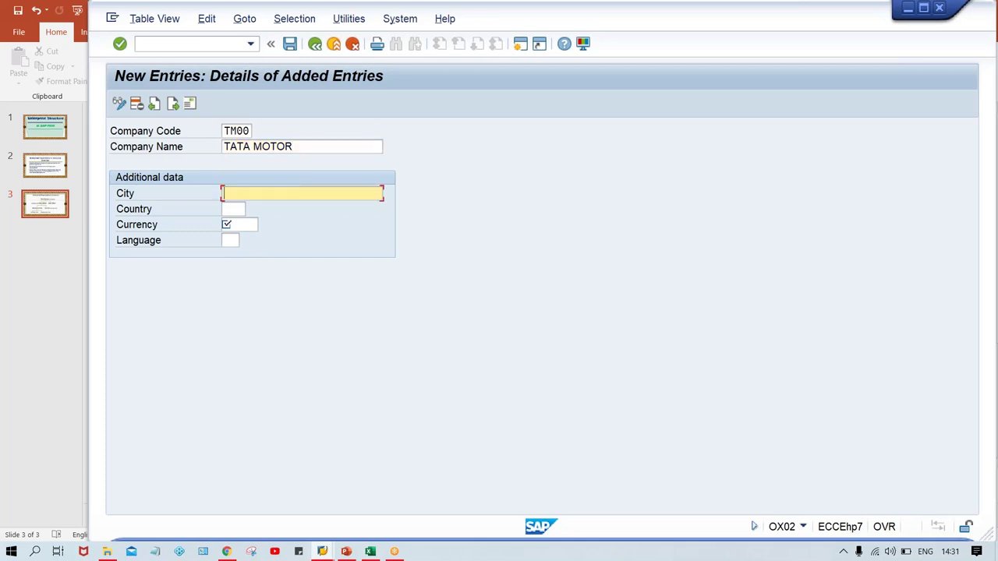
{"action": "type", "text": "N"}
{"action": "key", "text": "Down"}
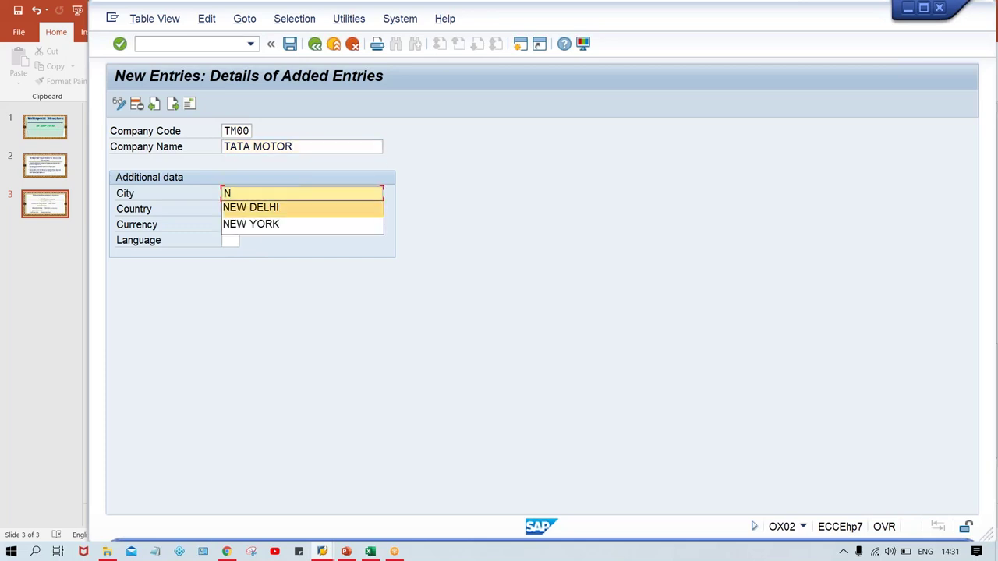
{"action": "key", "text": "Return"}
{"action": "left_click", "coordinate": [228, 209]}
{"action": "type", "text": "IN"}
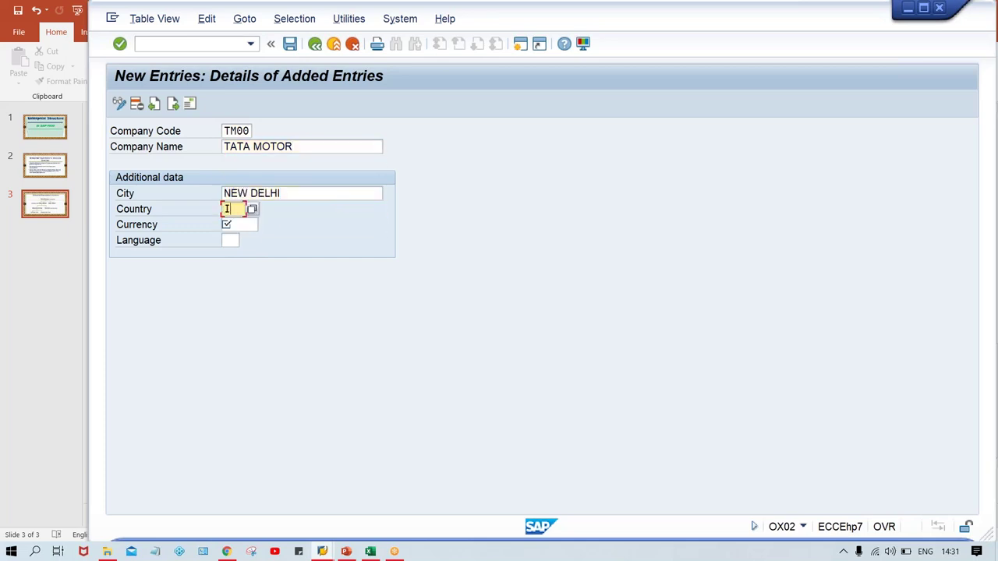
- Set the currency to INR and the language to EN, and confirm the entry to bring up its address form
{"action": "left_click", "coordinate": [226, 224]}
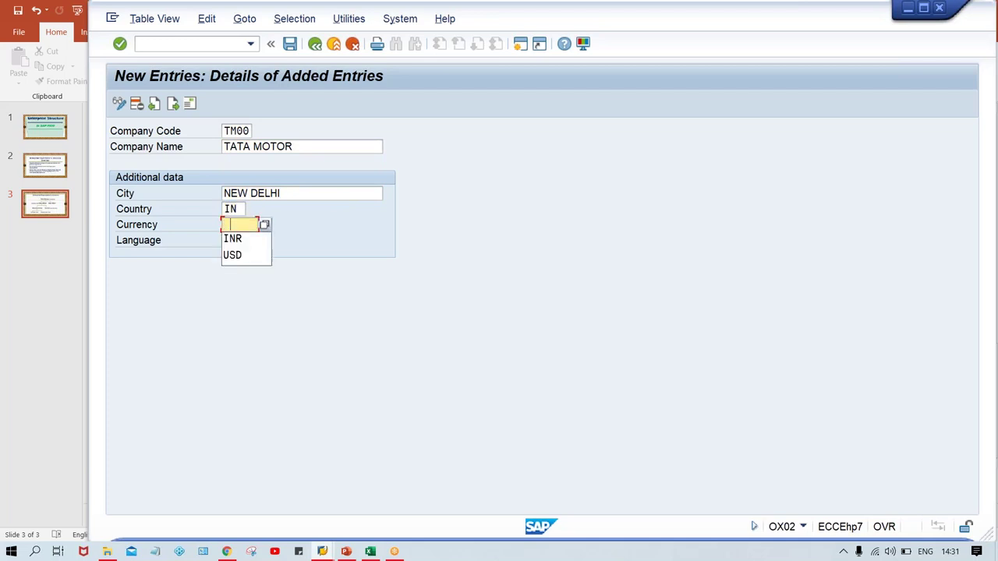
{"action": "key", "text": "Down"}
{"action": "key", "text": "Return"}
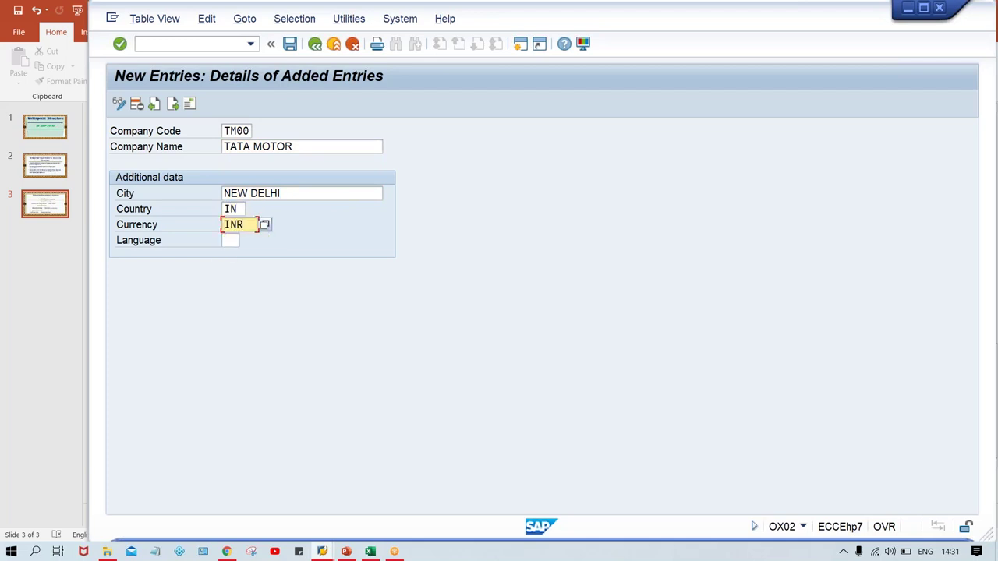
{"action": "left_click", "coordinate": [230, 240]}
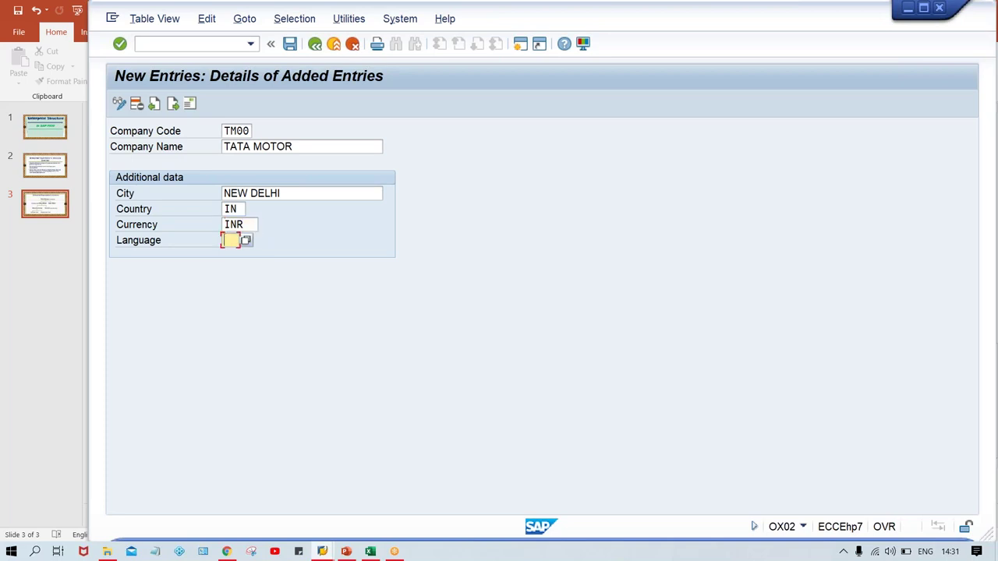
{"action": "key", "text": "Down"}
{"action": "key", "text": "Return"}
{"action": "key", "text": "Return"}
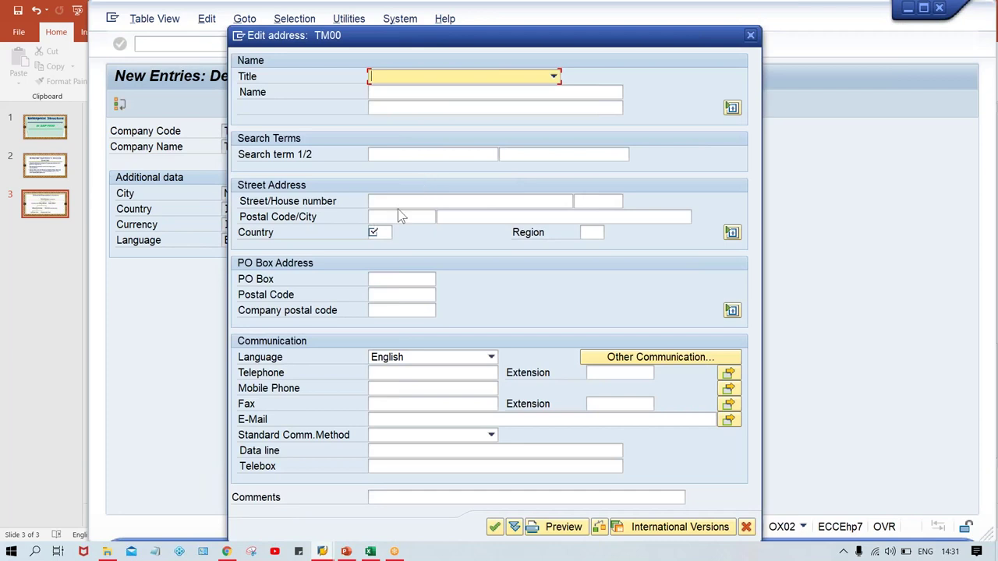
- Enter TATA MOTOR as the name in the address of company code TM00
{"action": "left_click", "coordinate": [405, 92]}
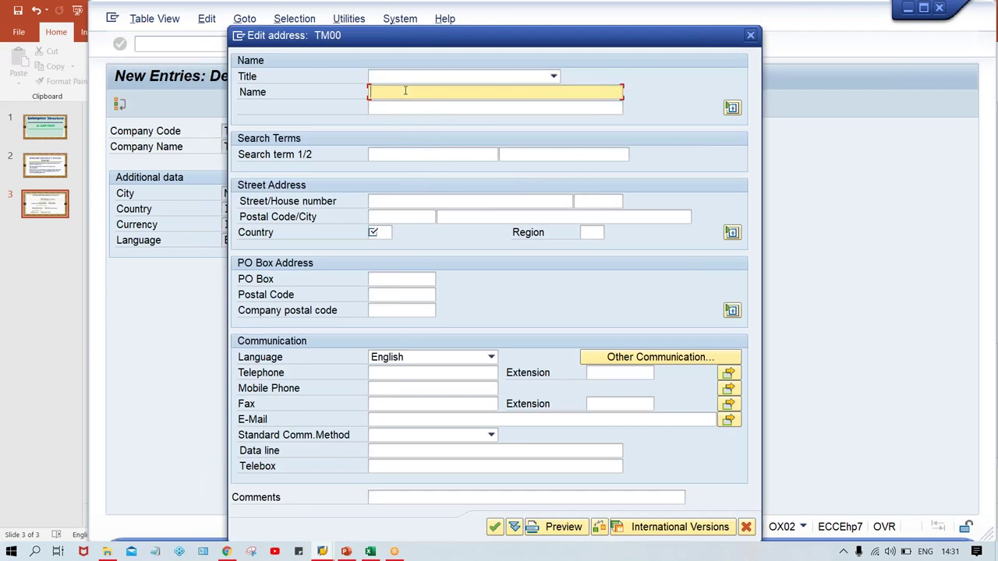
{"action": "type", "text": "TA"}
{"action": "key", "text": "Down"}
{"action": "key", "text": "Return"}
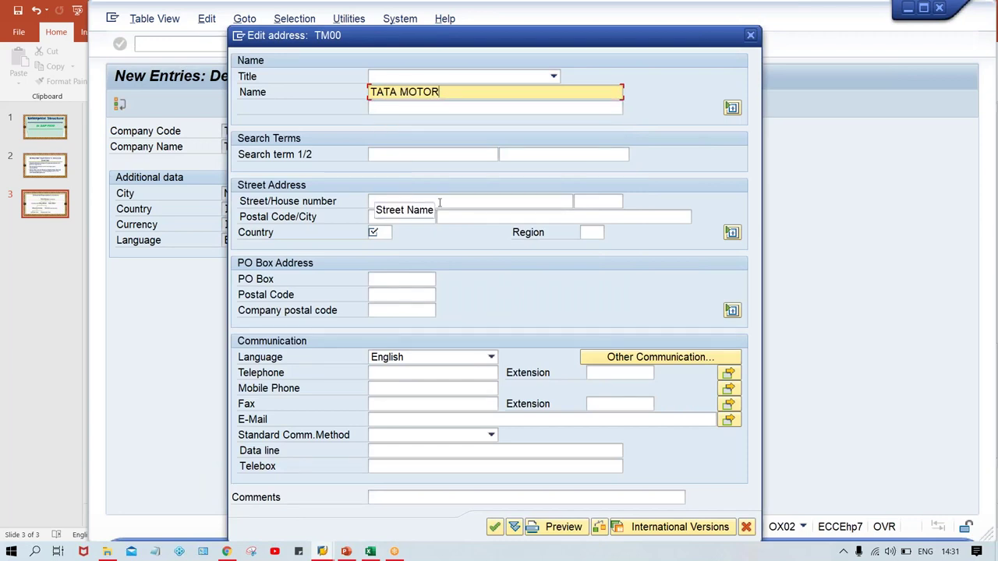
{"action": "left_click", "coordinate": [378, 234]}
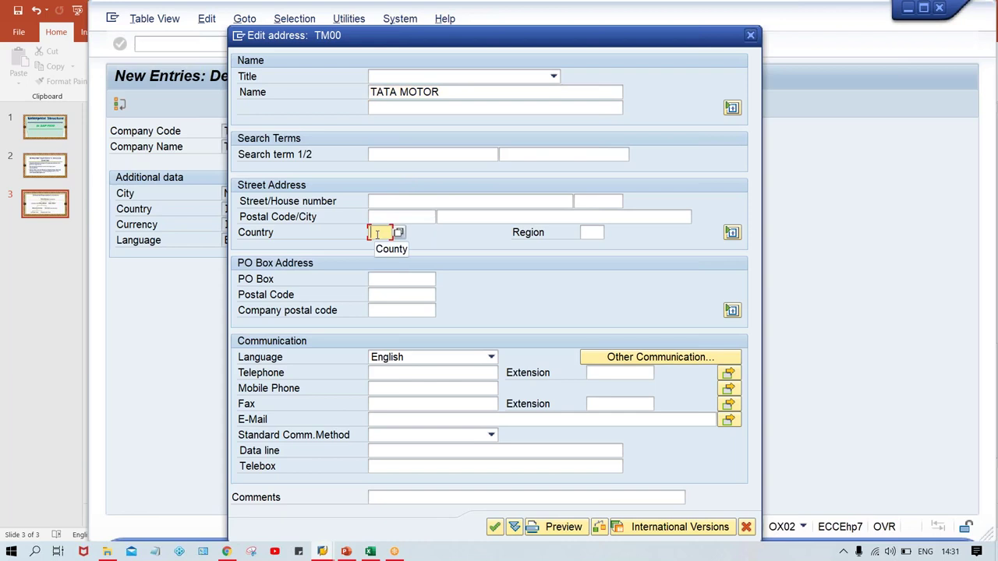
{"action": "type", "text": "IN"}
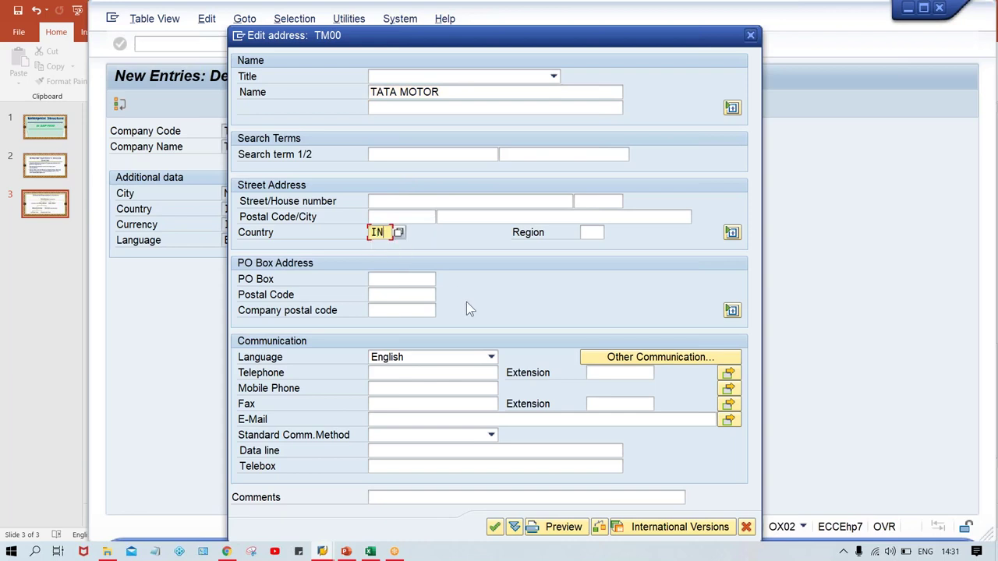
{"action": "key", "text": "BackSpace"}
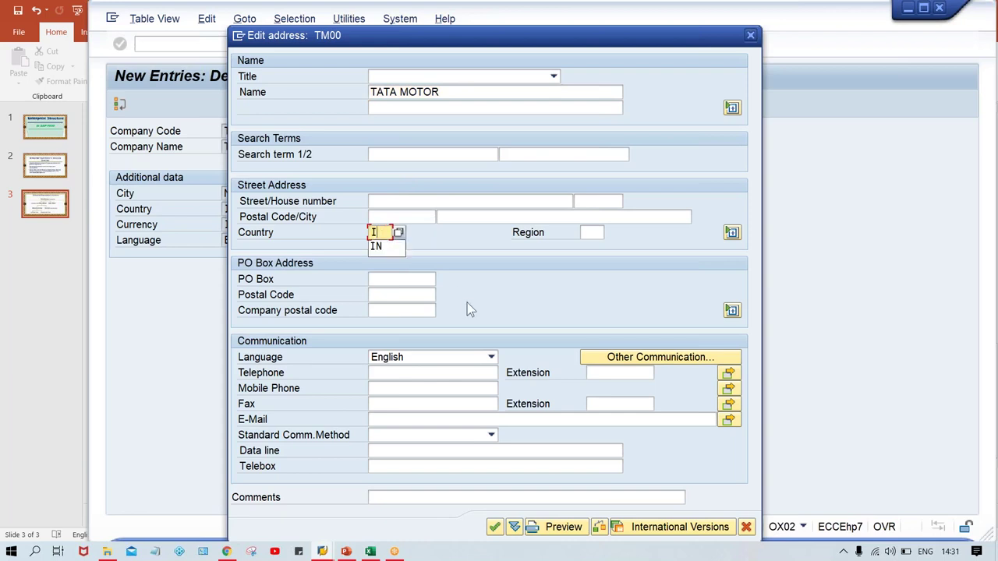
{"action": "key", "text": "BackSpace"}
{"action": "left_click", "coordinate": [440, 217]}
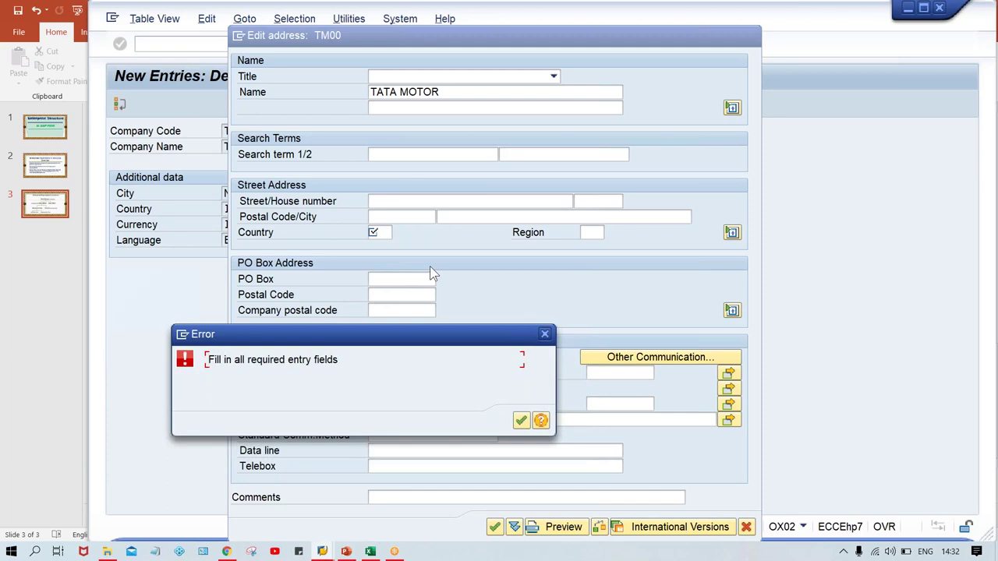
{"action": "key", "text": "Return"}
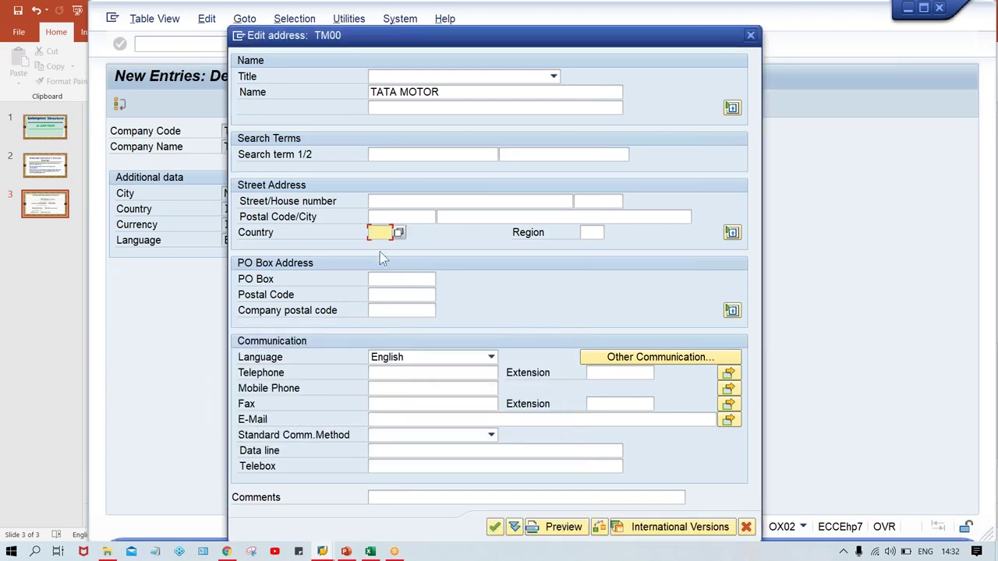
- Set the address country to IN and save company code TM00 under the proposed TATA MOTOR customizing request
{"action": "type", "text": "IN"}
{"action": "key", "text": "Return"}
{"action": "key", "text": "ctrl+s"}
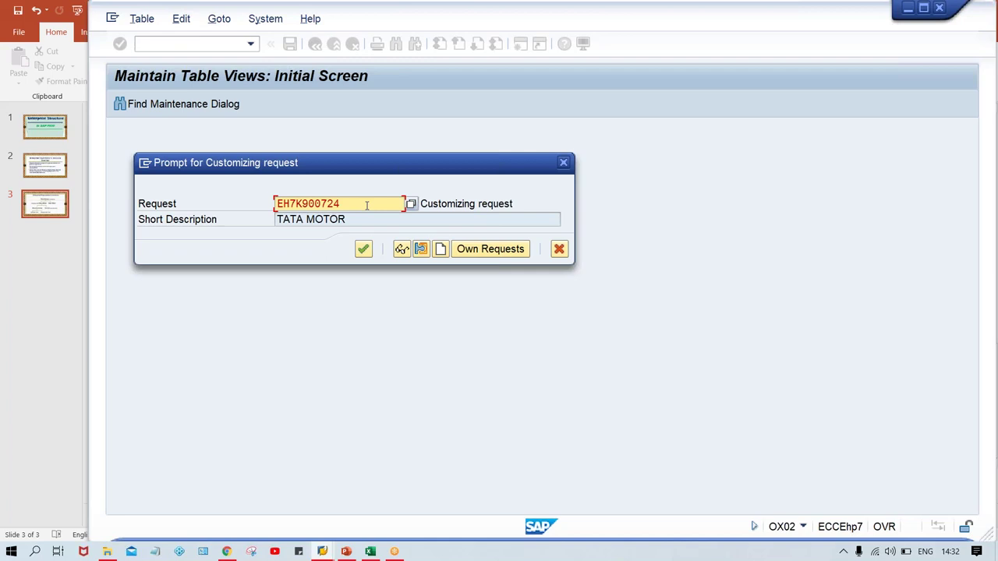
{"action": "key", "text": "Return"}
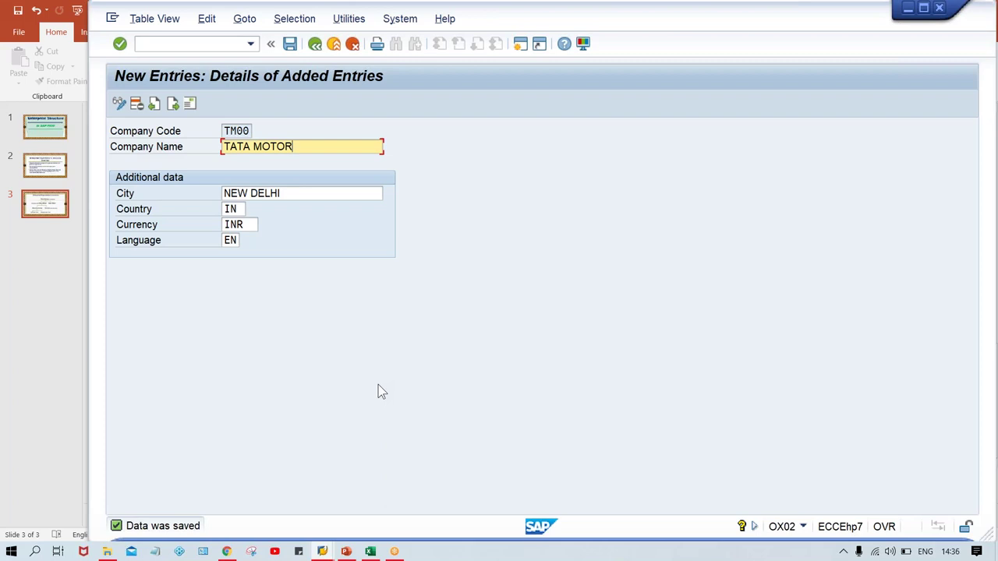
- Run transaction OX16 and position the company code assignment list at TM00
{"action": "left_click", "coordinate": [158, 42]}
{"action": "type", "text": "/N"}
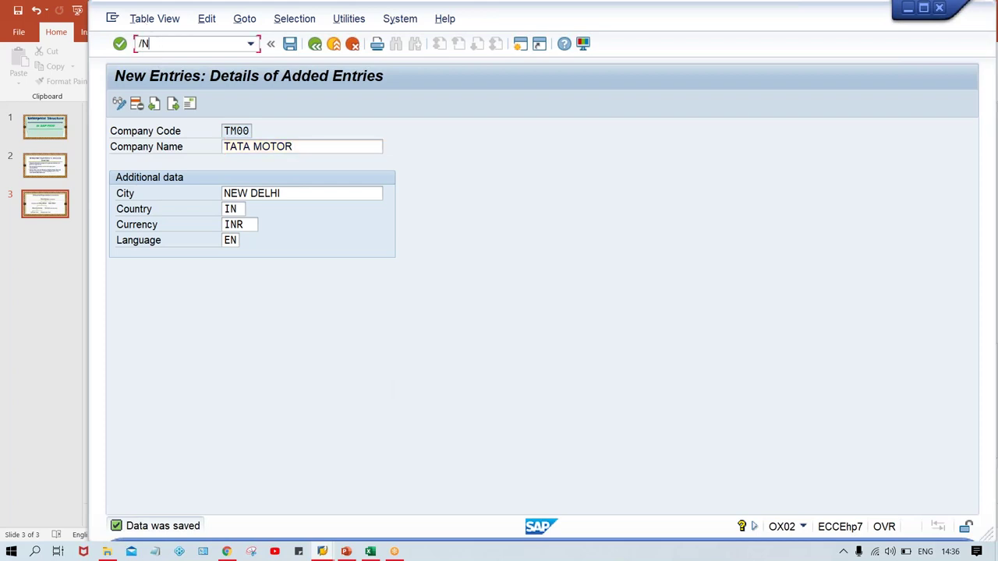
{"action": "type", "text": "OX16"}
{"action": "key", "text": "Return"}
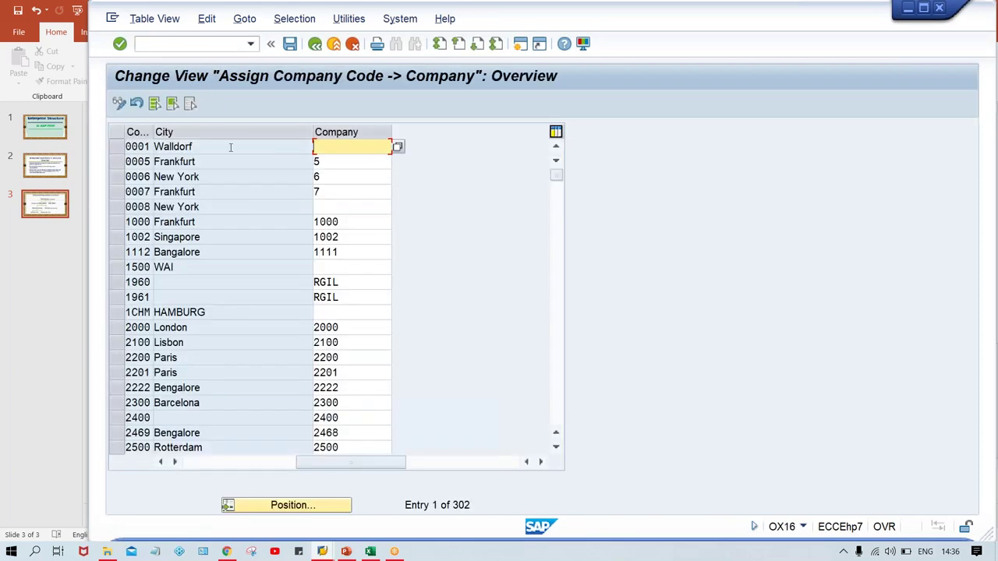
{"action": "left_click", "coordinate": [295, 514]}
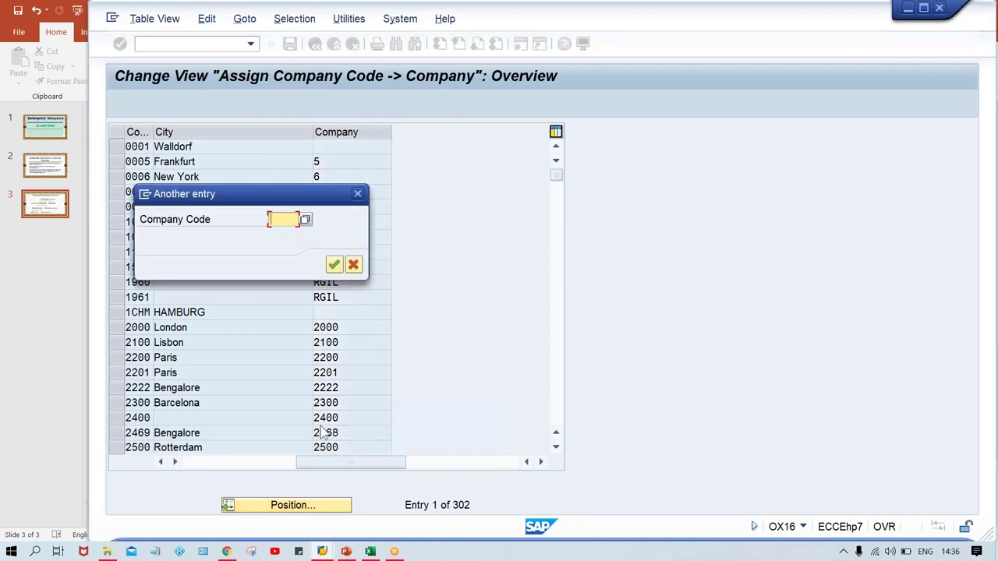
{"action": "type", "text": "TM00"}
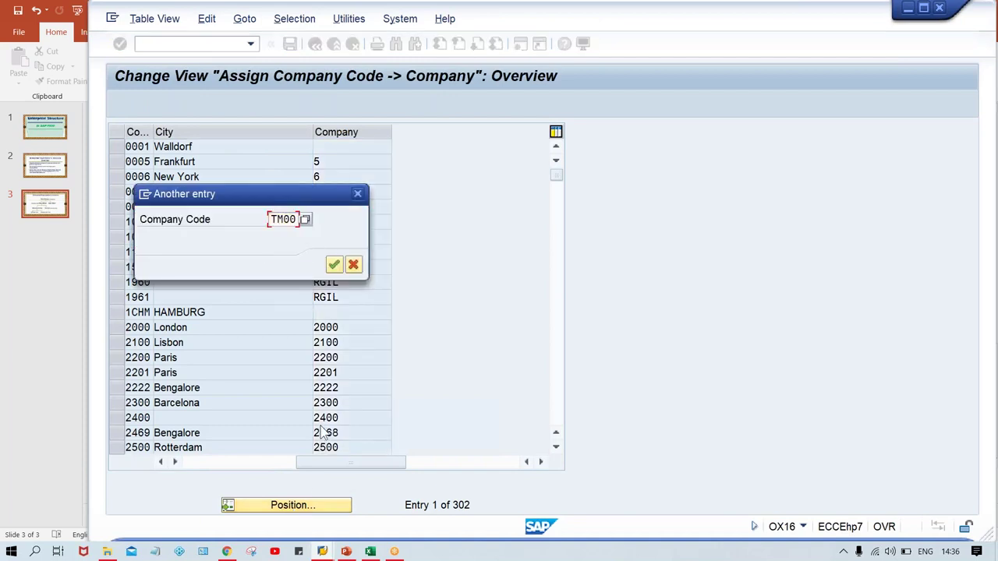
{"action": "key", "text": "Return"}
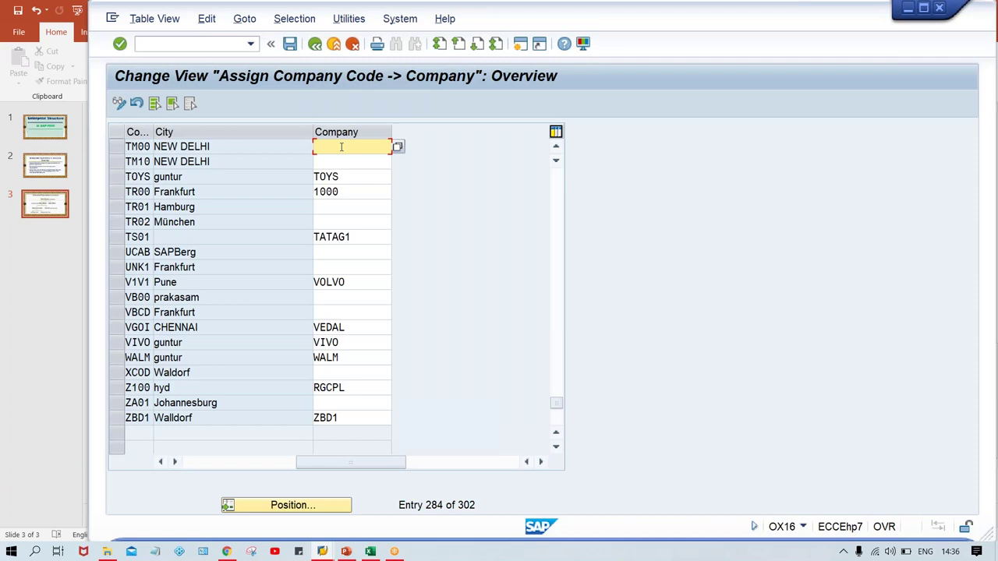
{"action": "type", "text": "T"}
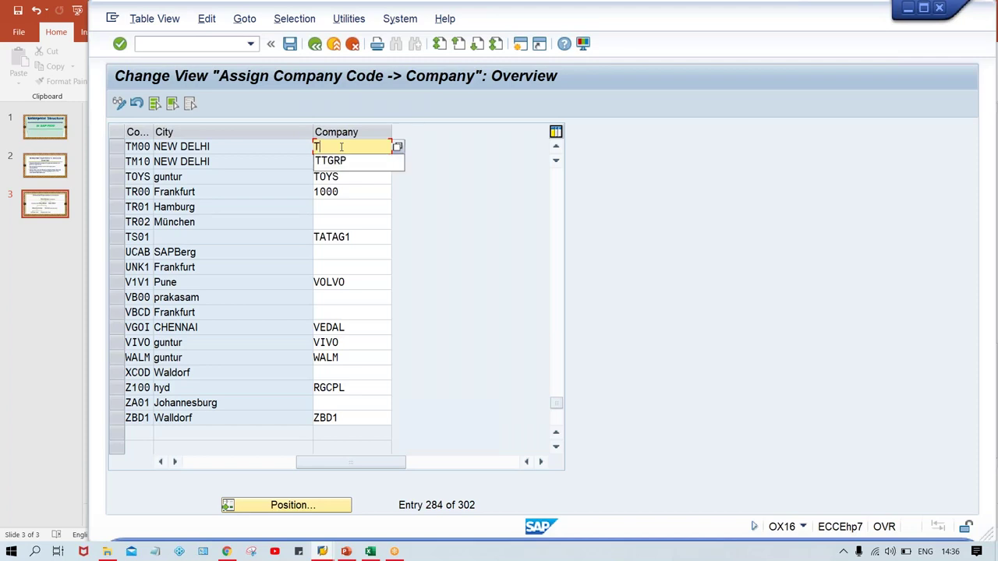
{"action": "type", "text": "TGRP"}
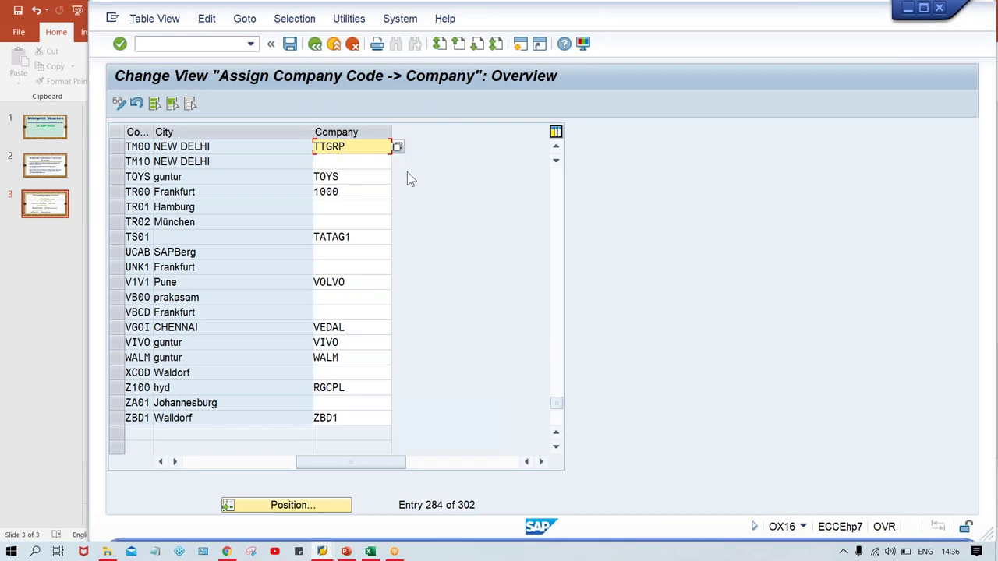
{"action": "key", "text": "BackSpace"}
{"action": "key", "text": "BackSpace"}
{"action": "key", "text": "BackSpace"}
{"action": "key", "text": "BackSpace"}
{"action": "key", "text": "BackSpace"}
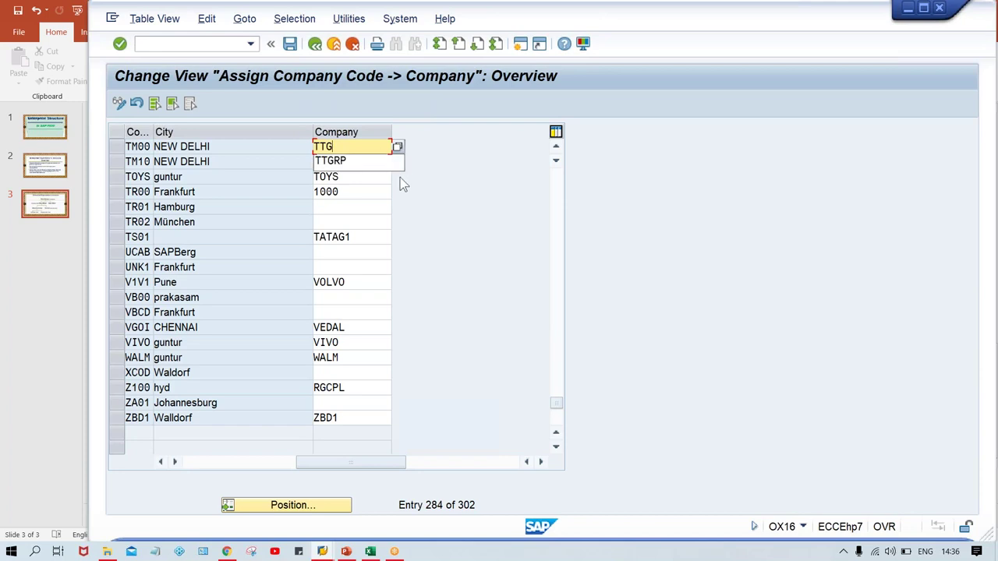
{"action": "left_click", "coordinate": [451, 160]}
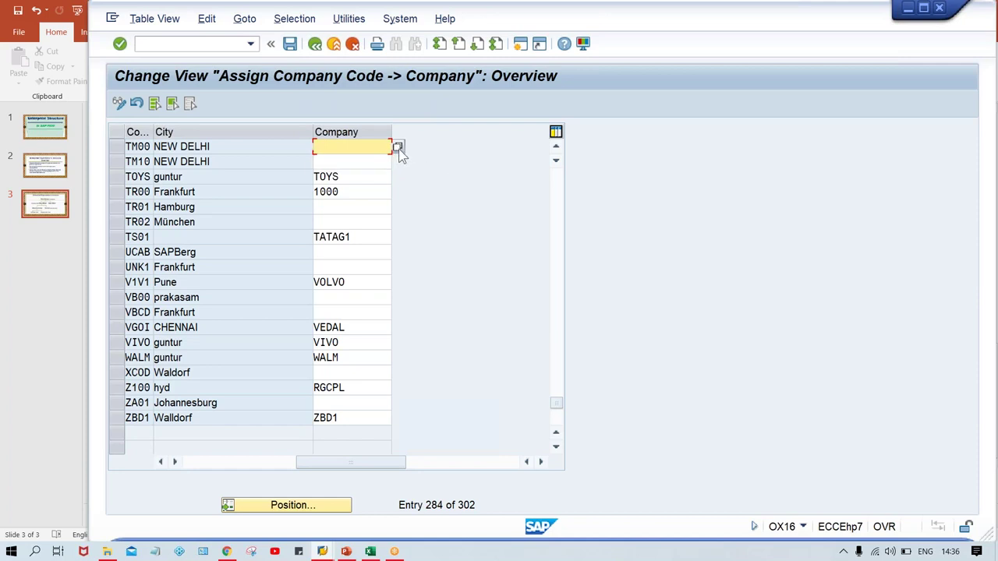
- Open the list of possible companies for TM00 and examine its search restriction fields
{"action": "left_click", "coordinate": [402, 156]}
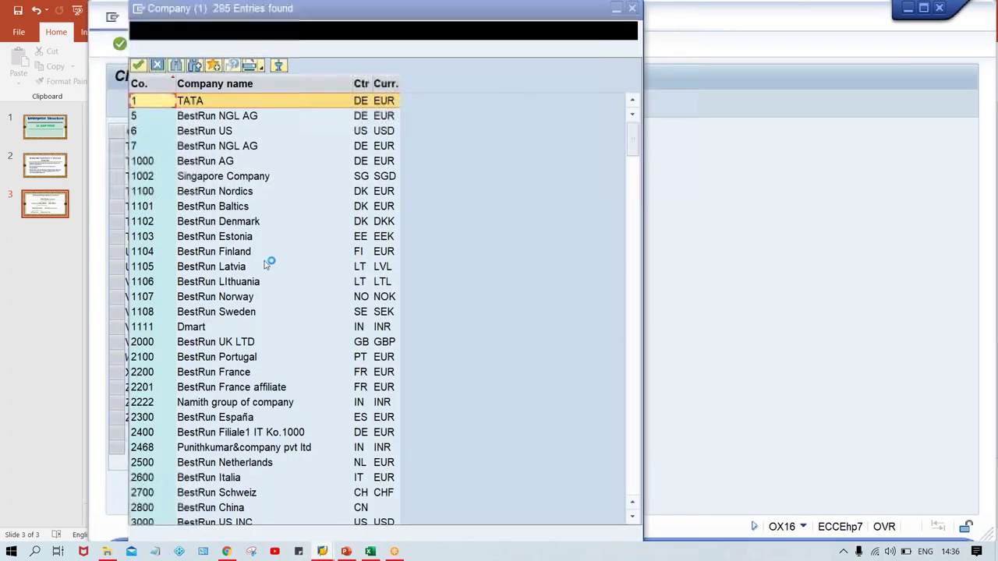
{"action": "left_click", "coordinate": [213, 255]}
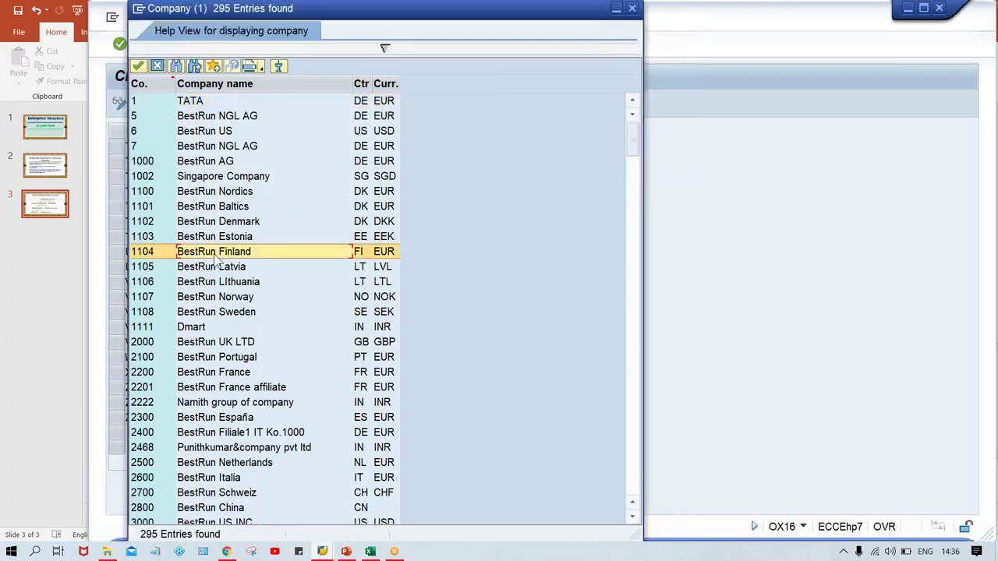
{"action": "left_click", "coordinate": [384, 50]}
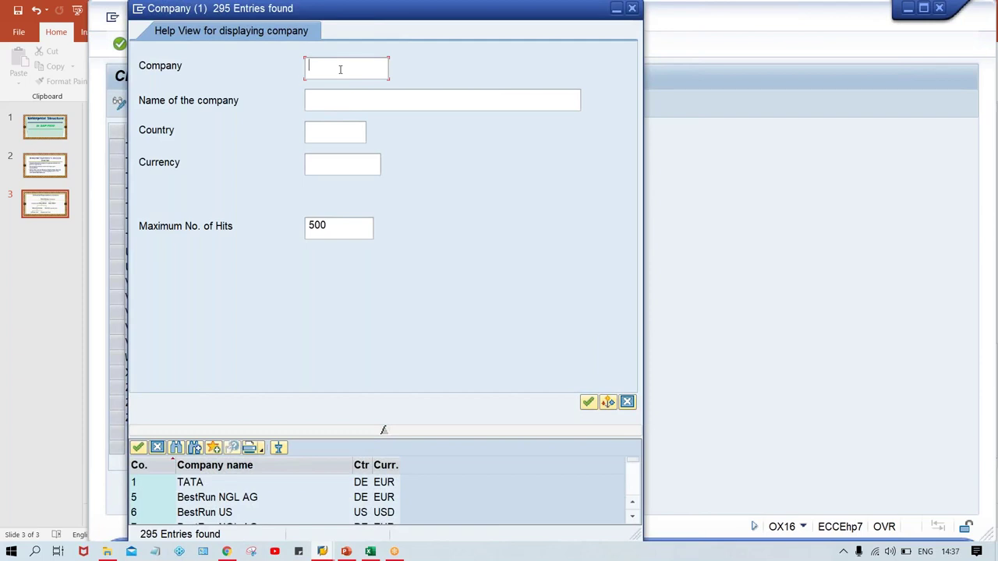
{"action": "left_click_drag", "start_coordinate": [384, 431], "coordinate": [384, 47]}
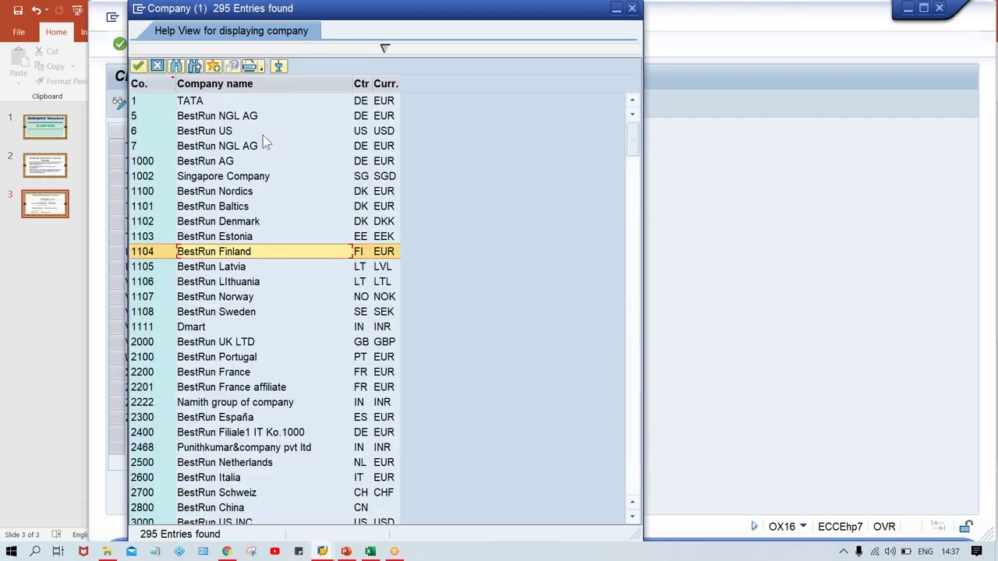
- Search the company list for TATA GROUP and step through the matches to the TTGRP entry
{"action": "left_click", "coordinate": [176, 67]}
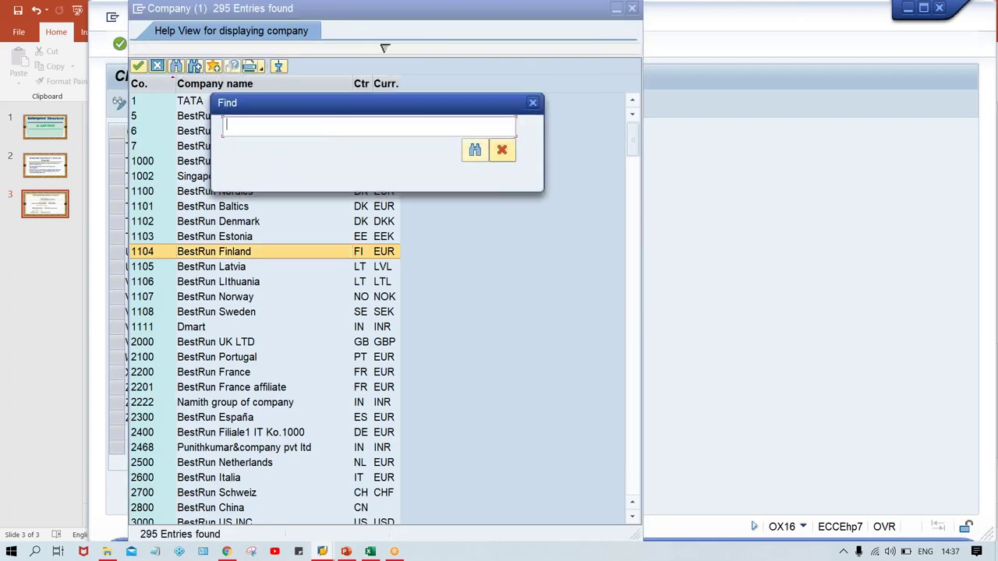
{"action": "type", "text": "TATA GROUP"}
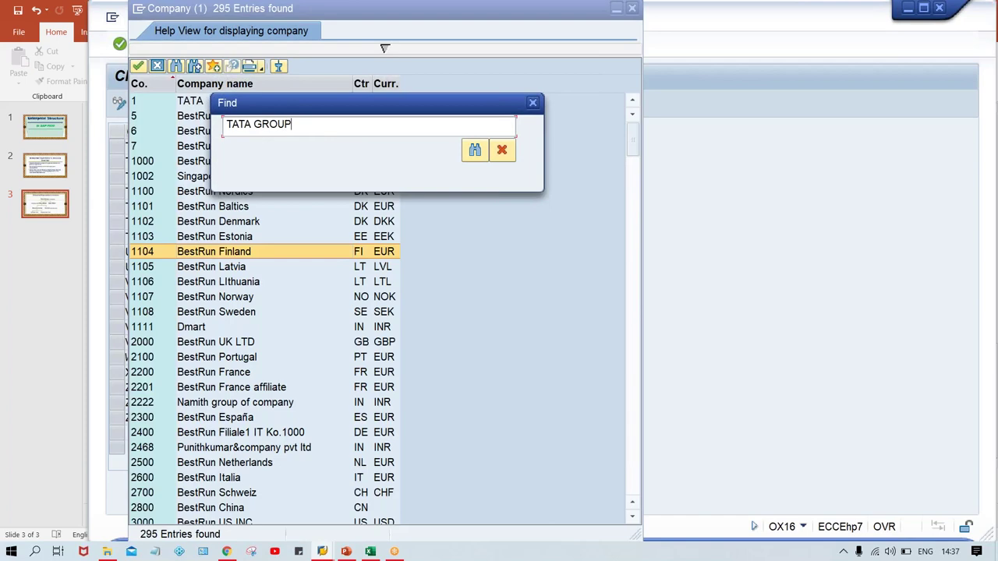
{"action": "key", "text": "Return"}
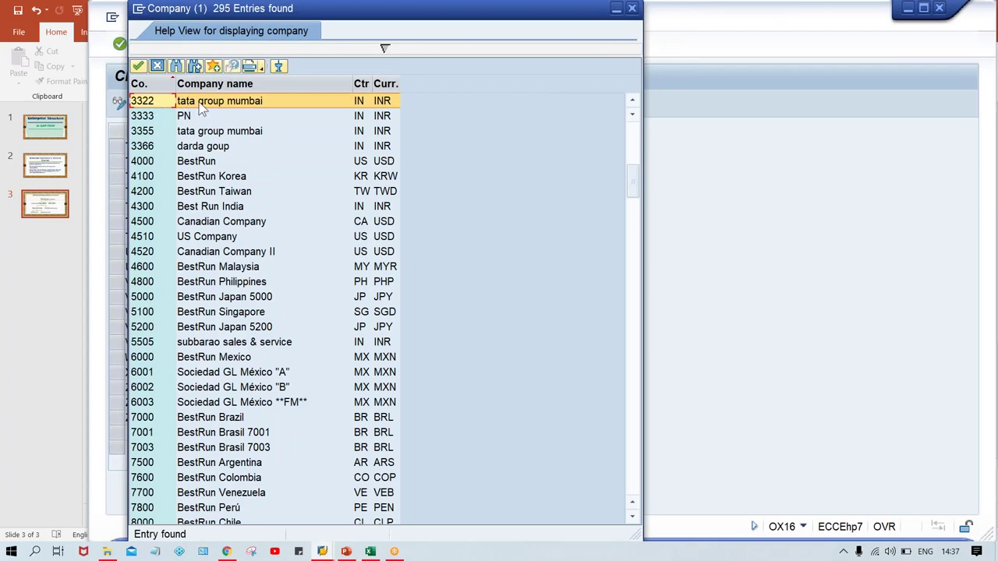
{"action": "left_click", "coordinate": [195, 68]}
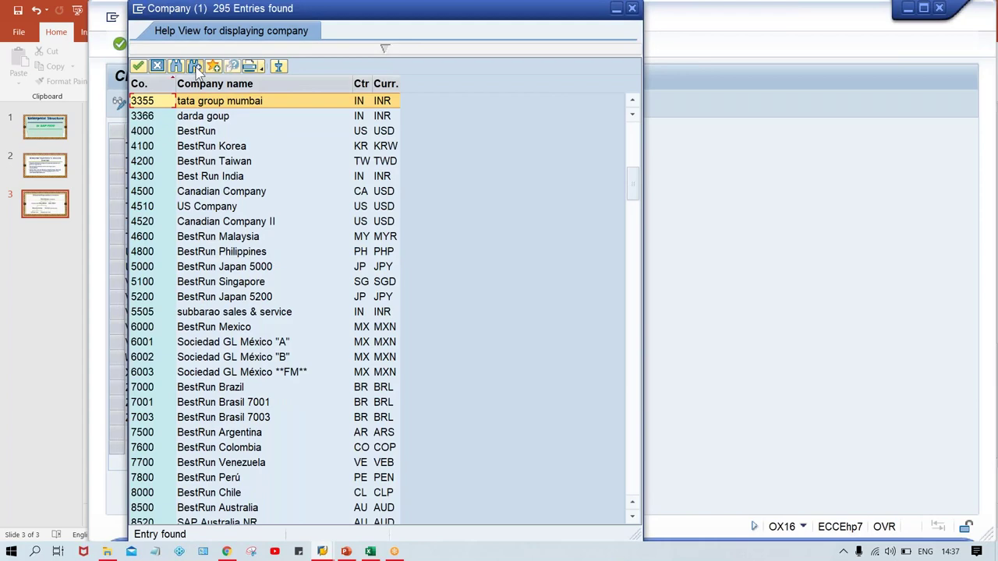
{"action": "left_click", "coordinate": [196, 68]}
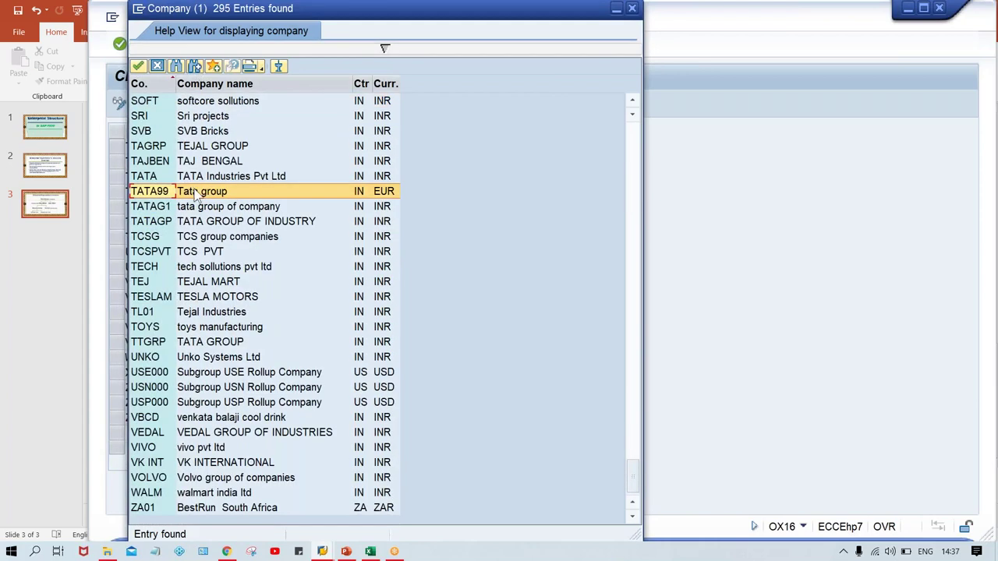
{"action": "left_click", "coordinate": [196, 68]}
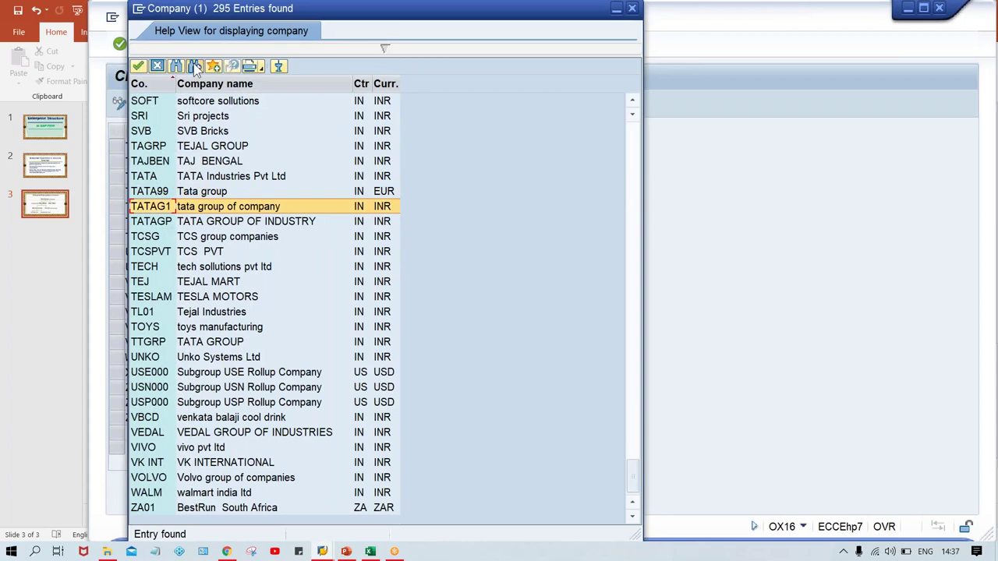
{"action": "left_click", "coordinate": [196, 68]}
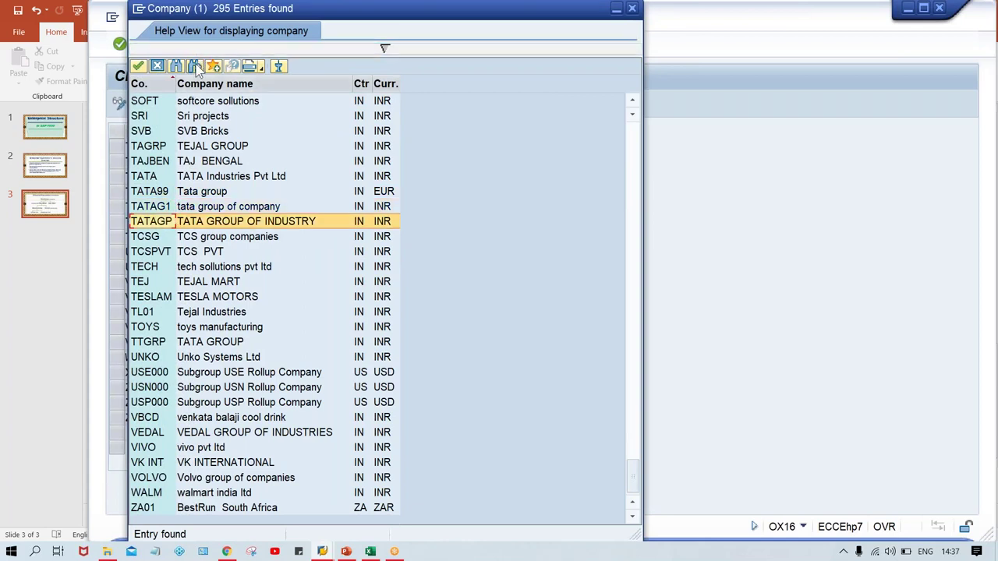
{"action": "left_click", "coordinate": [195, 67]}
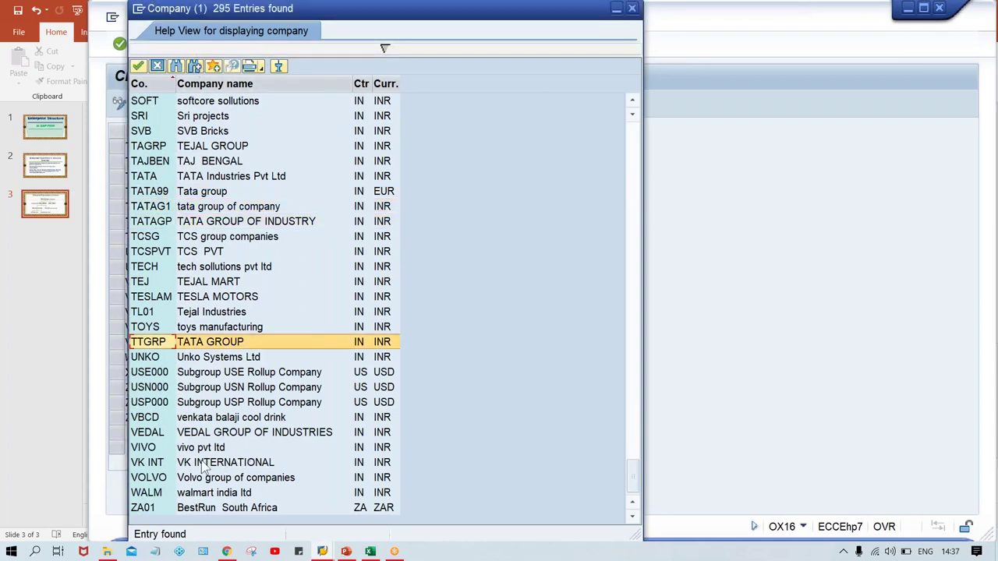
- Assign company TTGRP to company code TM00 and save the assignment under the proposed TATA MOTOR customizing request
{"action": "key", "text": "Right"}
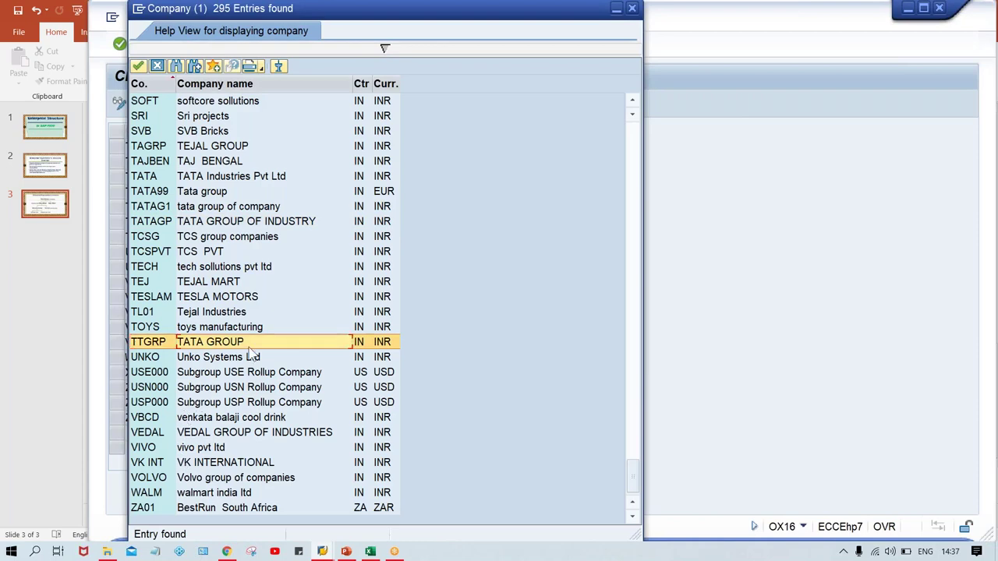
{"action": "key", "text": "Return"}
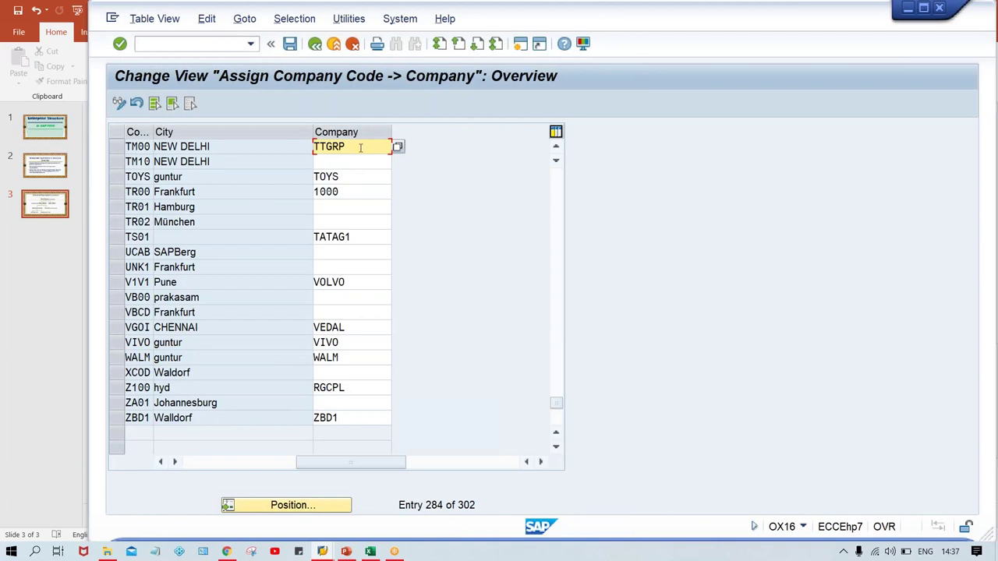
{"action": "key", "text": "ctrl+s"}
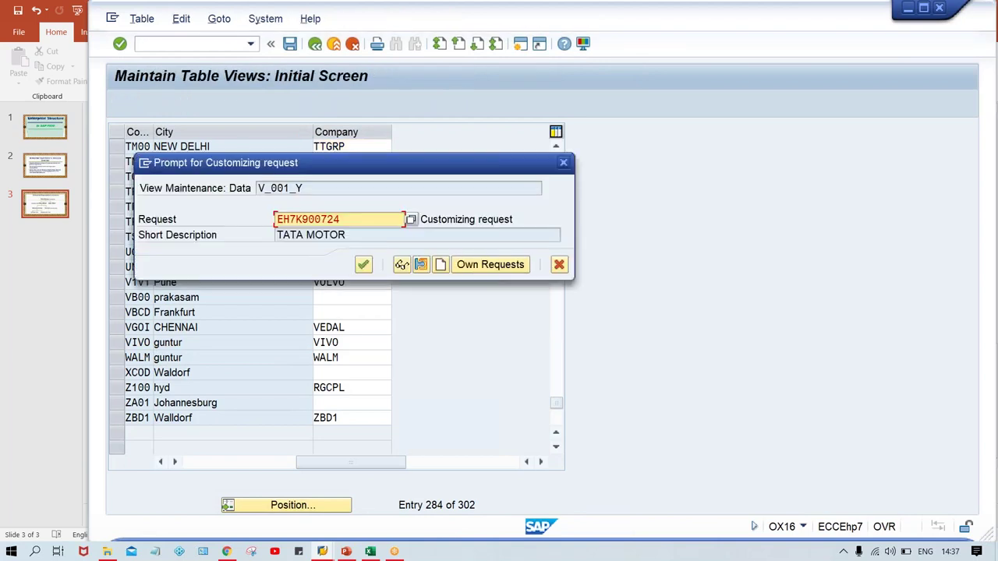
{"action": "key", "text": "Return"}
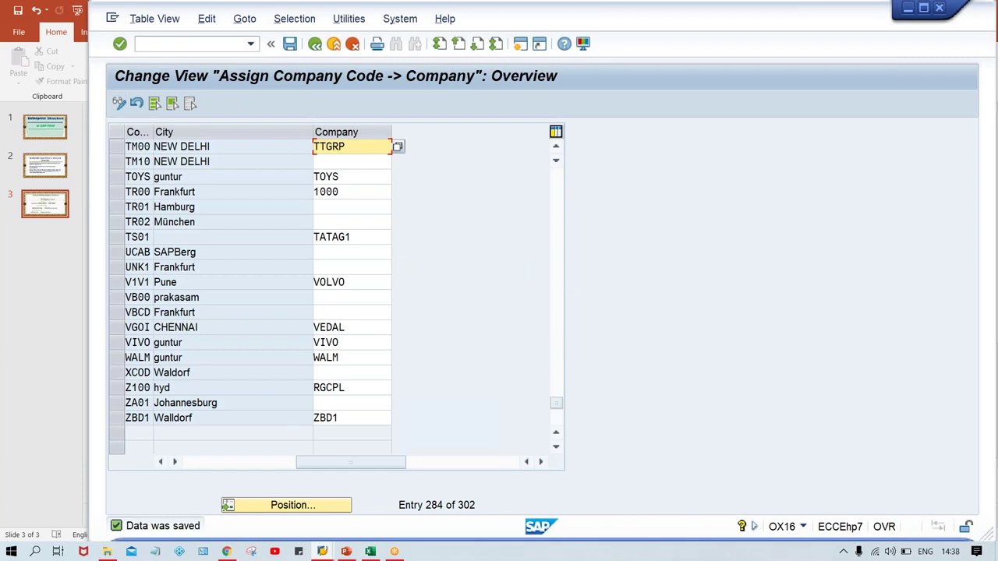
- Switch from the saved company code assignment straight to the business areas transaction with /NOX03
{"action": "left_click", "coordinate": [158, 43]}
{"action": "type", "text": "/"}
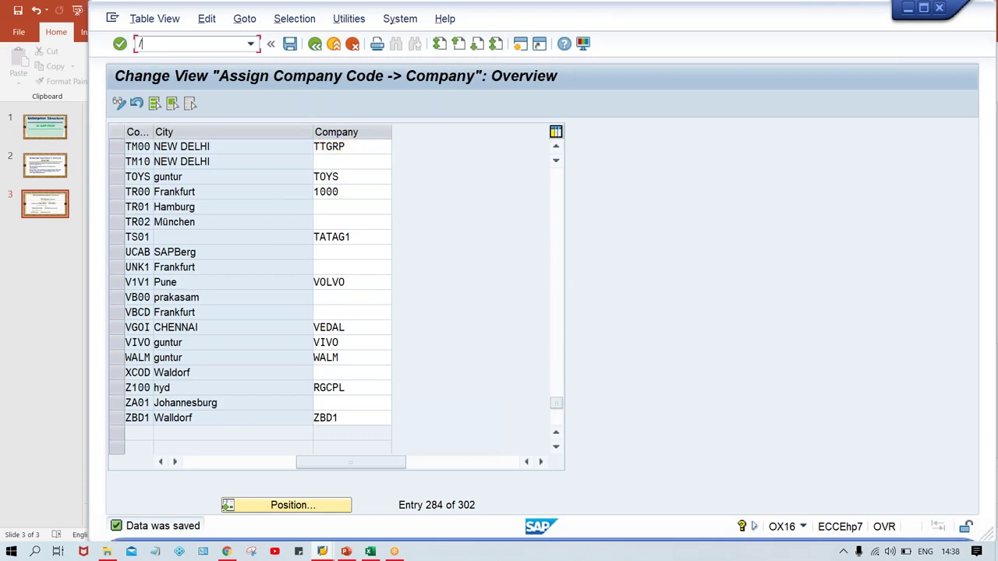
{"action": "key", "text": "BackSpace"}
{"action": "type", "text": "/NOX03"}
{"action": "key", "text": "Return"}
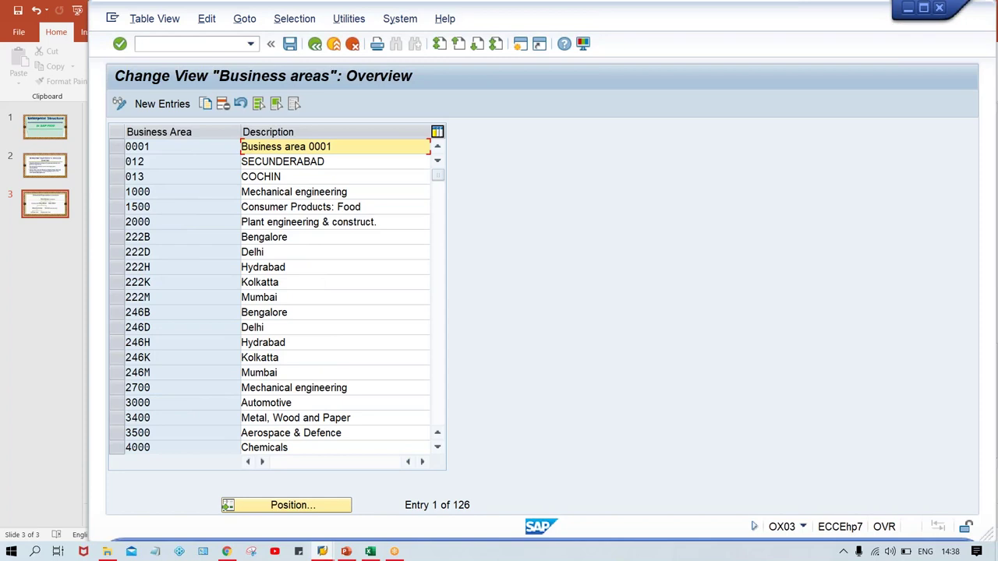
- Return from the business areas overview directly to the company code assignment with /NOX16
{"action": "left_click", "coordinate": [174, 44]}
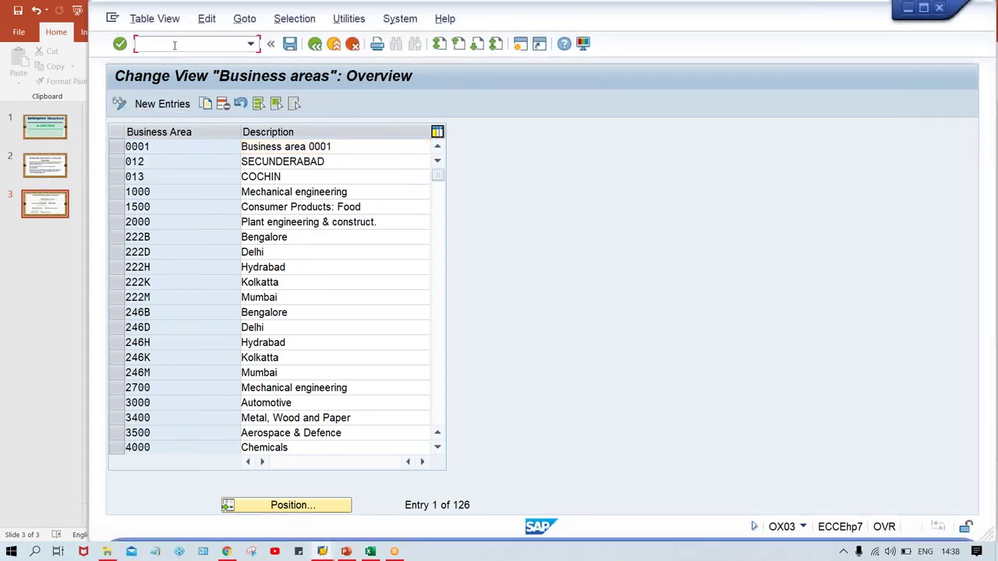
{"action": "type", "text": "/NX"}
{"action": "key", "text": "BackSpace"}
{"action": "type", "text": "OX16"}
{"action": "key", "text": "Return"}
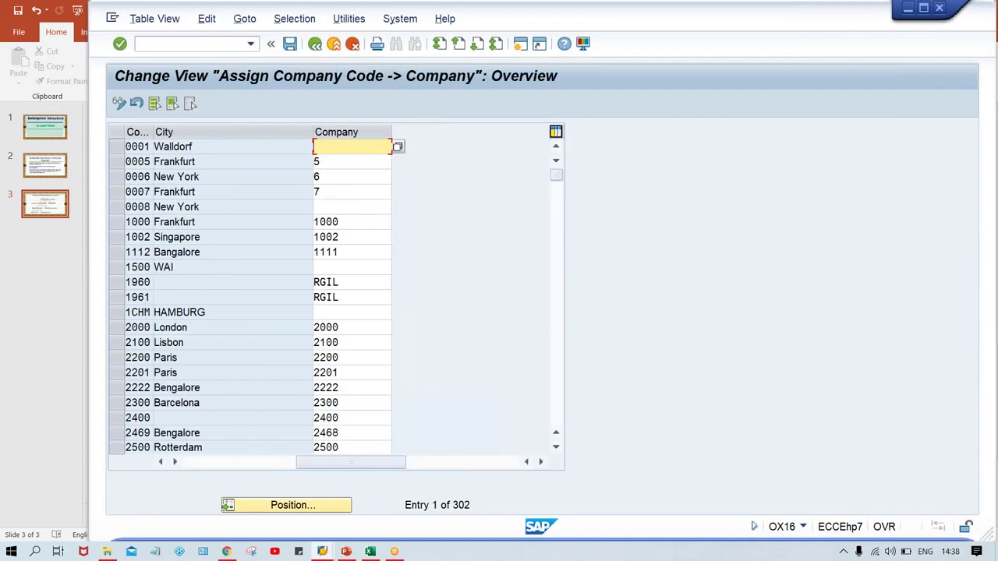
- Try to call transaction OX03 from the company code assignment view without the /N prefix
{"action": "left_click", "coordinate": [164, 44]}
{"action": "type", "text": "OX"}
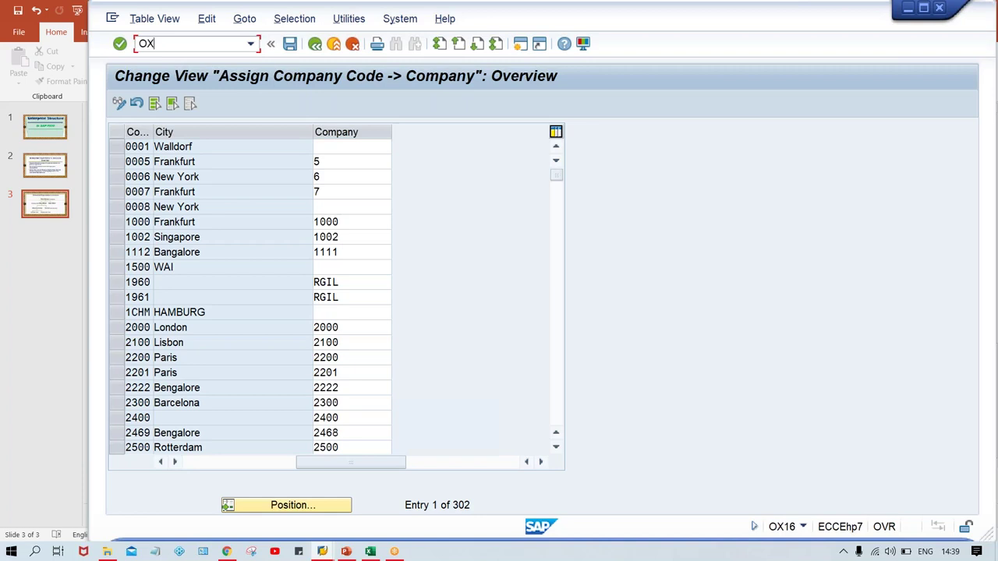
{"action": "type", "text": "03"}
{"action": "key", "text": "Return"}
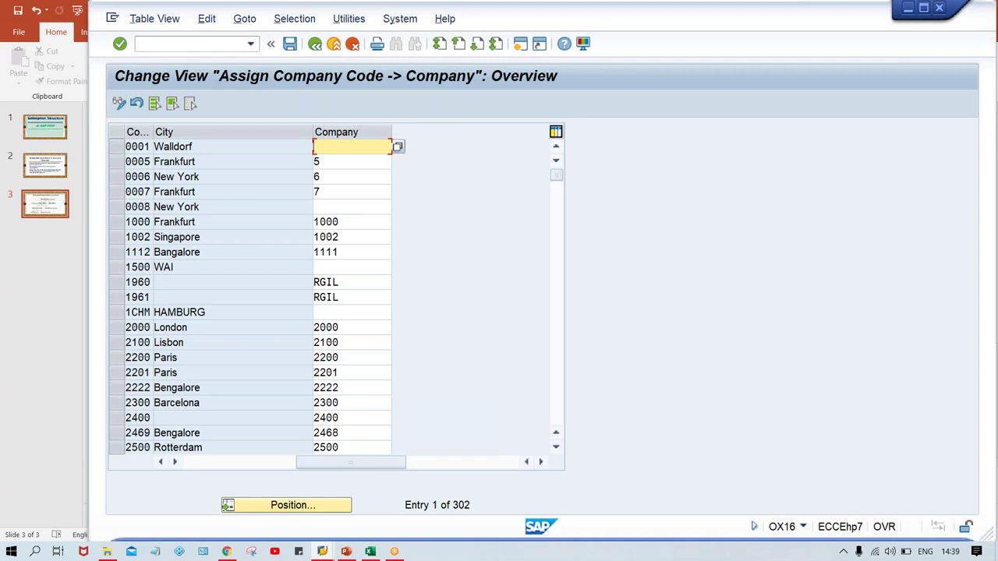
- Go back to the SAP Easy Access screen and run transaction OX03 from there
{"action": "left_click", "coordinate": [316, 45]}
{"action": "left_click", "coordinate": [316, 45]}
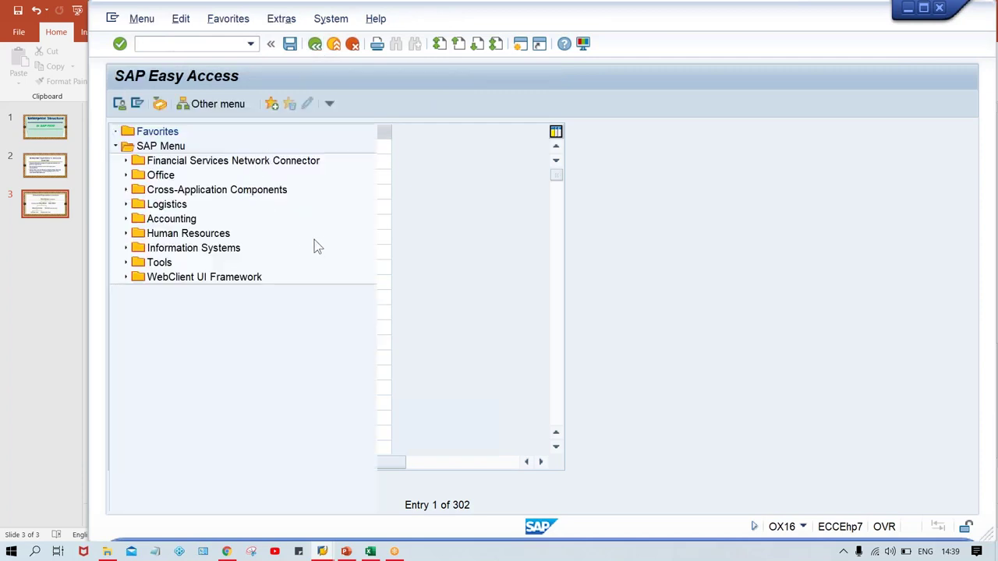
{"action": "left_click", "coordinate": [171, 41]}
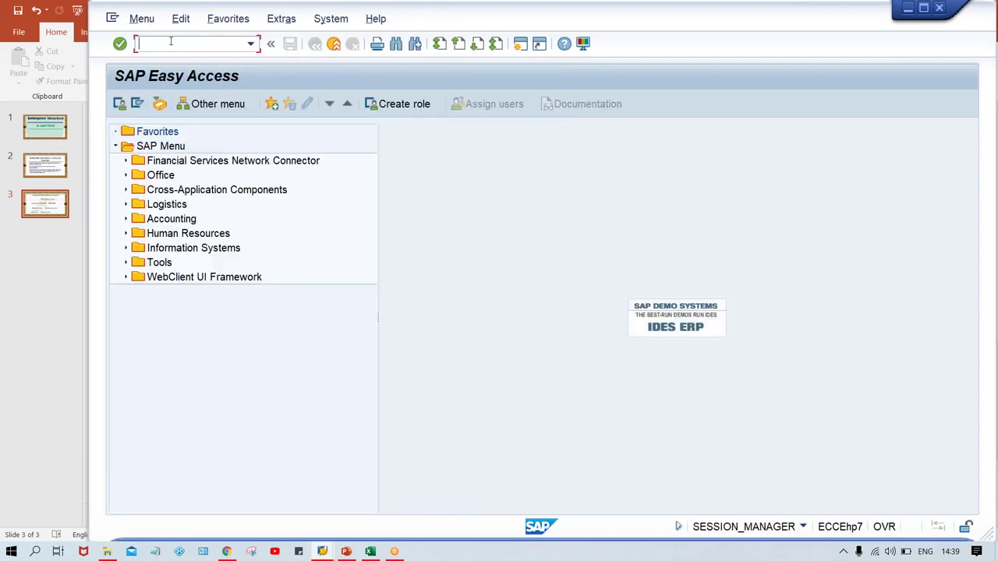
{"action": "type", "text": "OX03"}
{"action": "key", "text": "Return"}
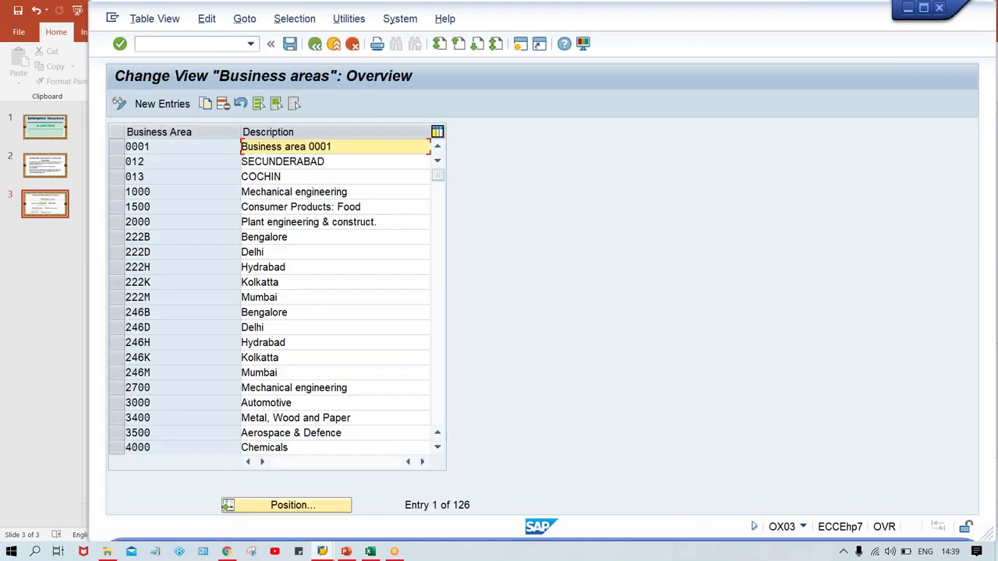
- Try to call transaction OX16 from the business areas overview without the /N prefix
{"action": "left_click", "coordinate": [170, 48]}
{"action": "type", "text": "OX16"}
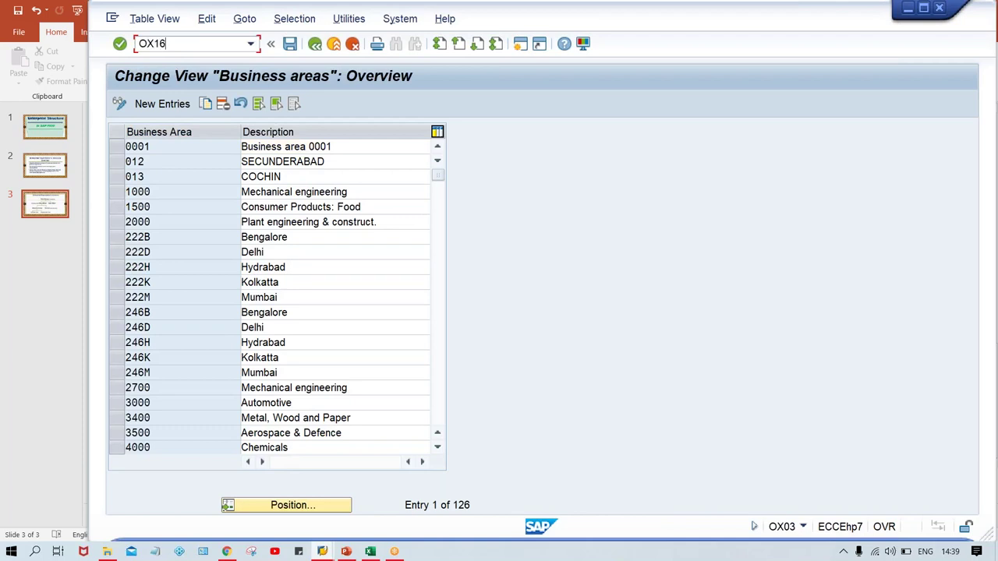
{"action": "key", "text": "Return"}
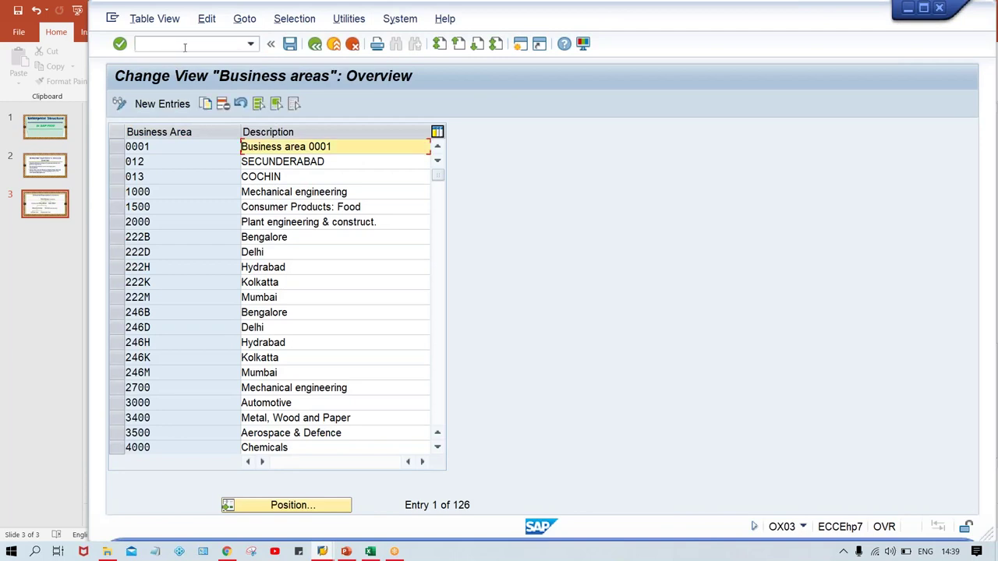
- End the business areas transaction with /N and run OX16 from SAP Easy Access
{"action": "left_click", "coordinate": [185, 48]}
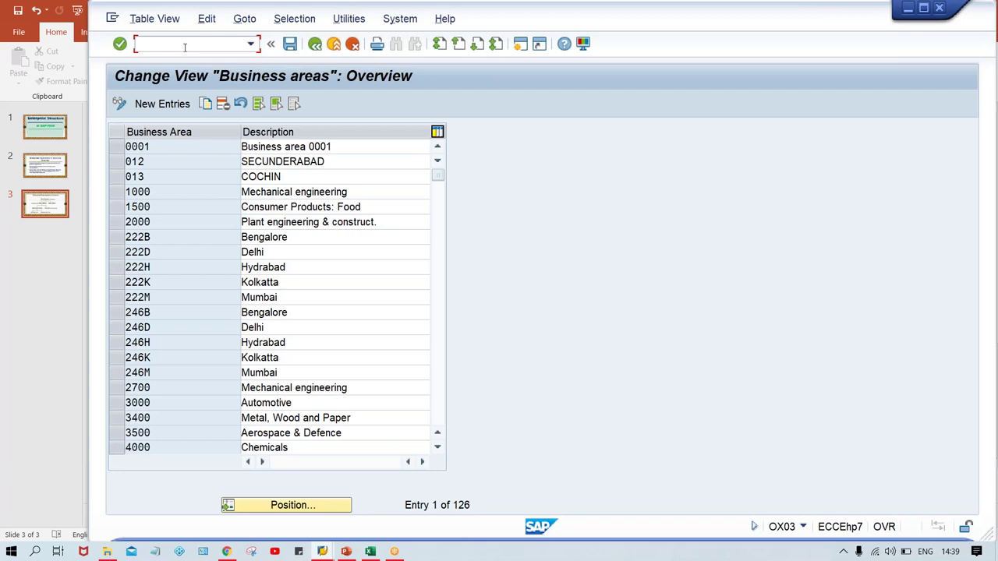
{"action": "type", "text": "/N"}
{"action": "key", "text": "Return"}
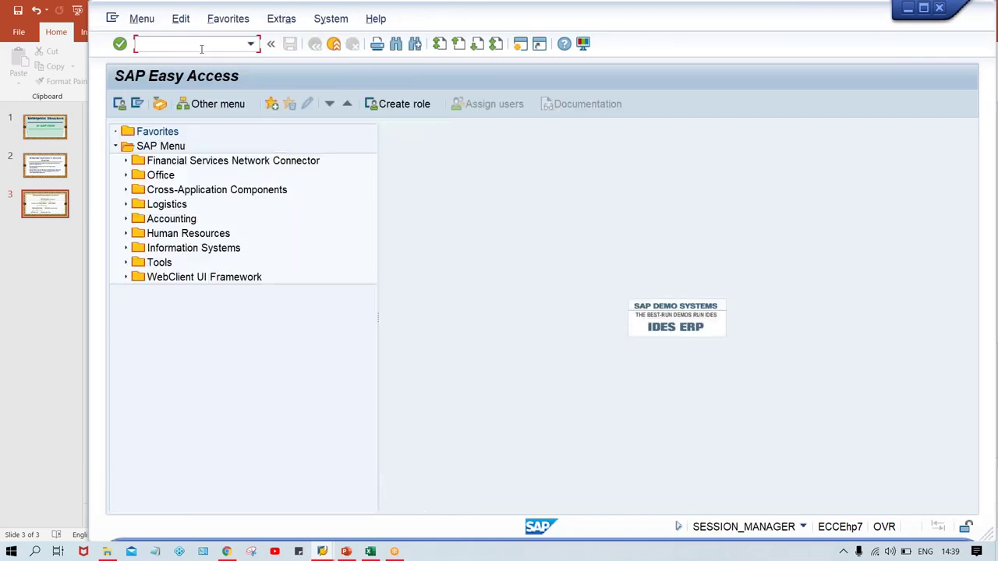
{"action": "type", "text": "OX16"}
{"action": "key", "text": "Return"}
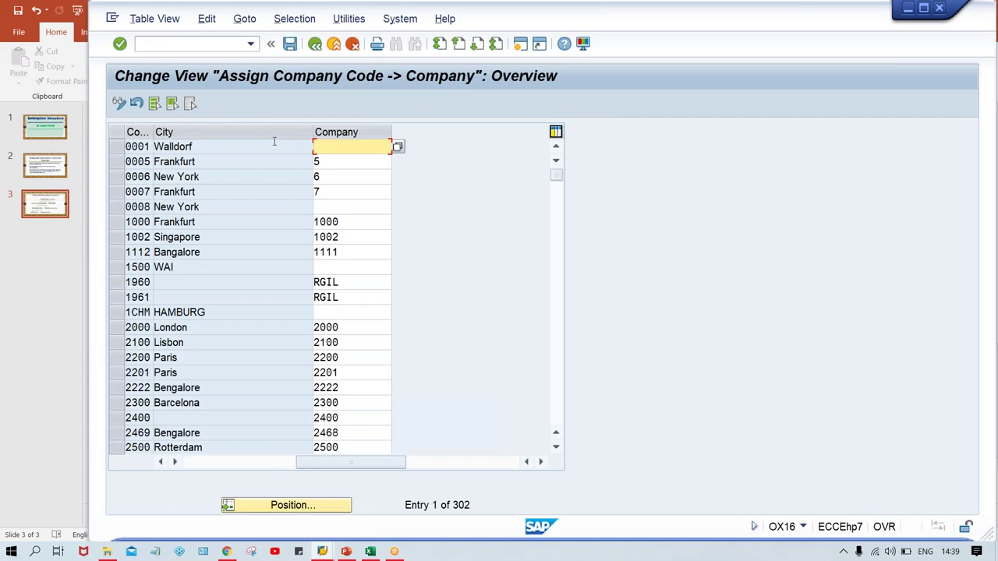
- Leave the company code assignment and open the business areas overview in one command with /NOX03
{"action": "left_click", "coordinate": [202, 44]}
{"action": "type", "text": "/N"}
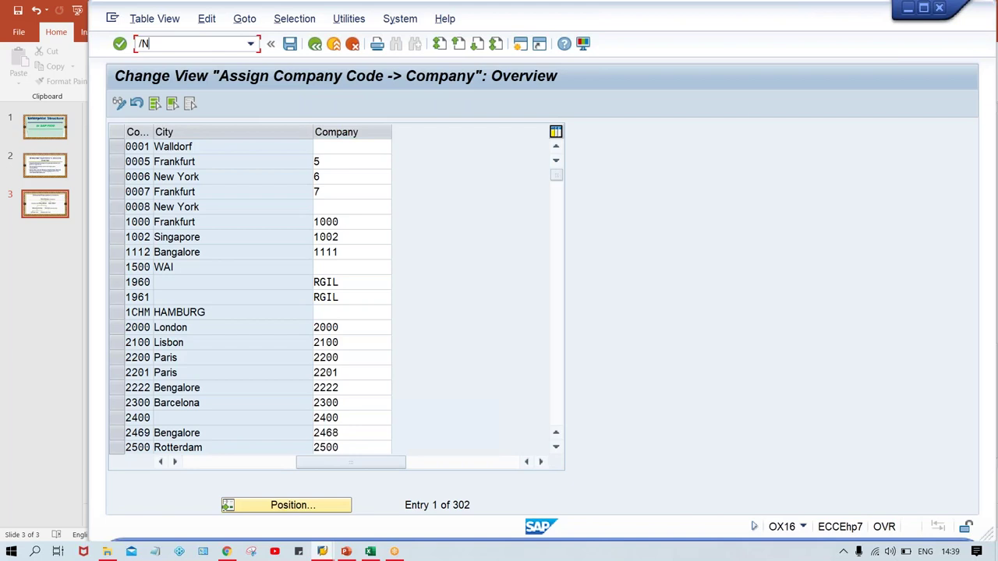
{"action": "type", "text": "OX03"}
{"action": "key", "text": "Return"}
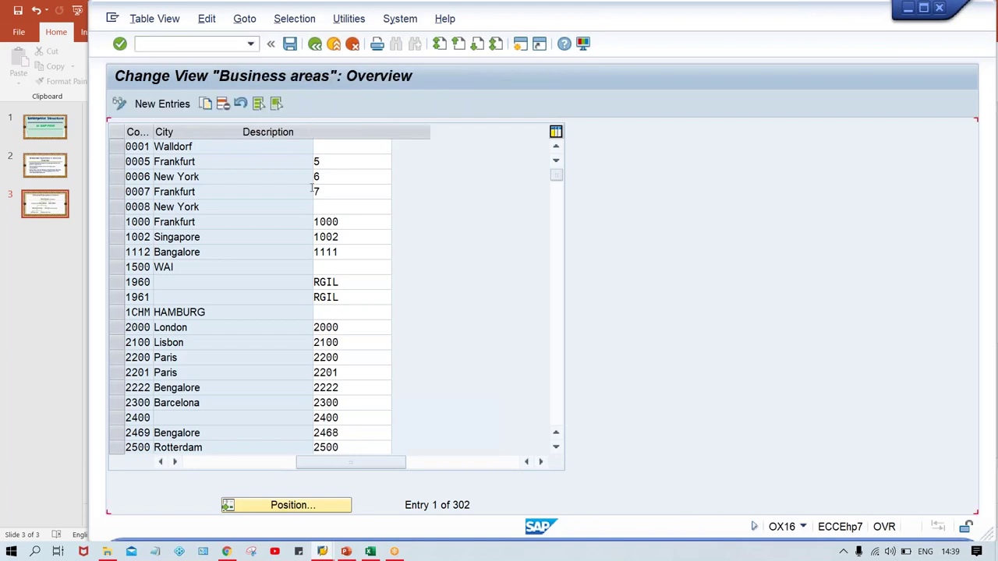
- Create a new business area entry TMAN with the description MANF. BUSINESS AREA
{"action": "left_click", "coordinate": [175, 104]}
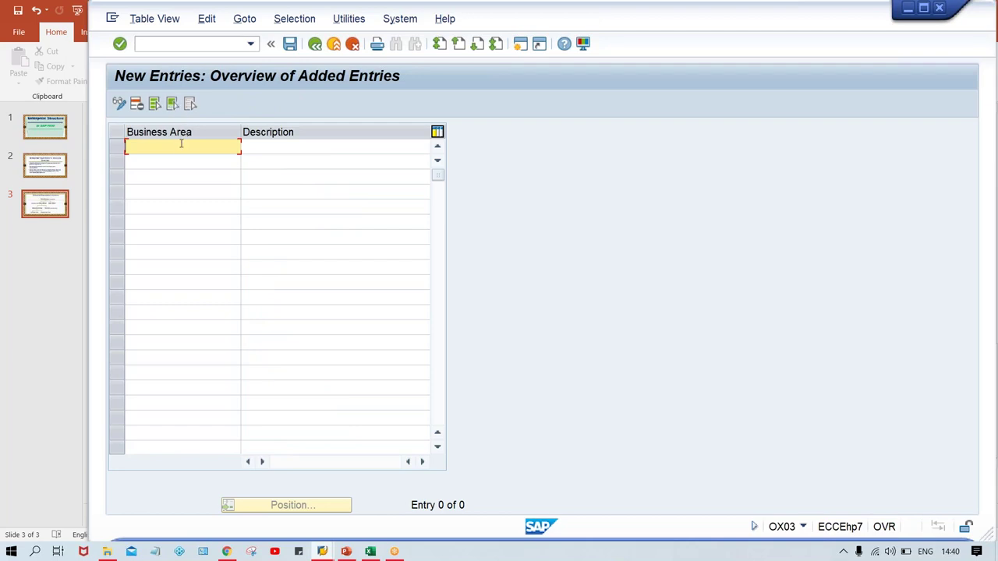
{"action": "type", "text": "TMAN"}
{"action": "key", "text": "Tab"}
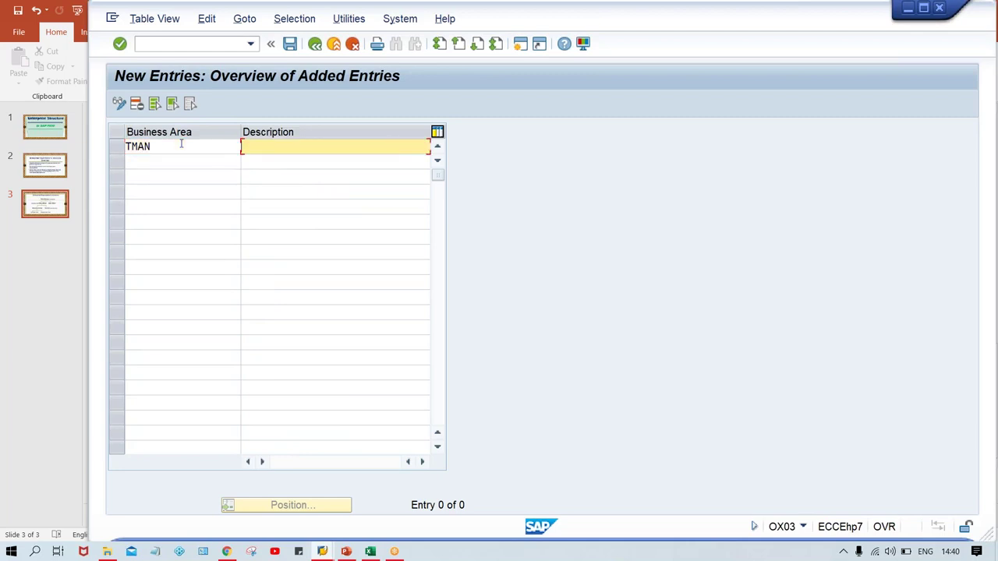
{"action": "type", "text": "M"}
{"action": "key", "text": "Down"}
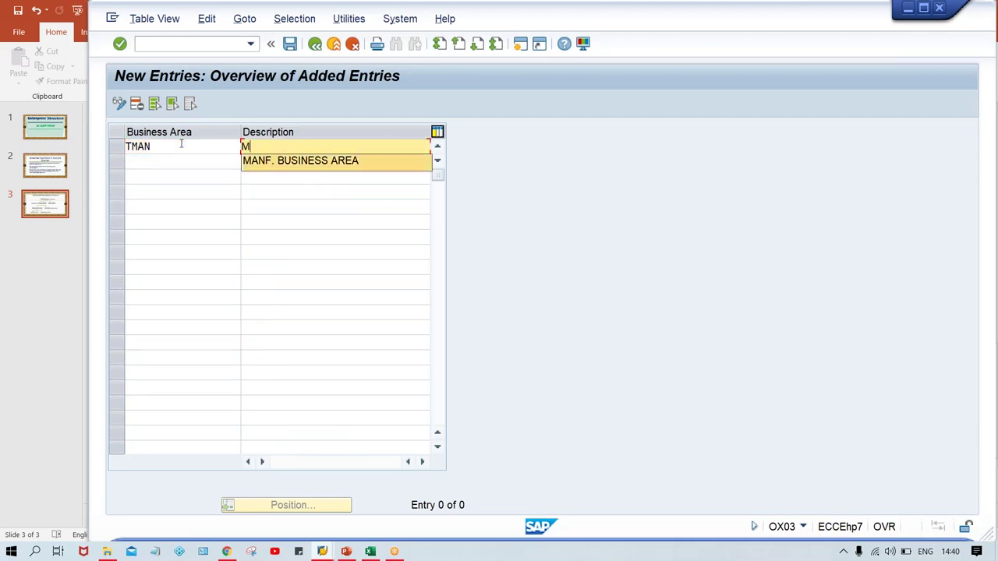
{"action": "key", "text": "Return"}
- Try to add a second business area entry TSRV with the description SERV. BUSINESS AREA below TMAN
{"action": "left_click", "coordinate": [181, 146]}
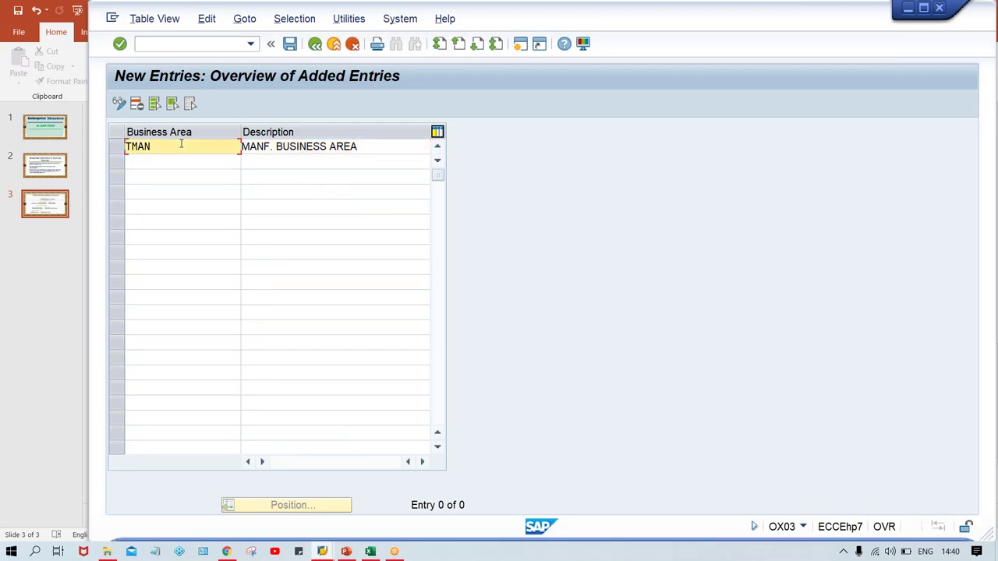
{"action": "key", "text": "Down"}
{"action": "type", "text": "T"}
{"action": "key", "text": "Down"}
{"action": "key", "text": "Down"}
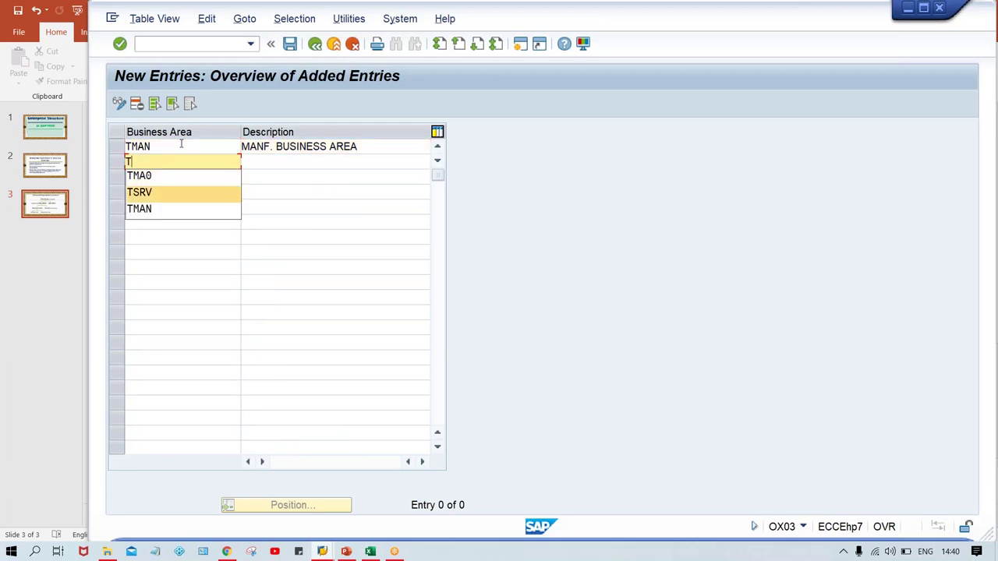
{"action": "key", "text": "Return"}
{"action": "key", "text": "Tab"}
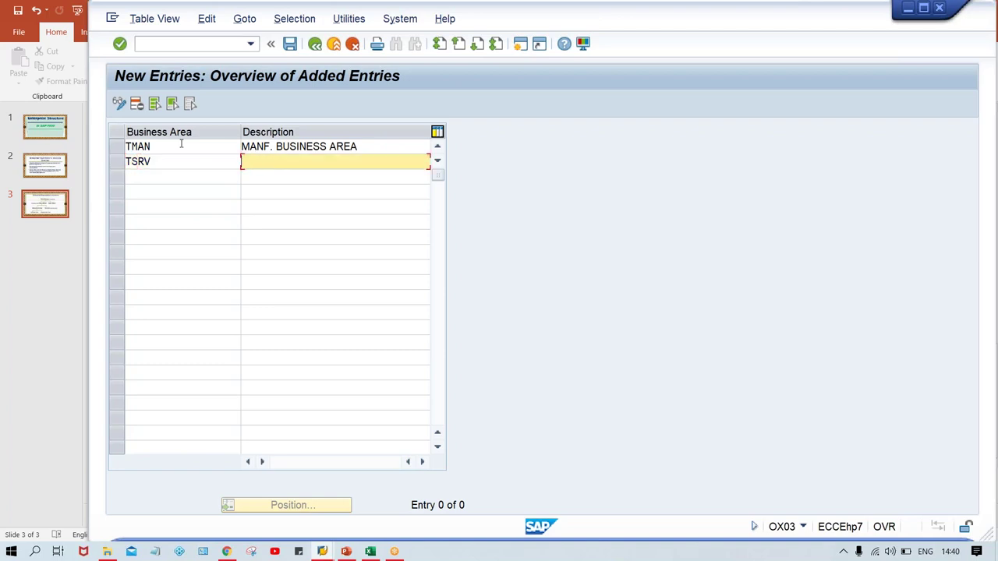
{"action": "type", "text": "S"}
{"action": "key", "text": "Down"}
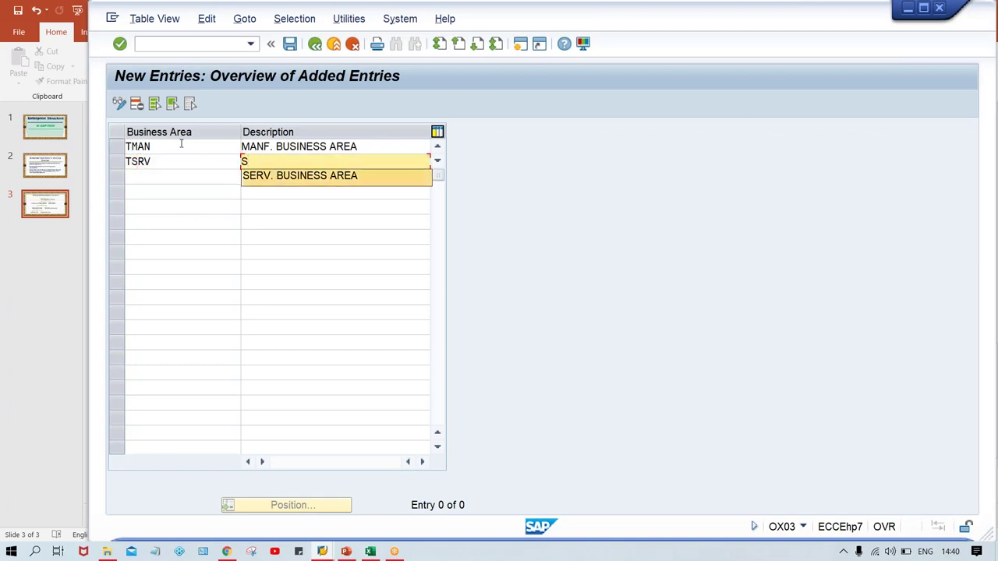
{"action": "key", "text": "Return"}
{"action": "key", "text": "Return"}
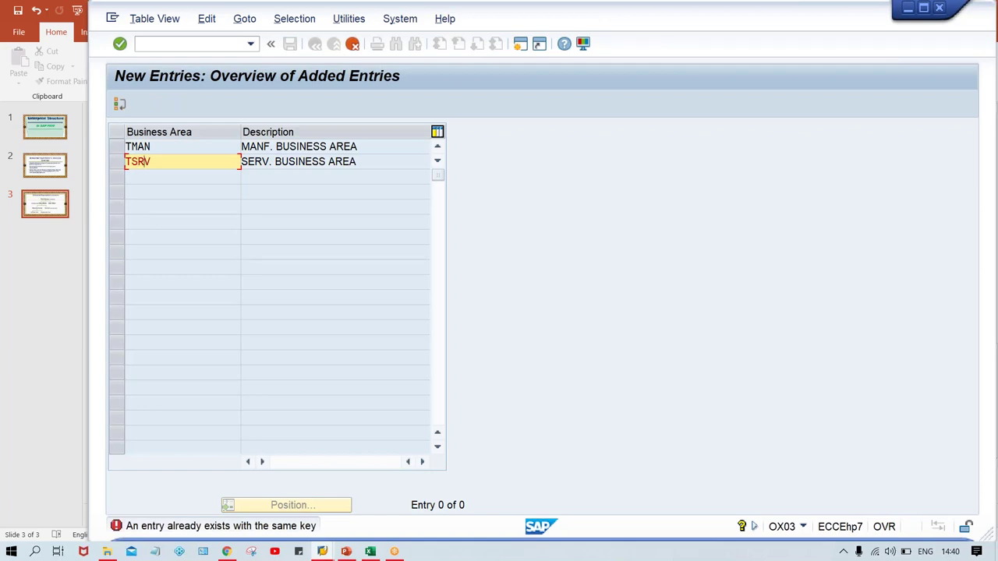
- Try the key TSR1 for the service business area, then delete that row from the new entries
{"action": "key", "text": "BackSpace"}
{"action": "key", "text": "Return"}
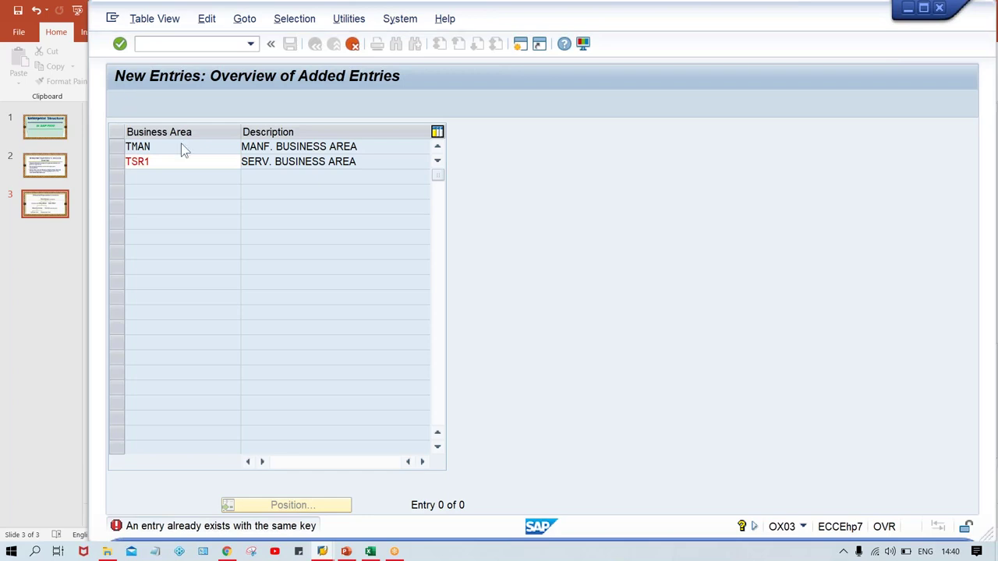
{"action": "left_click", "coordinate": [119, 162]}
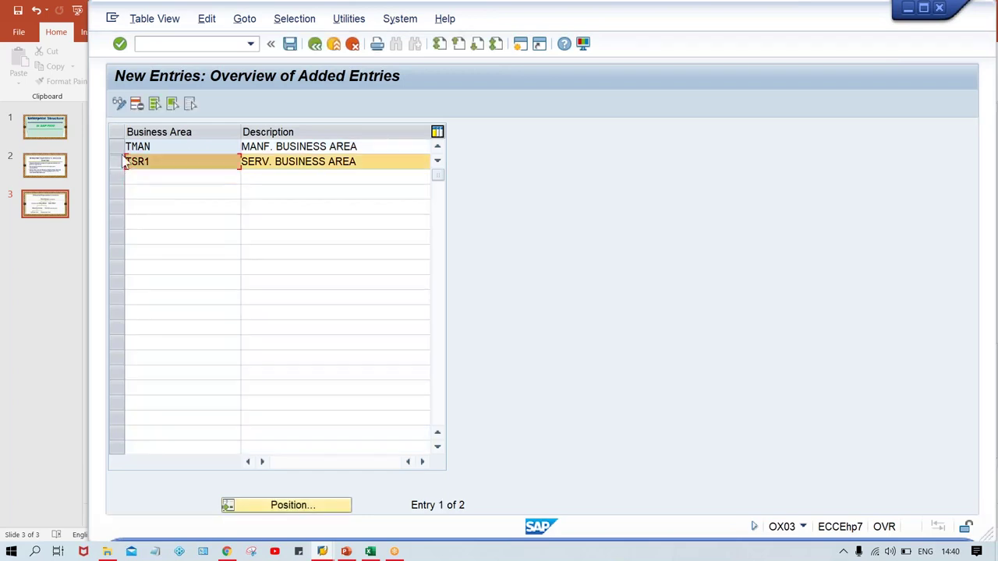
{"action": "left_click", "coordinate": [136, 105]}
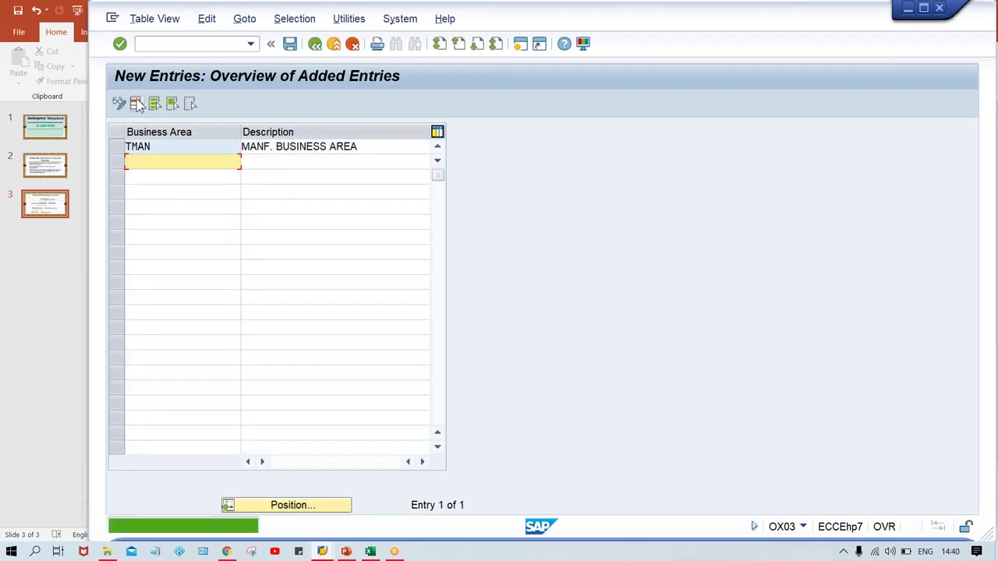
- Save the TMAN business area to the TATA MOTOR customizing request and return to the business areas overview
{"action": "key", "text": "ctrl+s"}
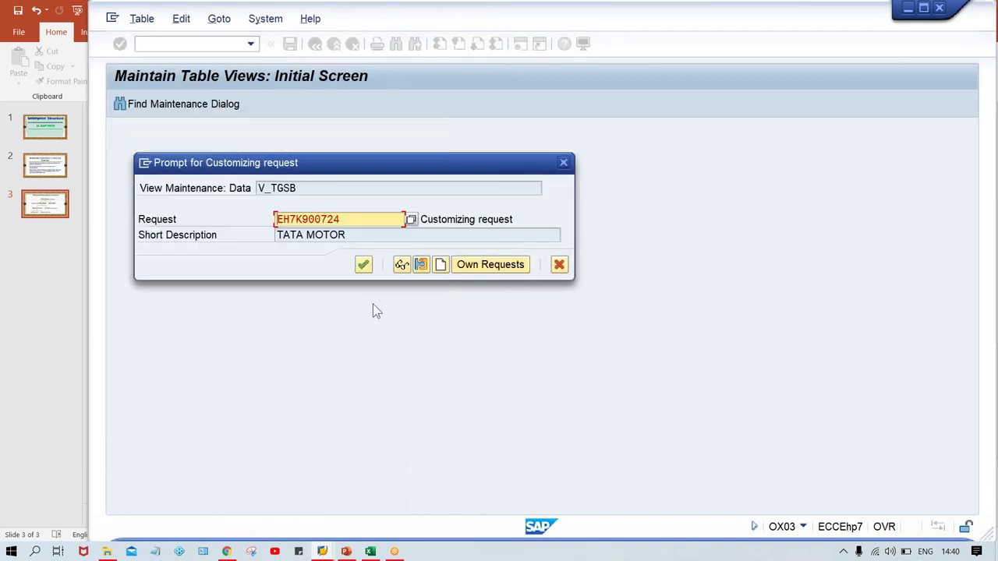
{"action": "left_click", "coordinate": [363, 265]}
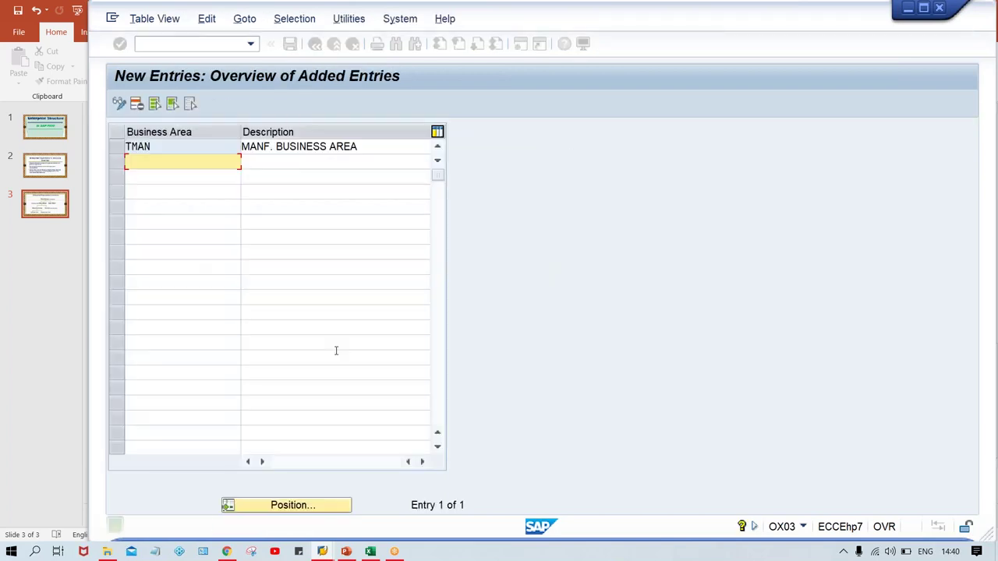
{"action": "left_click", "coordinate": [315, 45]}
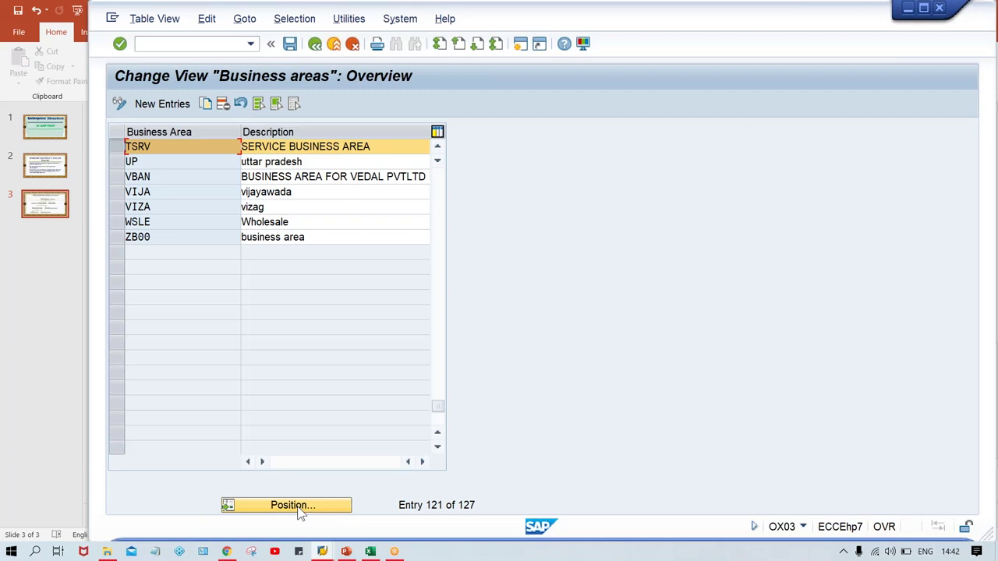
- Leave the business areas overview with /NFB50 and open G/L document entry for company code TM00
{"action": "left_click", "coordinate": [191, 47]}
{"action": "type", "text": "/N"}
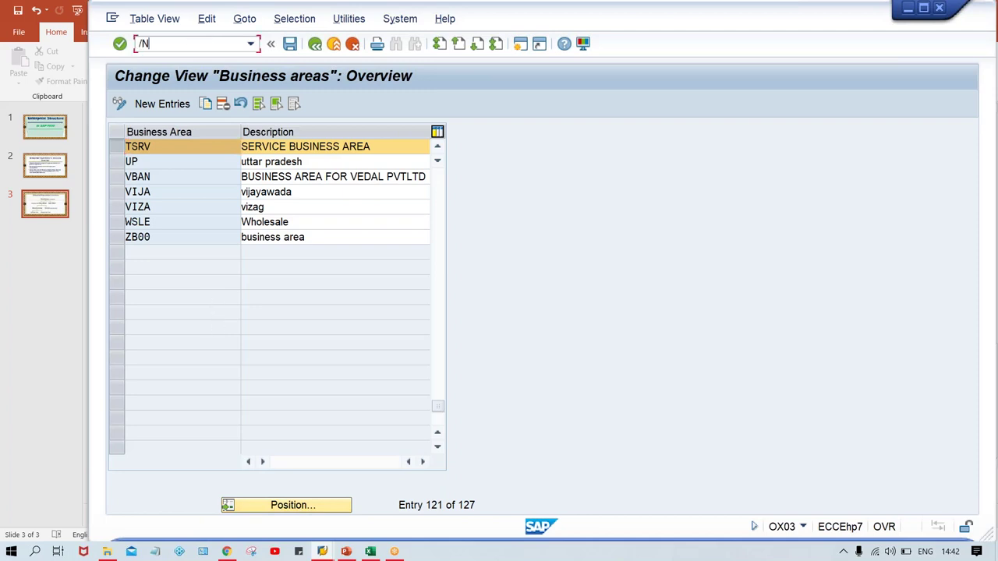
{"action": "type", "text": "FB50"}
{"action": "key", "text": "Return"}
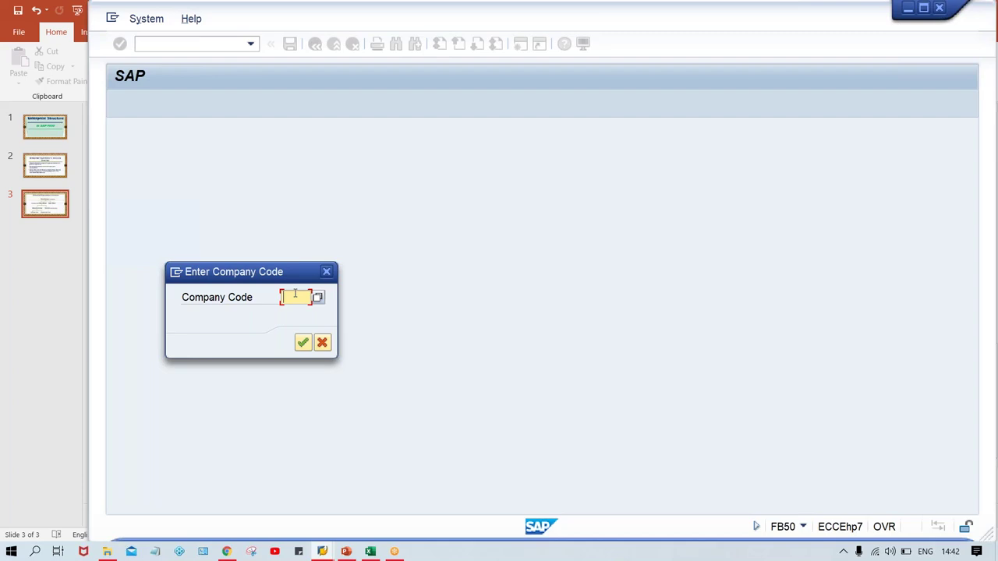
{"action": "type", "text": "TM"}
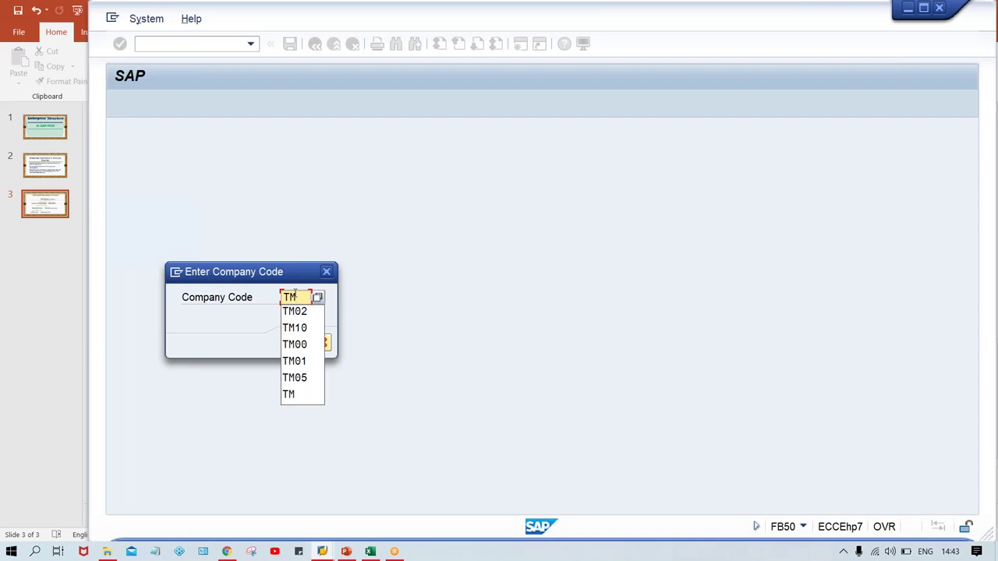
{"action": "type", "text": "00"}
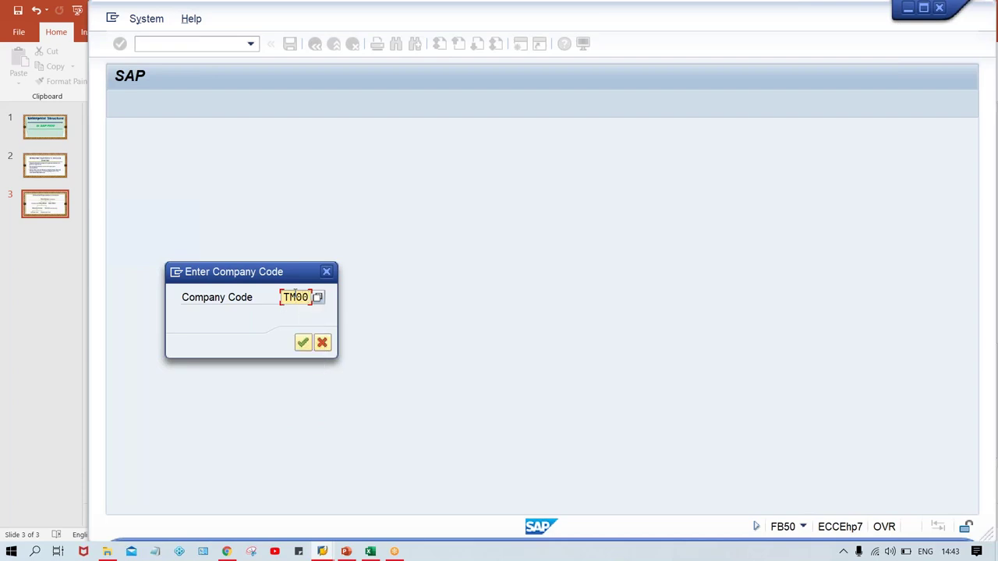
{"action": "key", "text": "Return"}
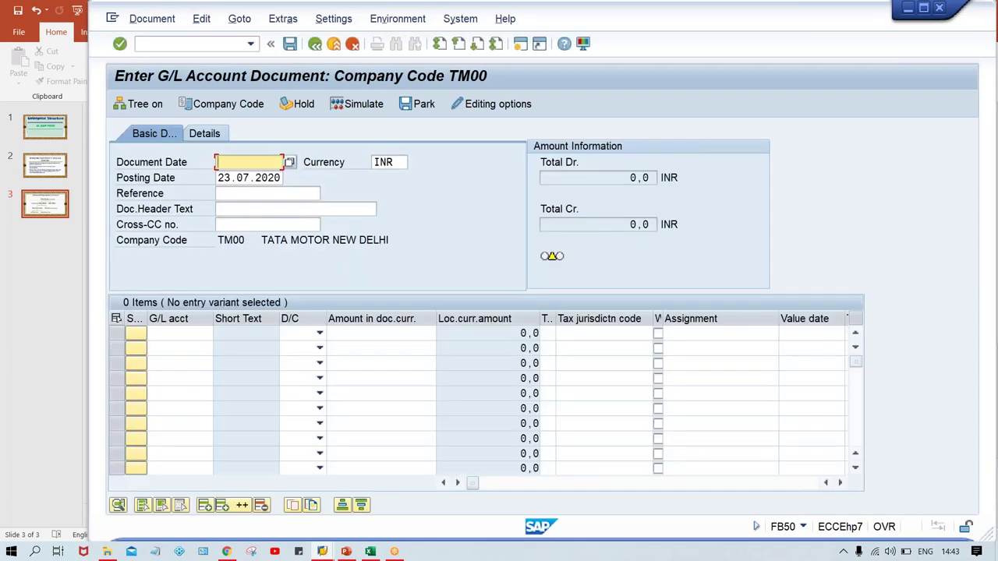
- Examine the company code and its name in the basic data of the G/L account document
{"action": "left_click_drag", "start_coordinate": [260, 240], "coordinate": [398, 242]}
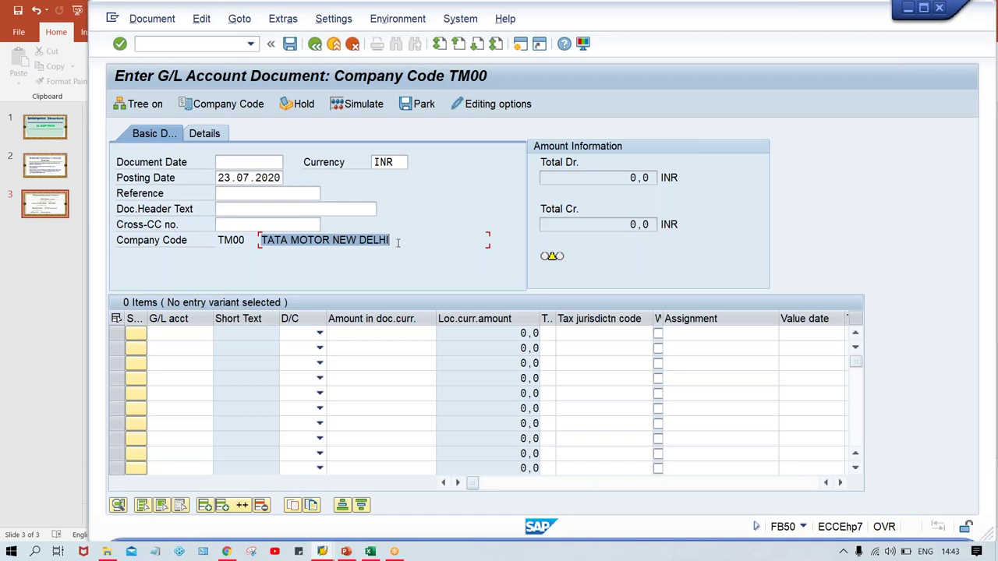
{"action": "left_click", "coordinate": [232, 240]}
{"action": "double_click", "coordinate": [232, 241]}
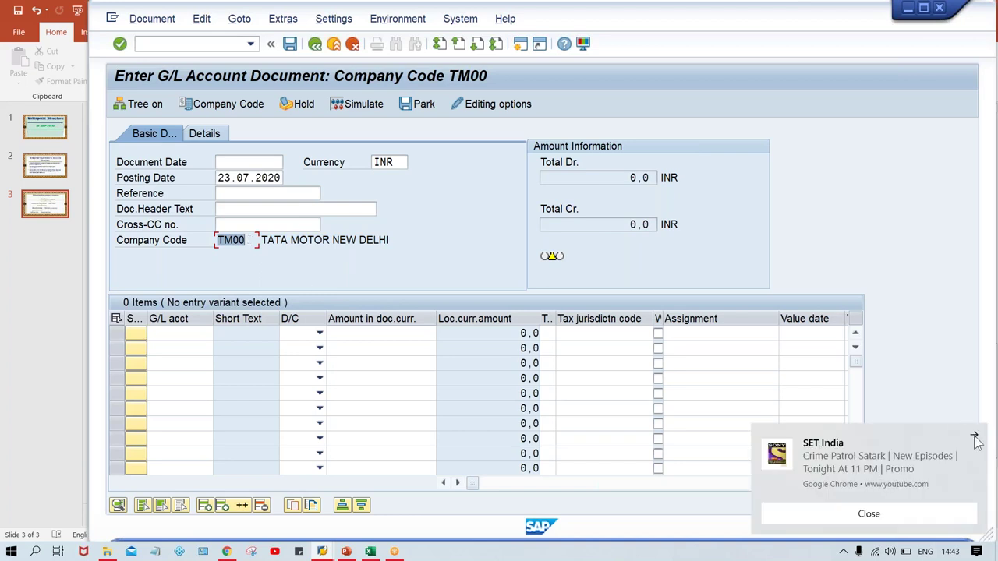
{"action": "left_click", "coordinate": [975, 438]}
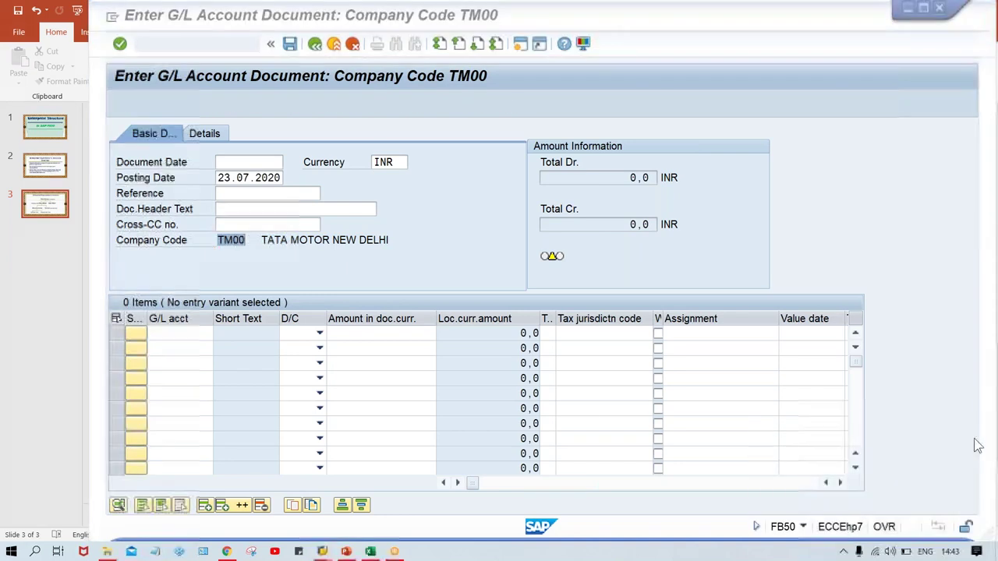
{"action": "left_click", "coordinate": [264, 261]}
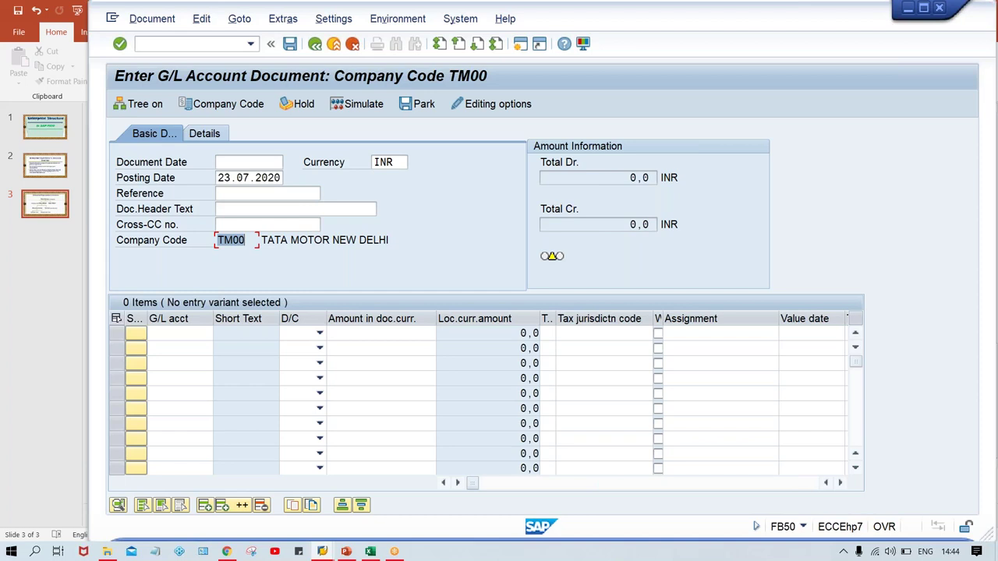
{"action": "left_click", "coordinate": [251, 204]}
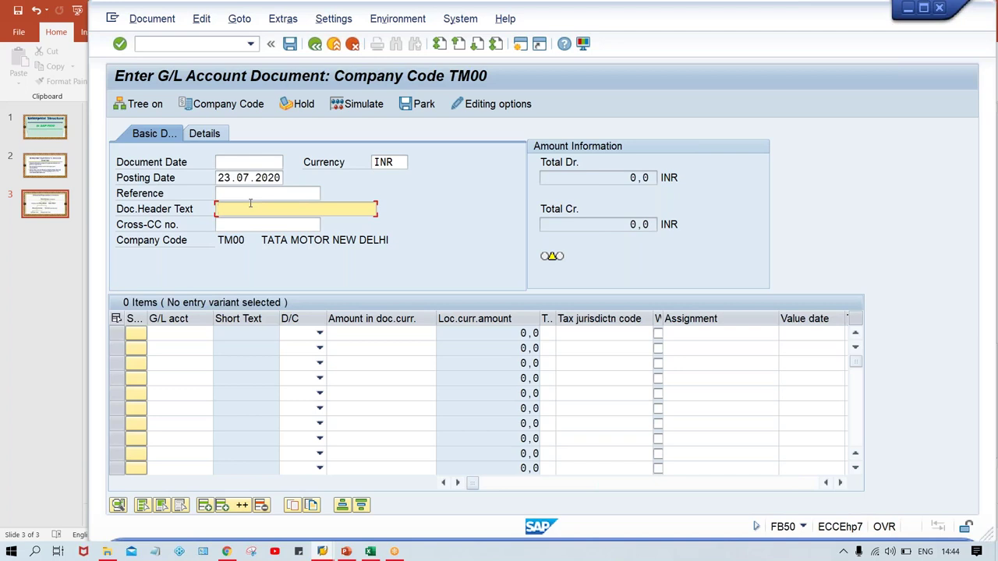